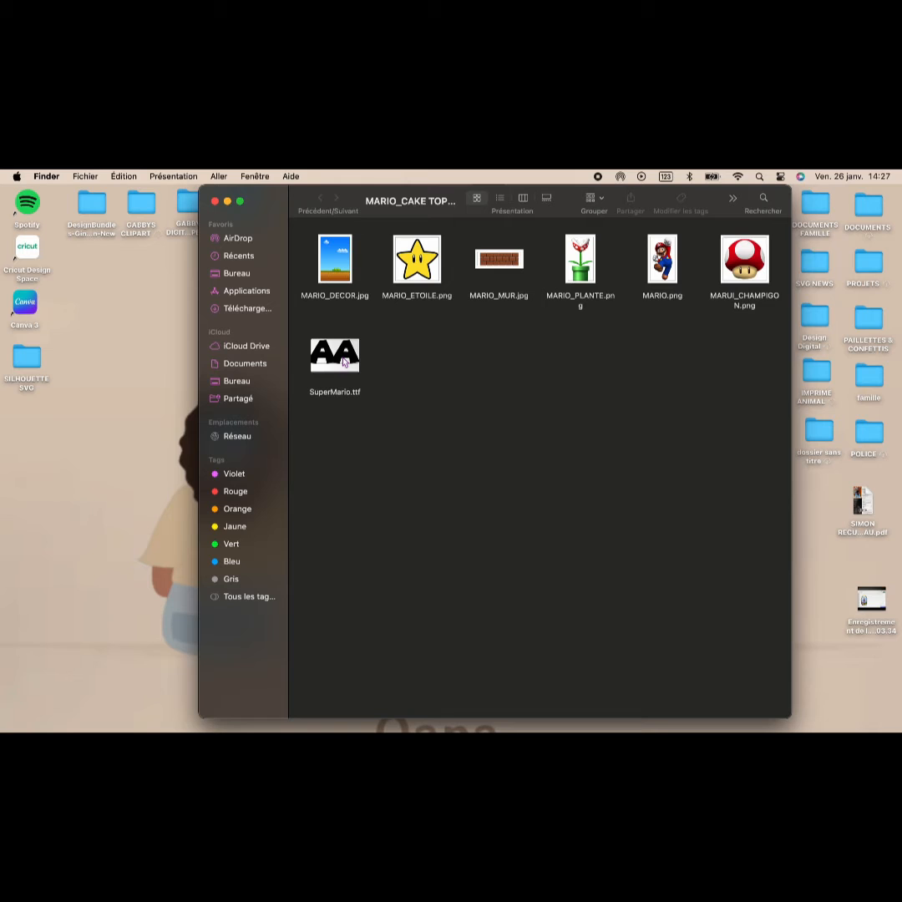
Preview the SuperMario.ttf font from the MARIO_CAKE TOPPER folder without installing it, and close the font book and folder windows.
double_click(337, 361)
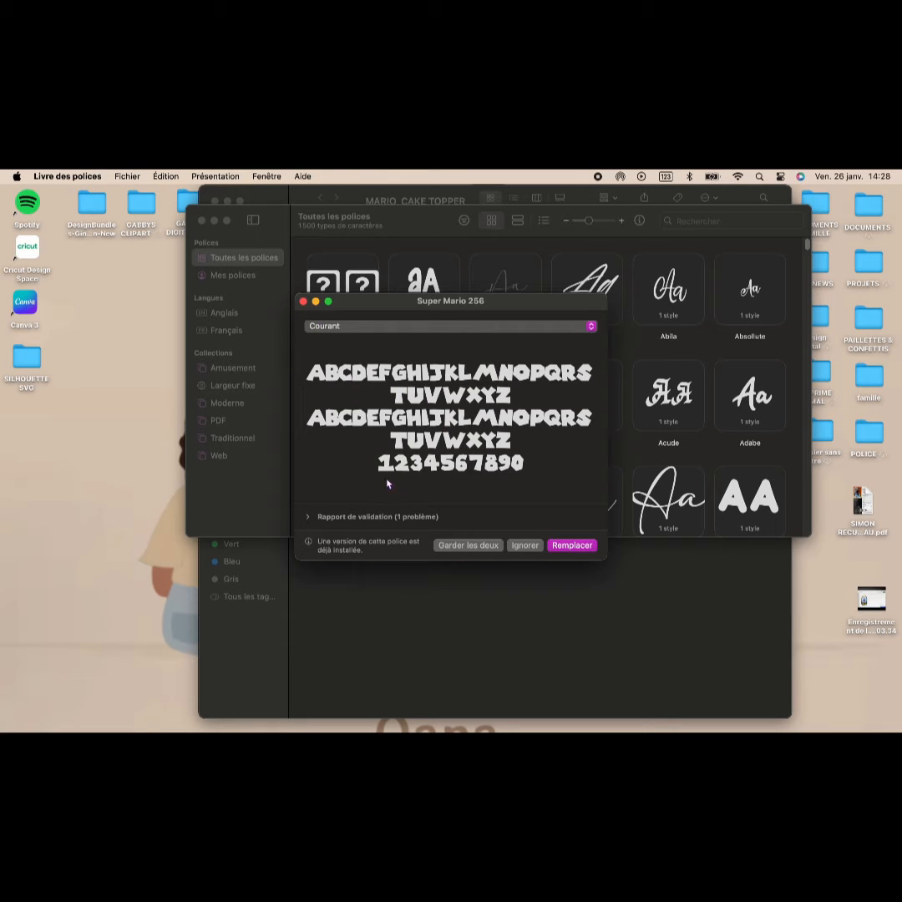
click(303, 302)
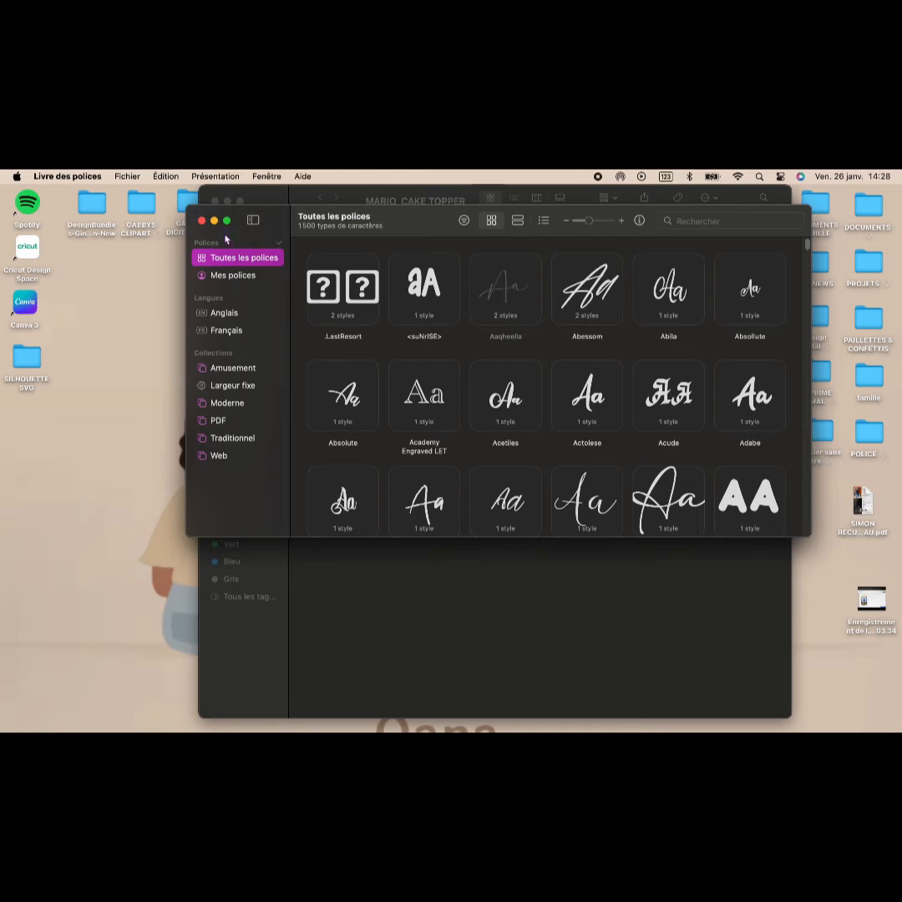
click(202, 220)
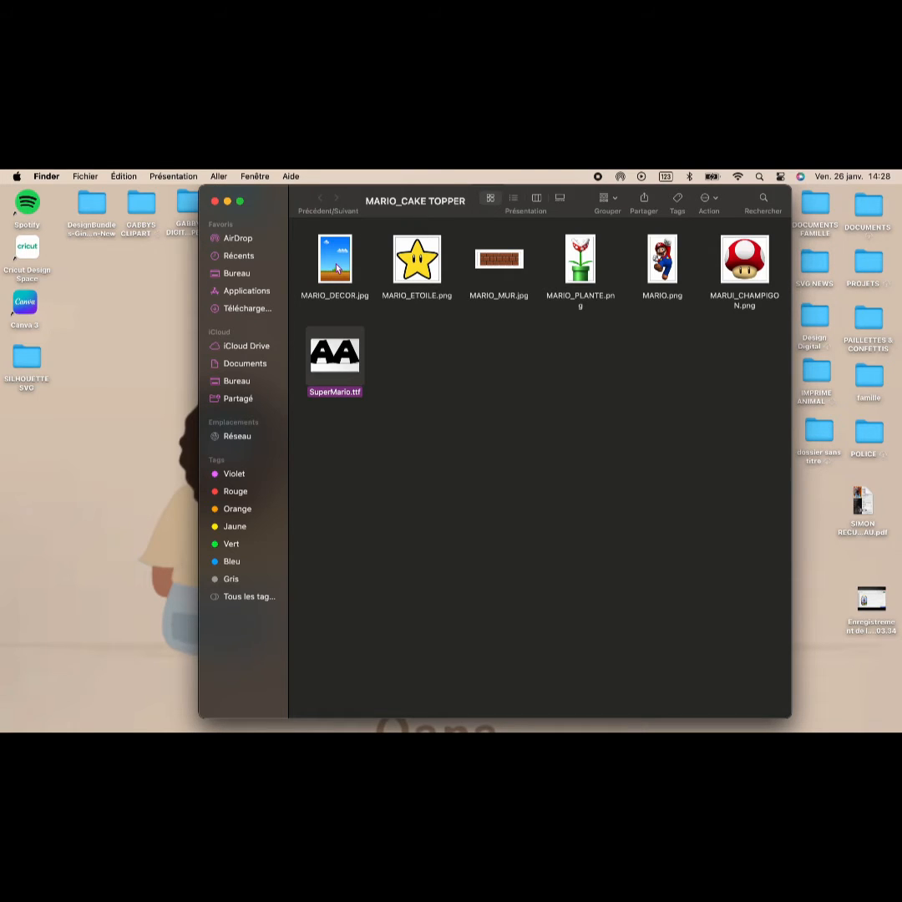
click(214, 202)
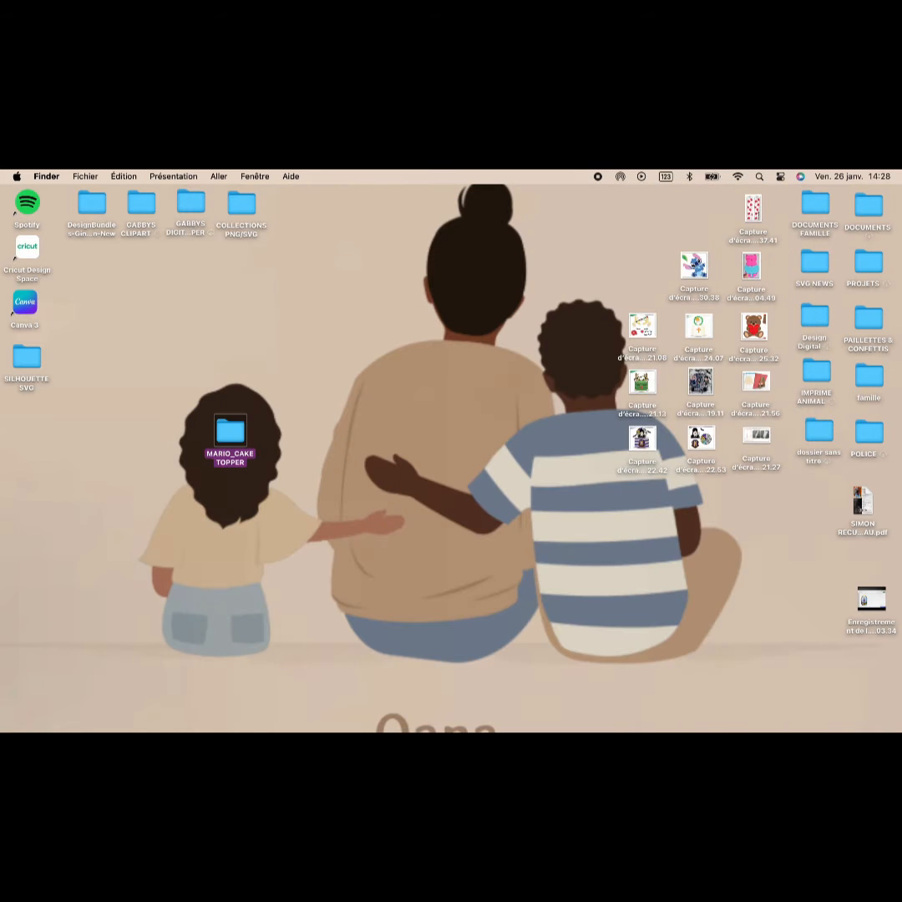
Switch to Cricut Design Space and add a free square shape on the empty canvas beside the finished Mario design.
click(474, 699)
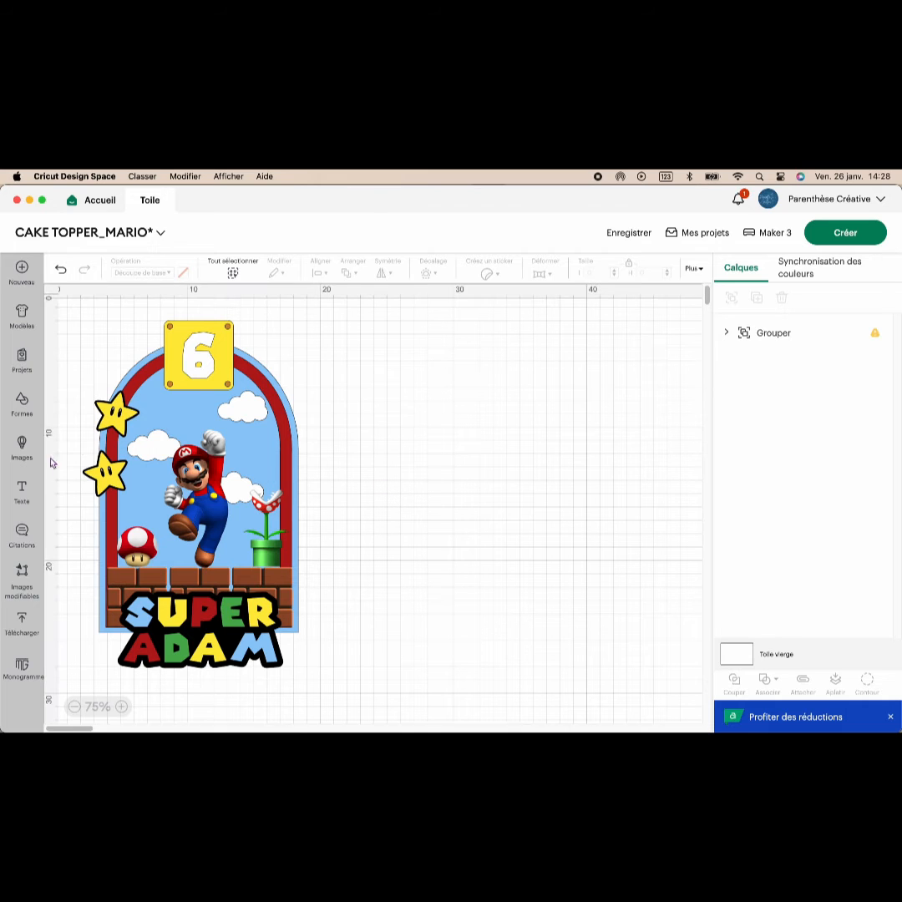
click(21, 402)
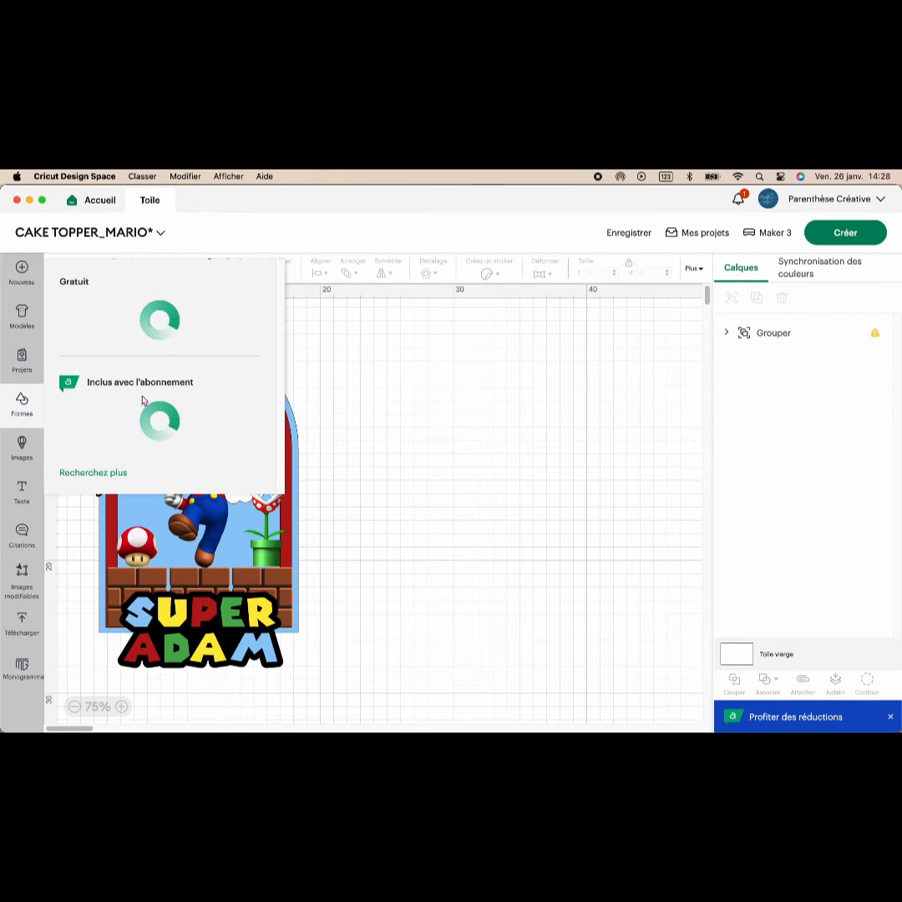
click(187, 474)
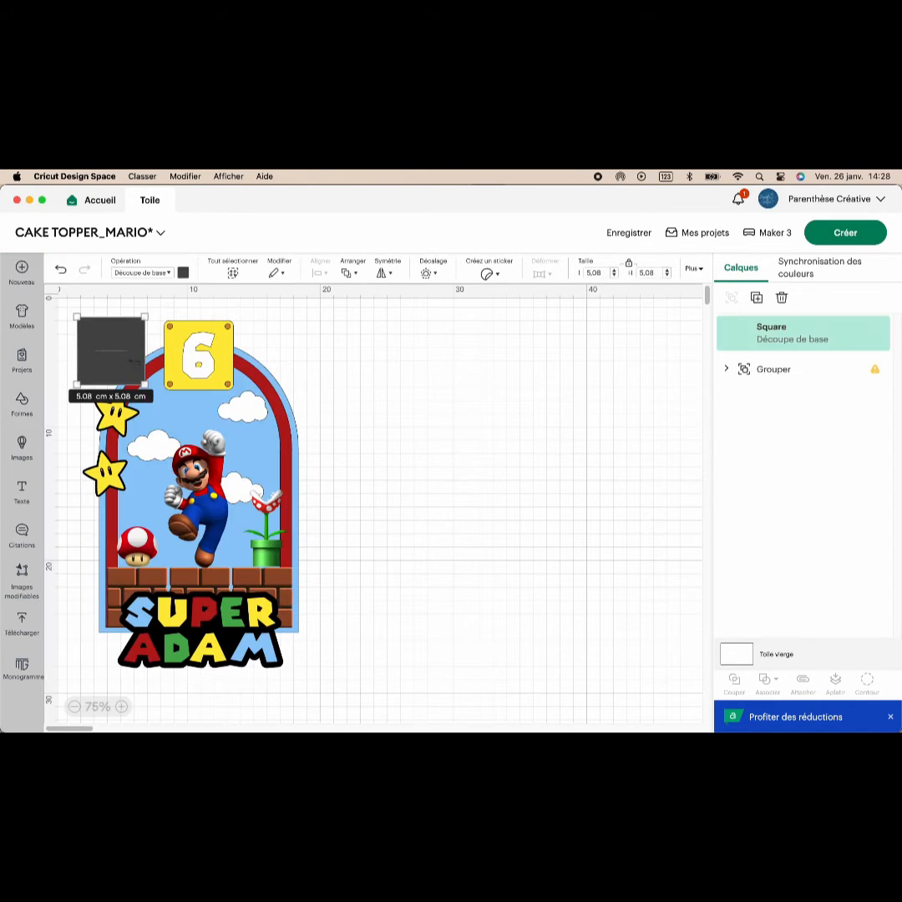
drag(142, 349, 486, 392)
Add a half circle beside the square and place the square against its straight edge with their upper edges level.
click(29, 415)
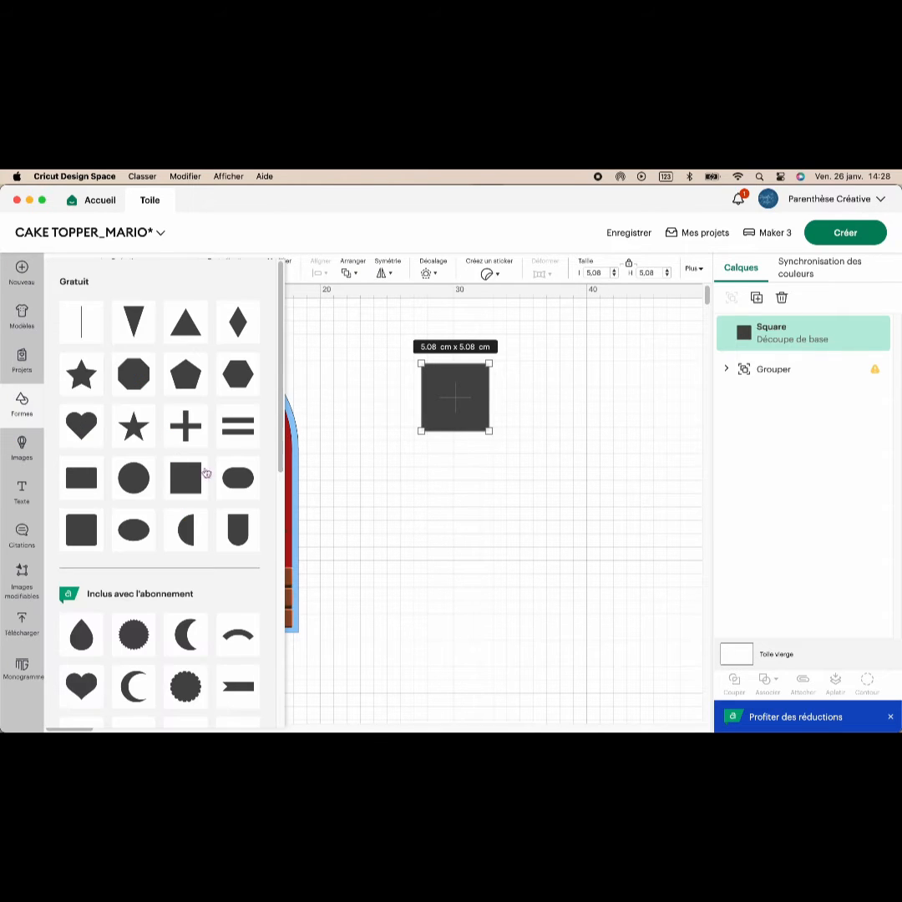
click(185, 528)
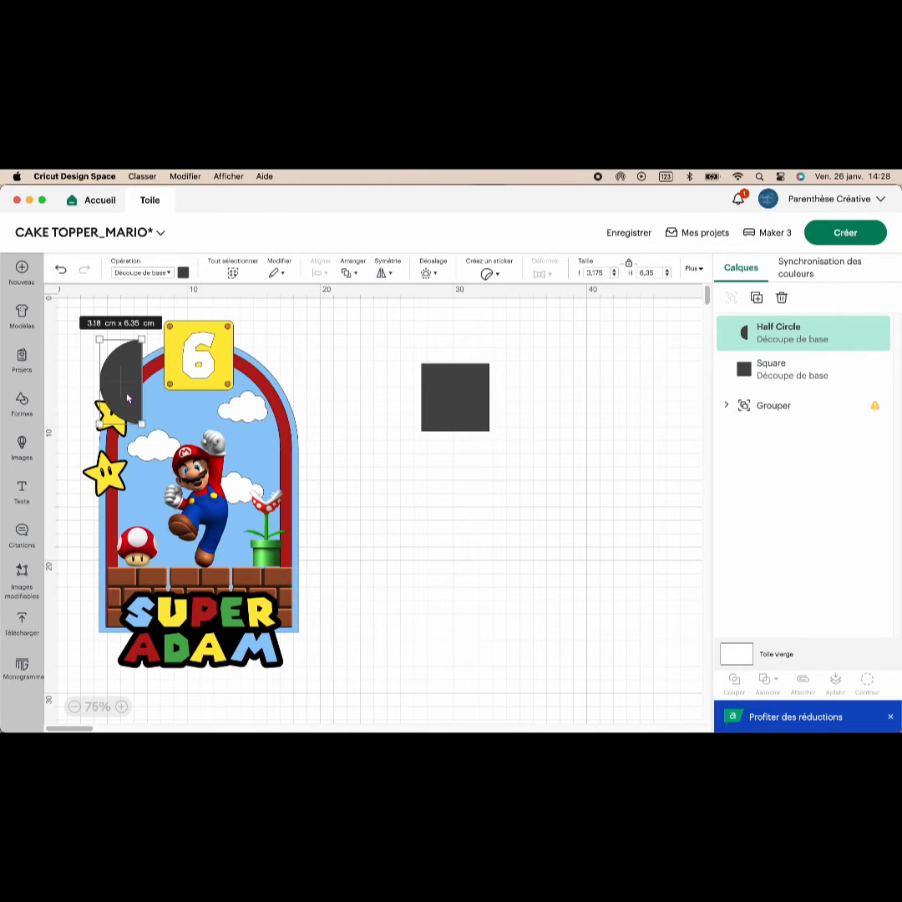
drag(125, 393, 407, 461)
drag(451, 403, 485, 455)
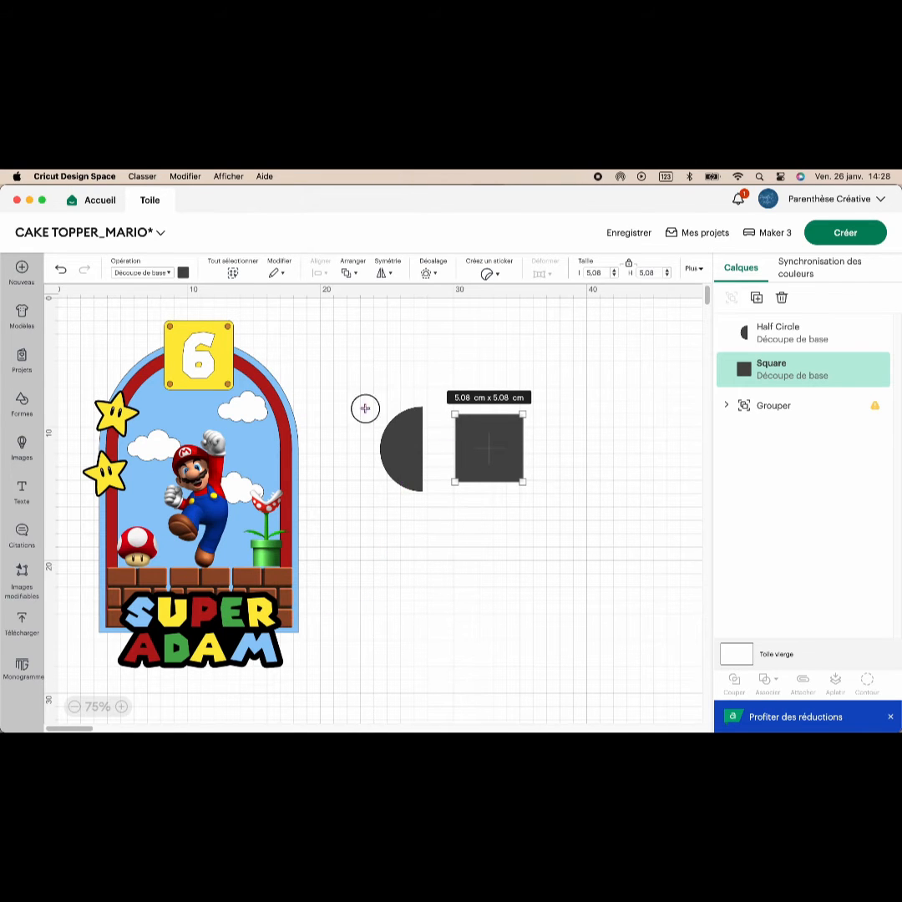
drag(359, 395, 428, 520)
drag(472, 443, 452, 441)
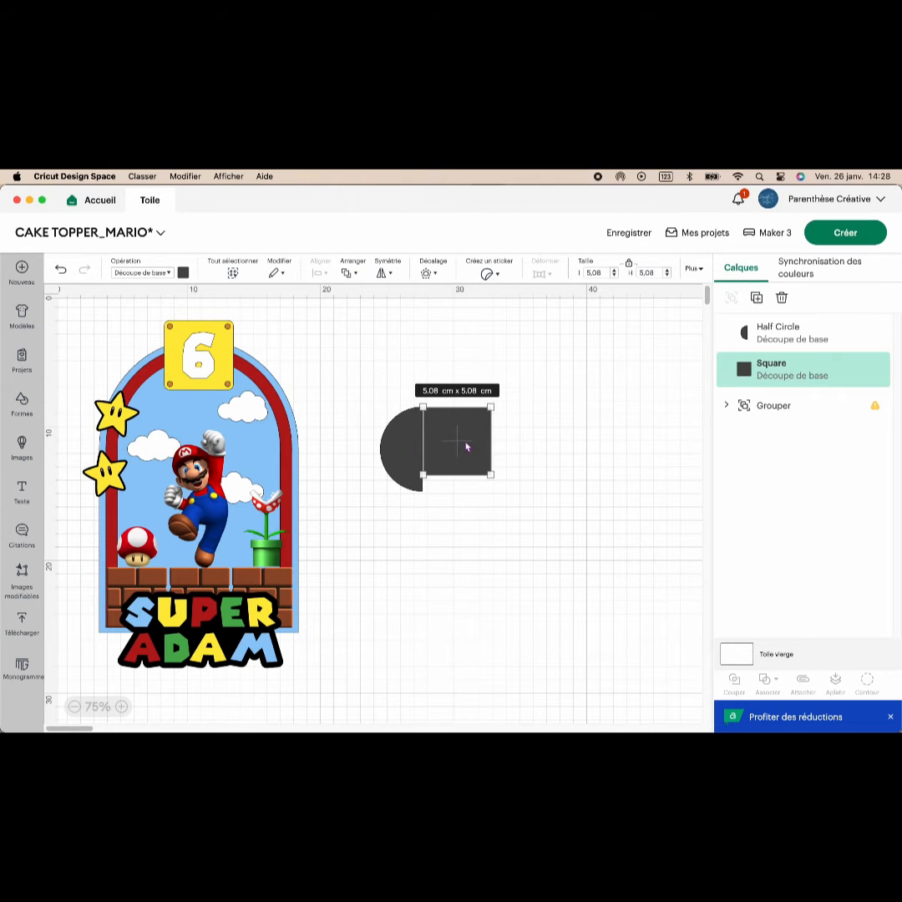
Set the square's height to 6.35 cm with locked proportions to match the half circle's height.
click(401, 451)
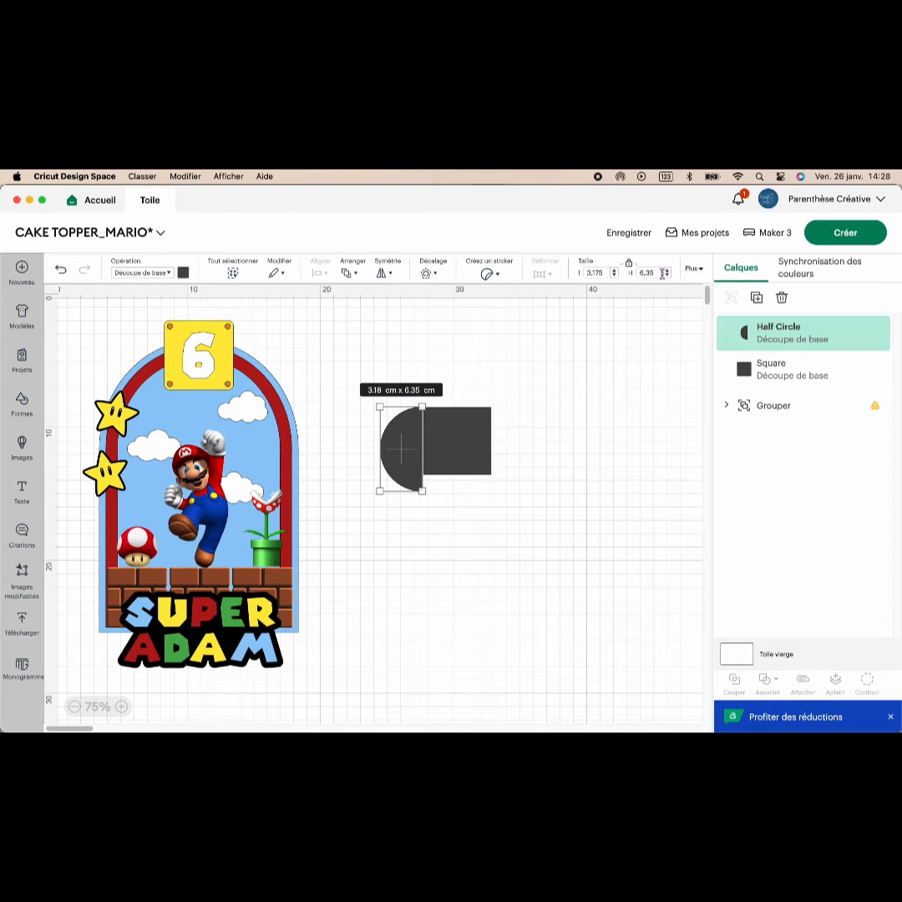
click(469, 445)
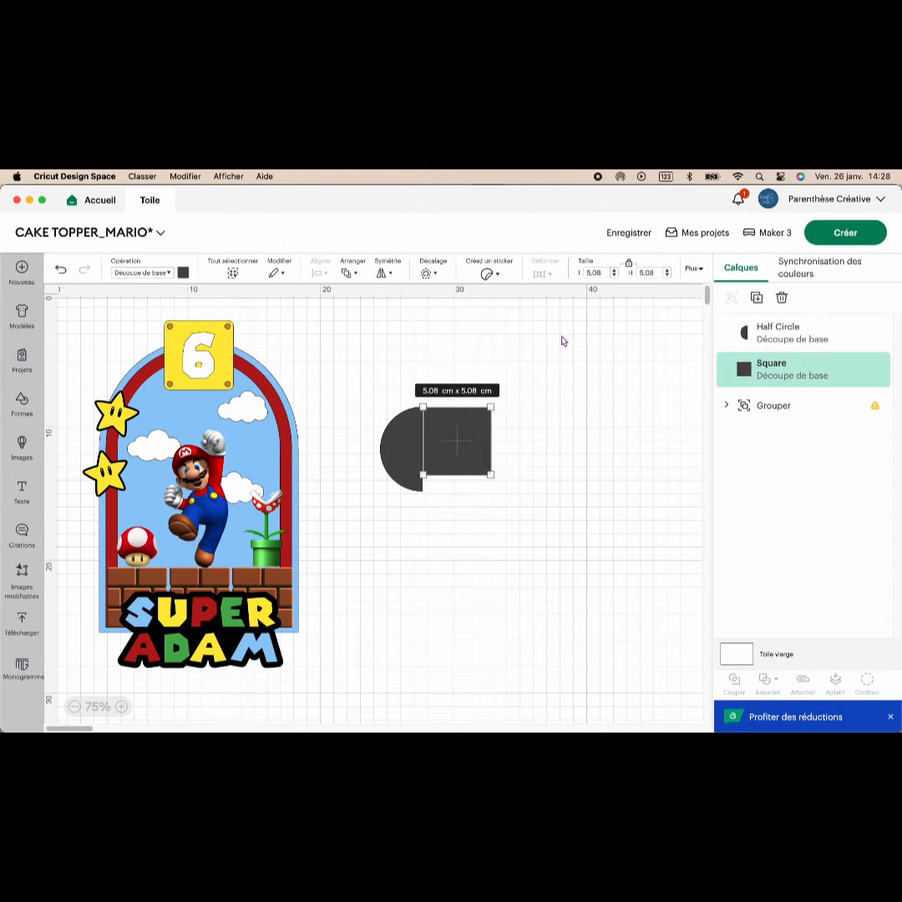
click(645, 272)
text(6,35)
key(Return)
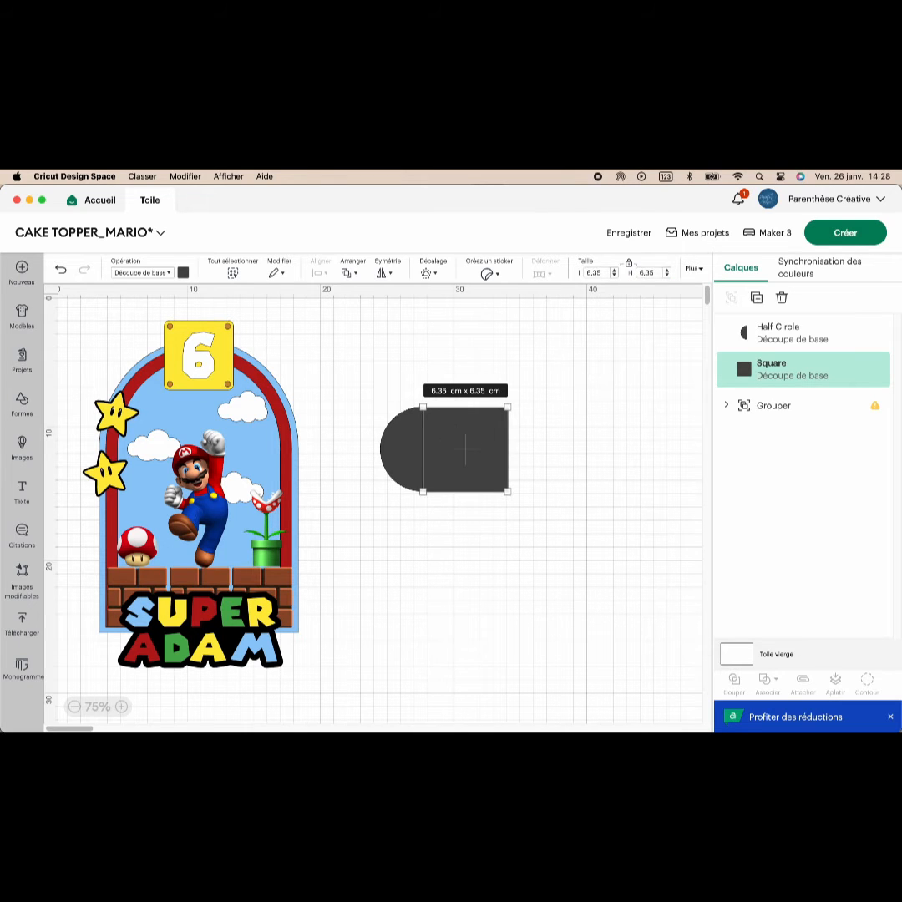
Enlarge the half circle and square together to about 25.3 × 16.8 cm and position them beside the Mario design.
drag(382, 473, 619, 641)
drag(616, 562, 569, 563)
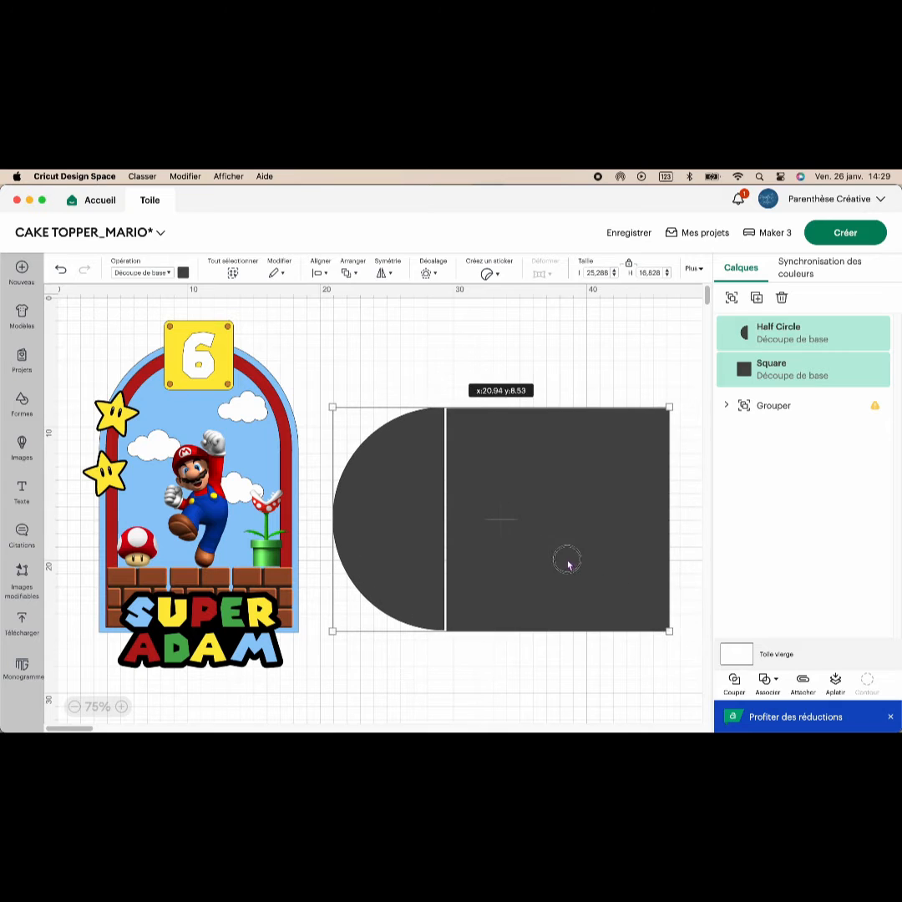
click(477, 386)
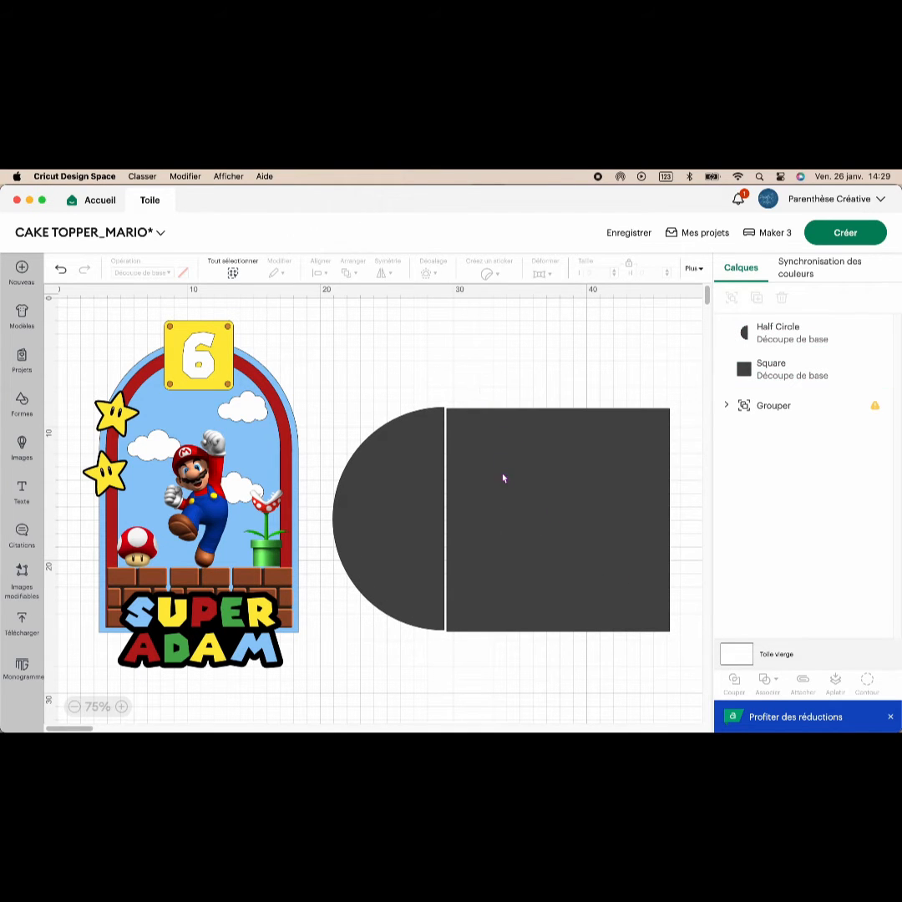
Move the half circle flush against the square's edge and centre the two shapes vertically on each other.
drag(433, 502, 432, 497)
drag(429, 375, 506, 453)
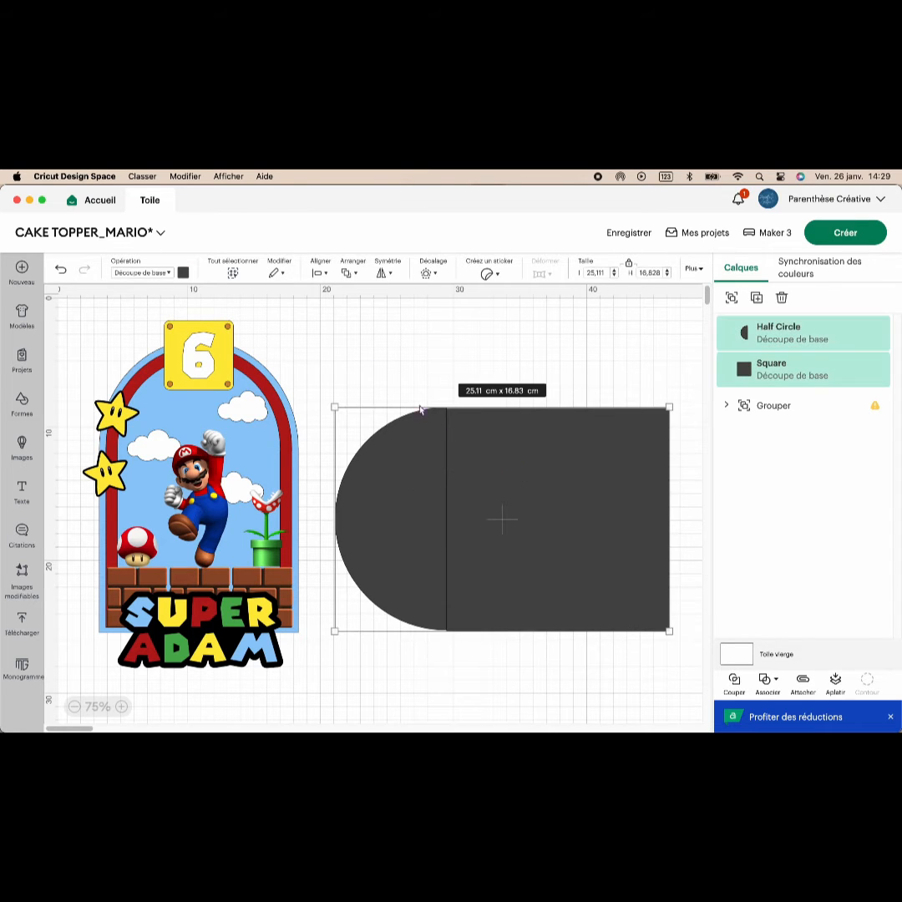
click(319, 272)
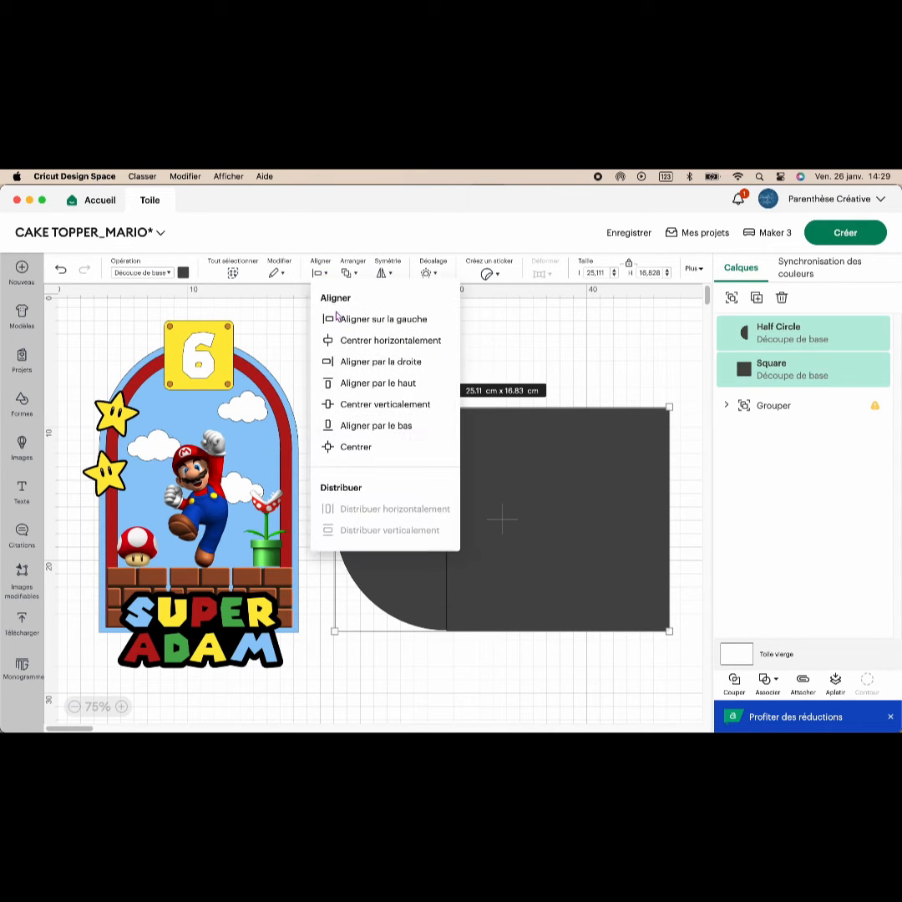
click(383, 407)
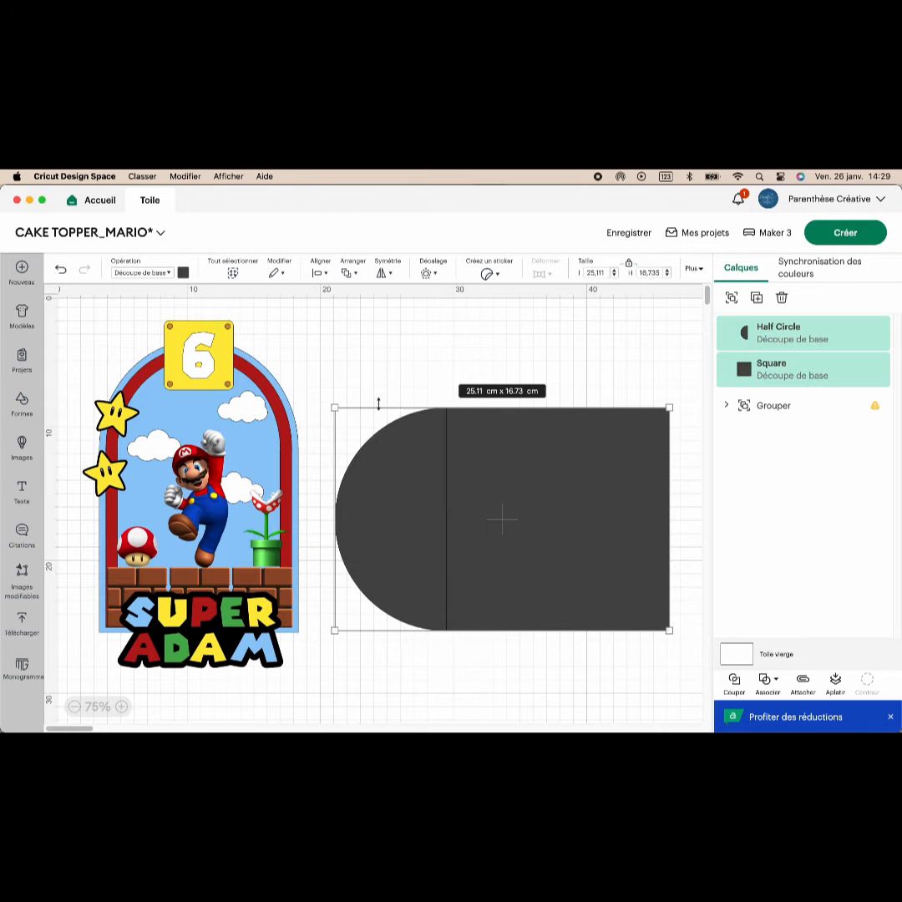
Try to weld the half circle and square, inspect the welded shape's contours, and undo the weld.
click(769, 683)
click(799, 546)
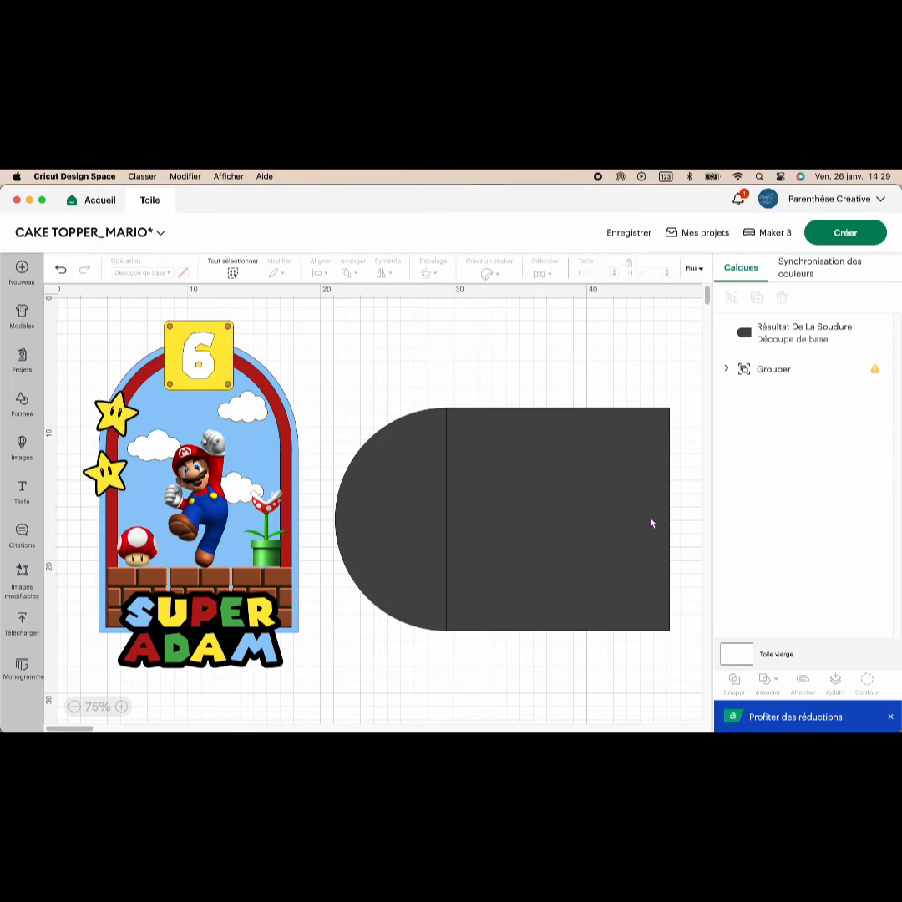
click(524, 515)
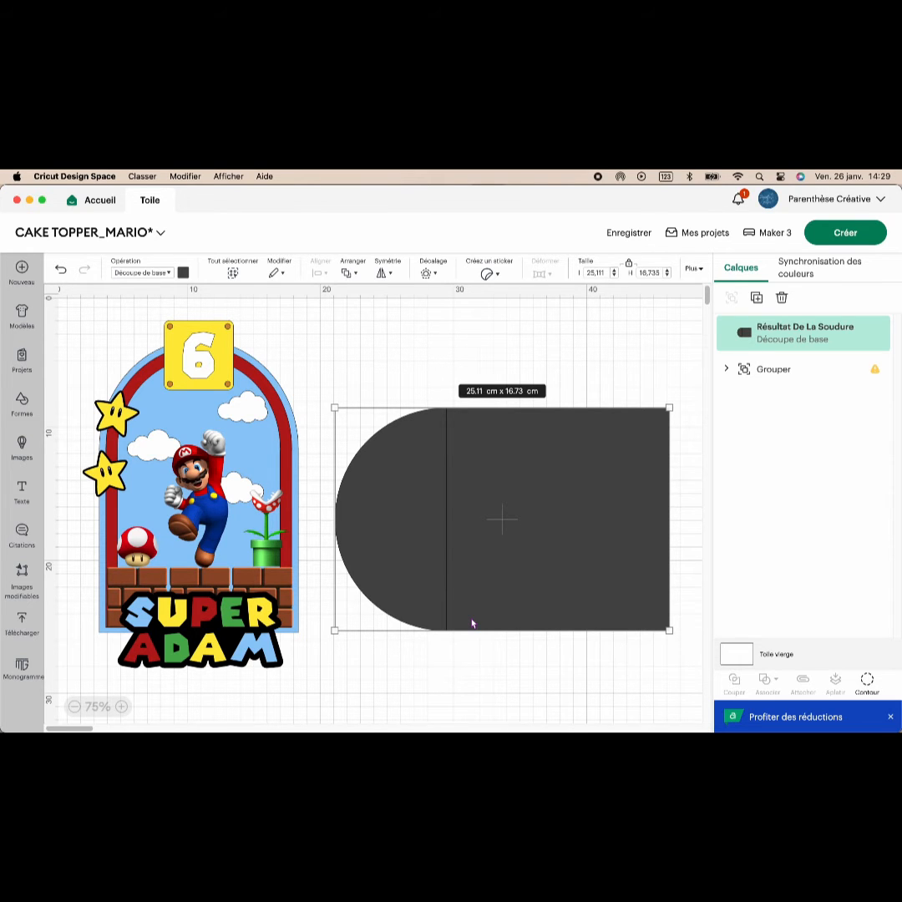
click(867, 681)
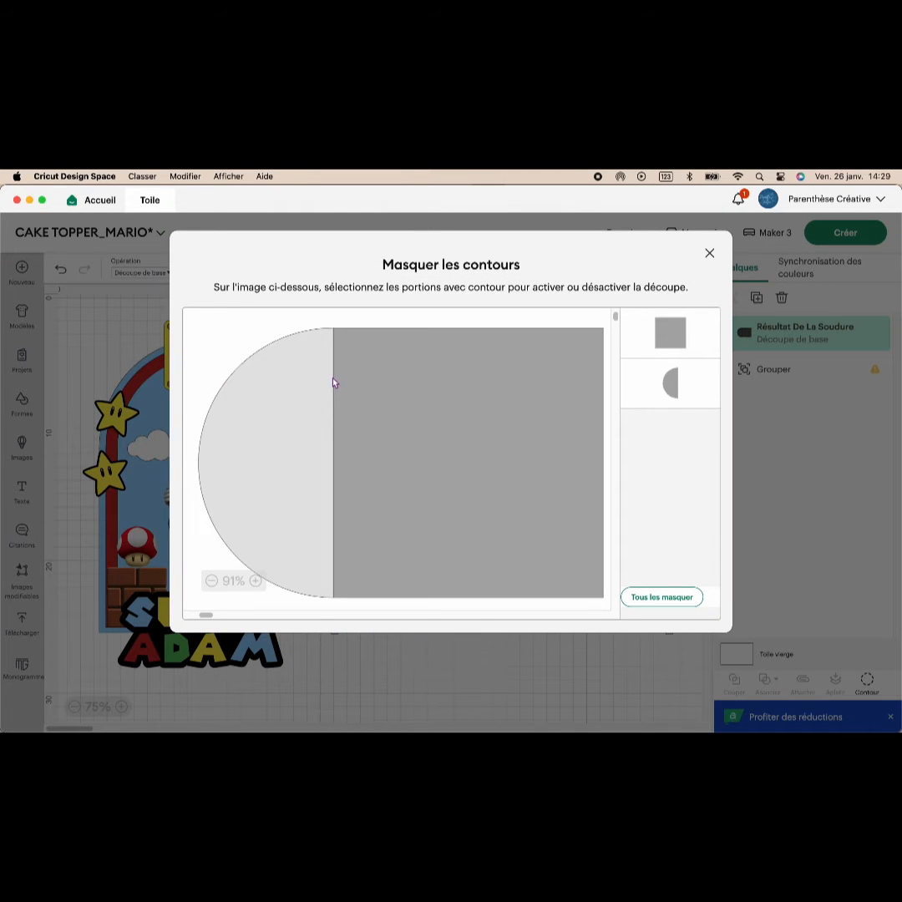
click(468, 651)
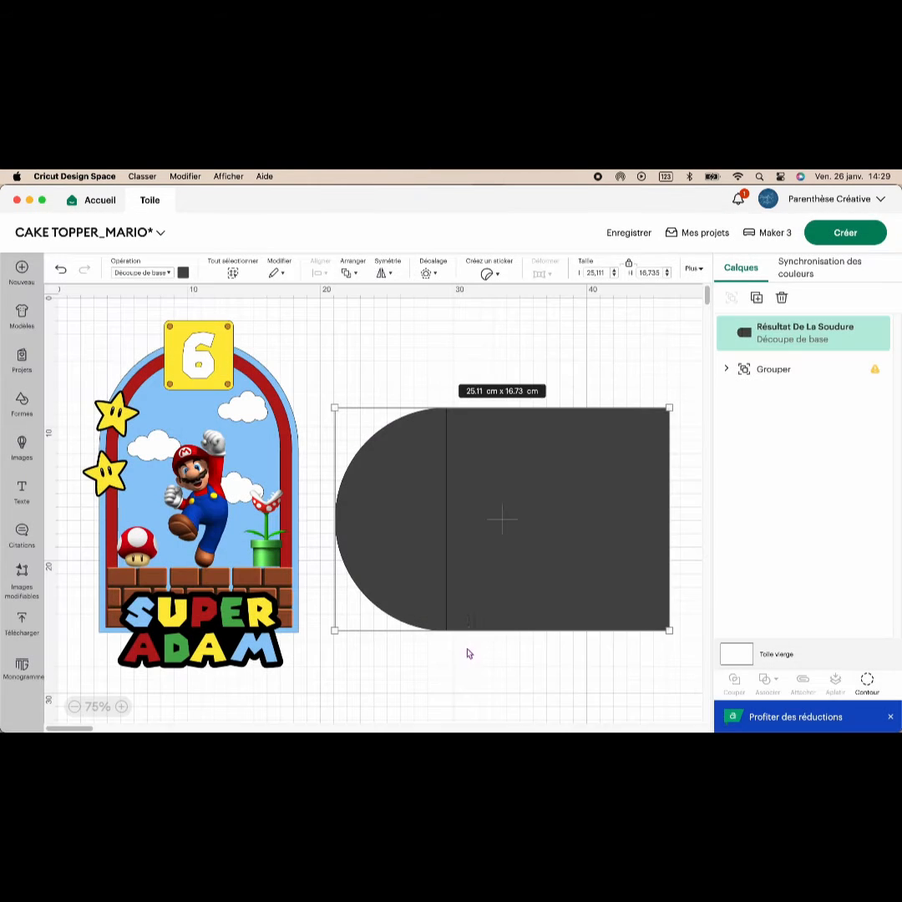
click(61, 271)
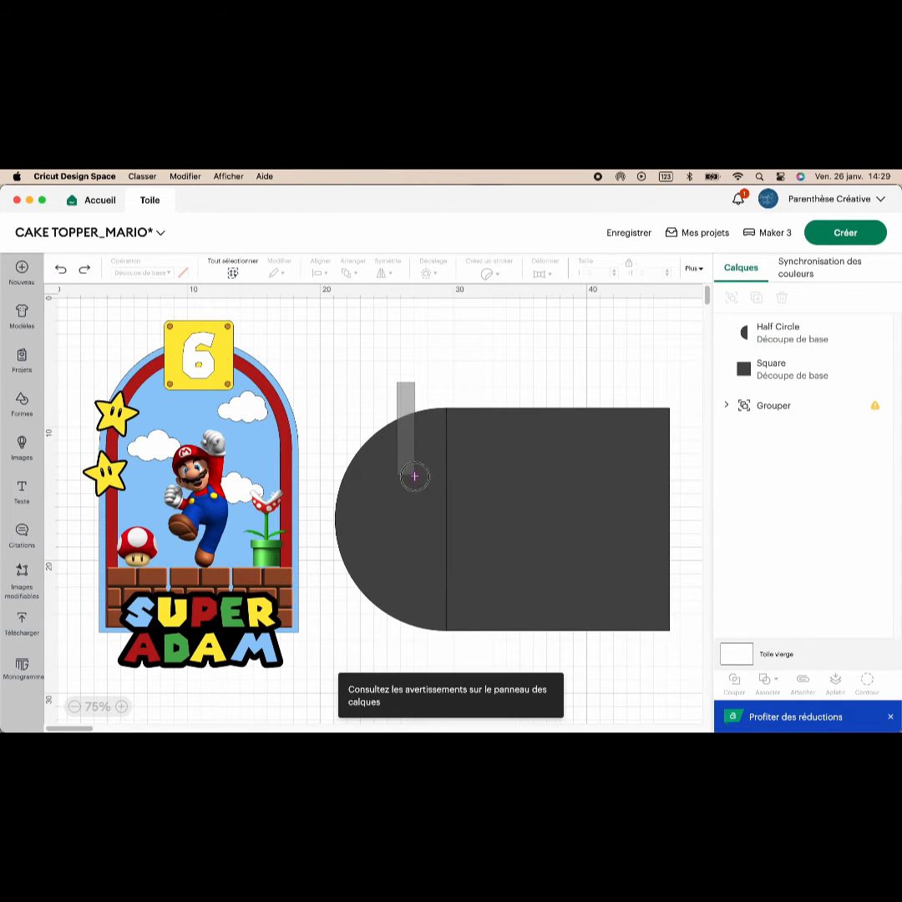
Nudge the half circle slightly into the square so they overlap, and weld both into a single arch shape.
click(415, 482)
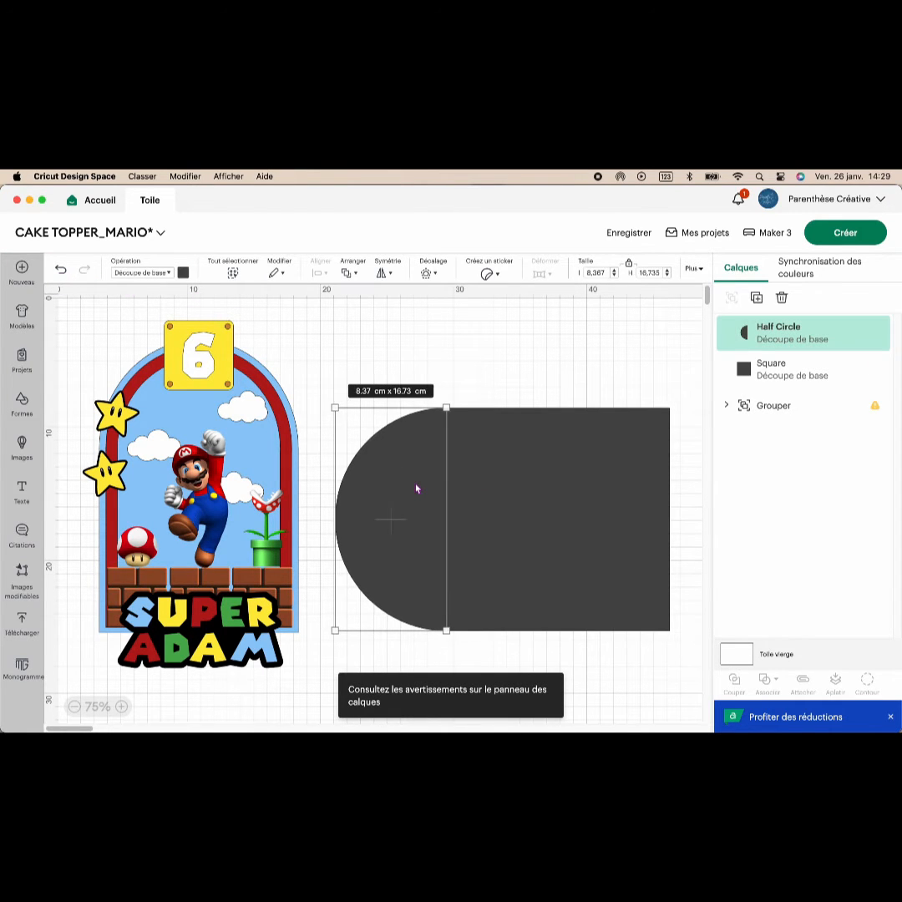
drag(378, 338, 520, 485)
click(775, 687)
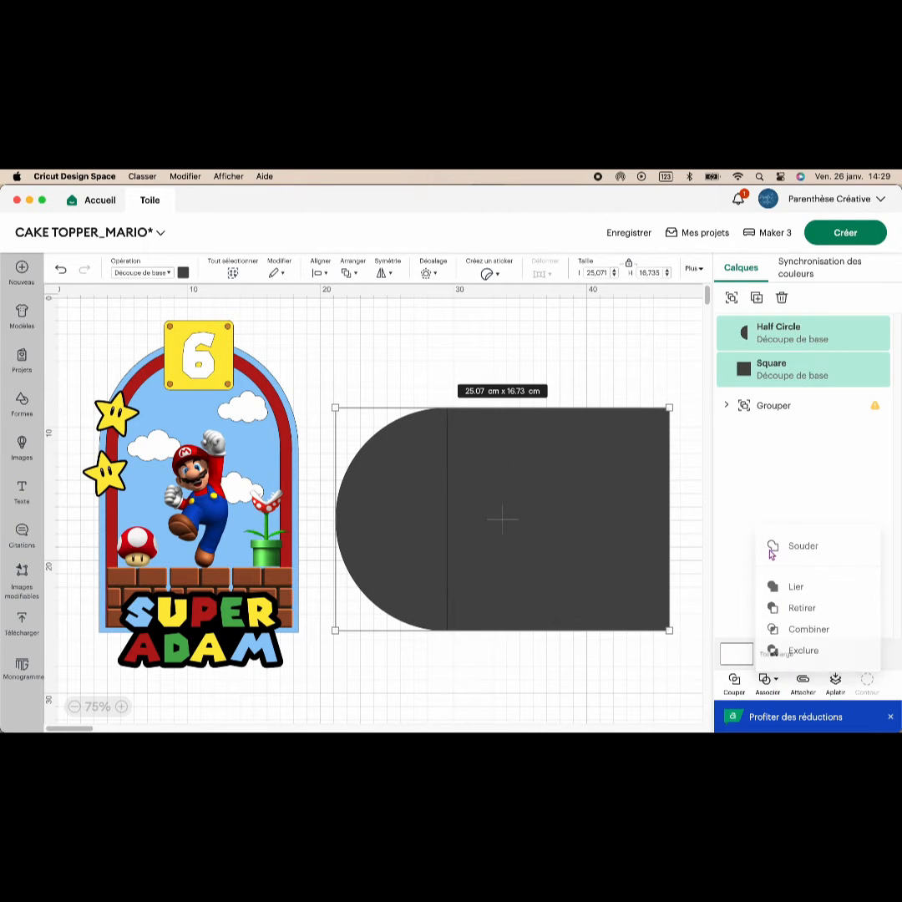
click(768, 543)
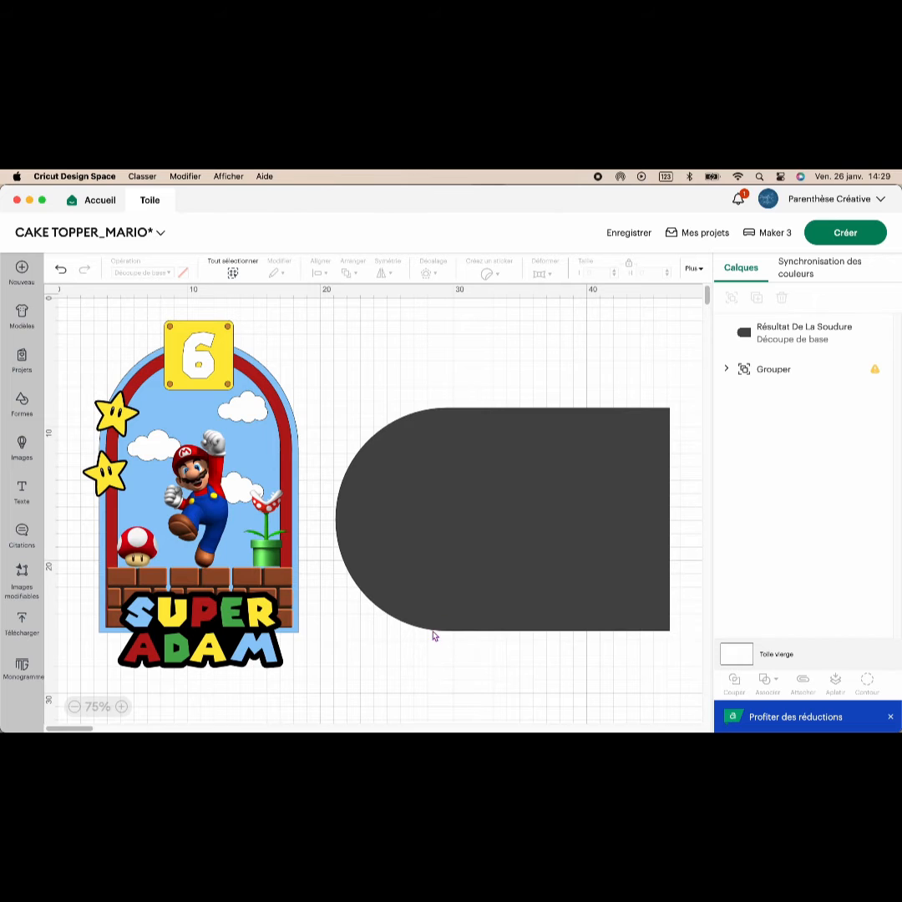
Rotate the welded arch to 90° so its rounded end points up, and reposition it beside the Mario design.
drag(544, 560, 586, 519)
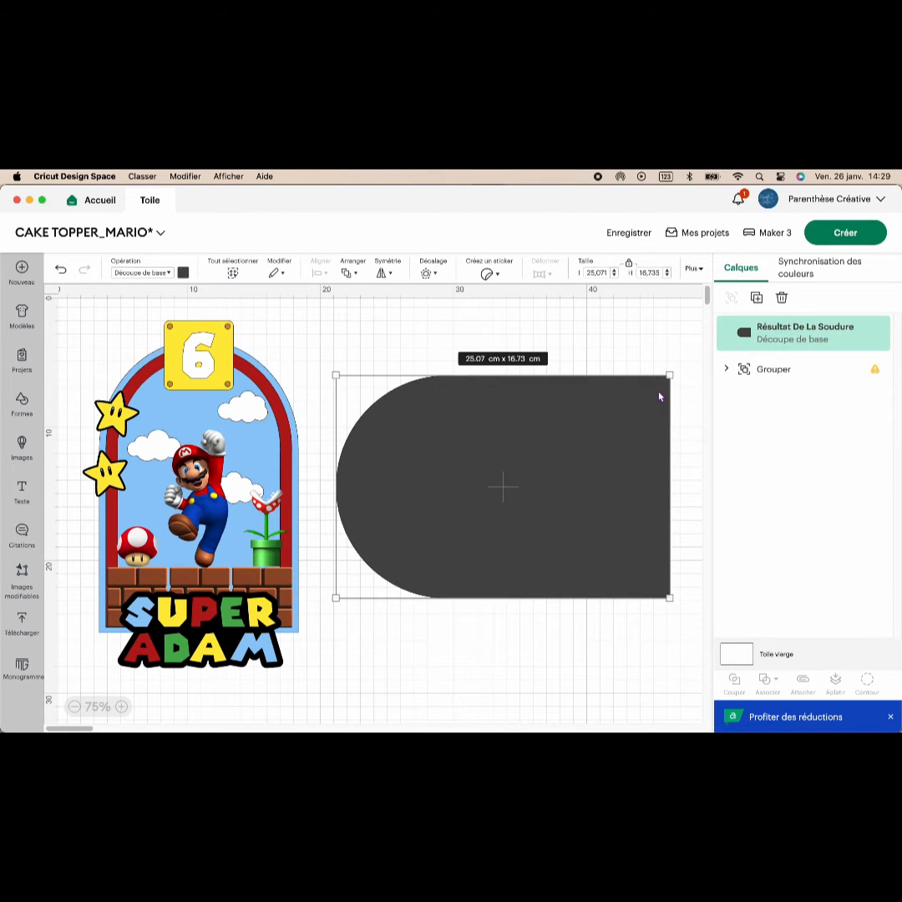
click(693, 268)
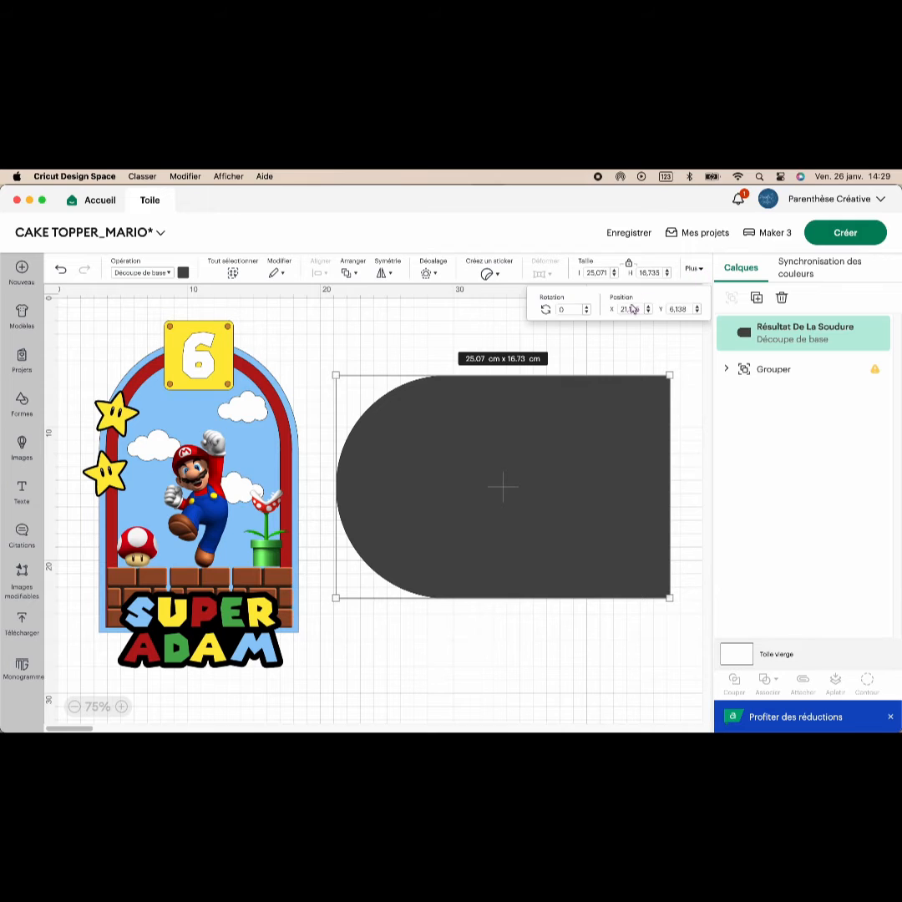
click(566, 310)
text(90)
key(Return)
click(633, 437)
click(553, 470)
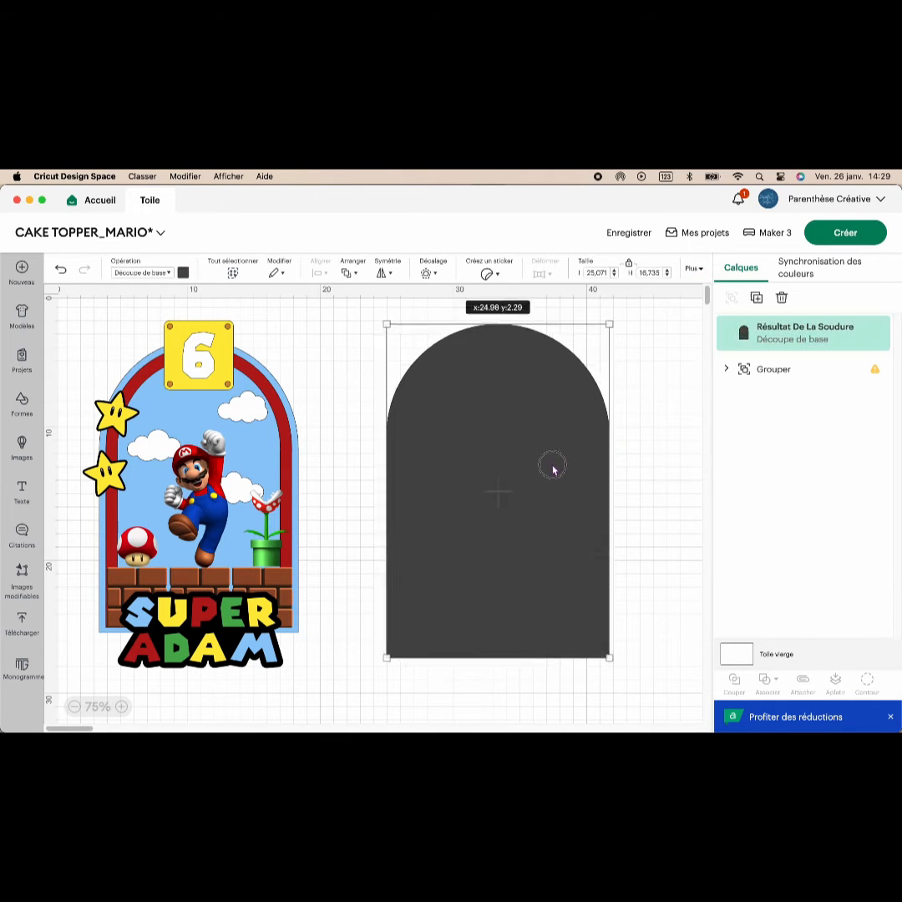
Colour the arch with the light blue project material colour, and shift the finished Mario design slightly down and outward.
click(183, 272)
click(212, 325)
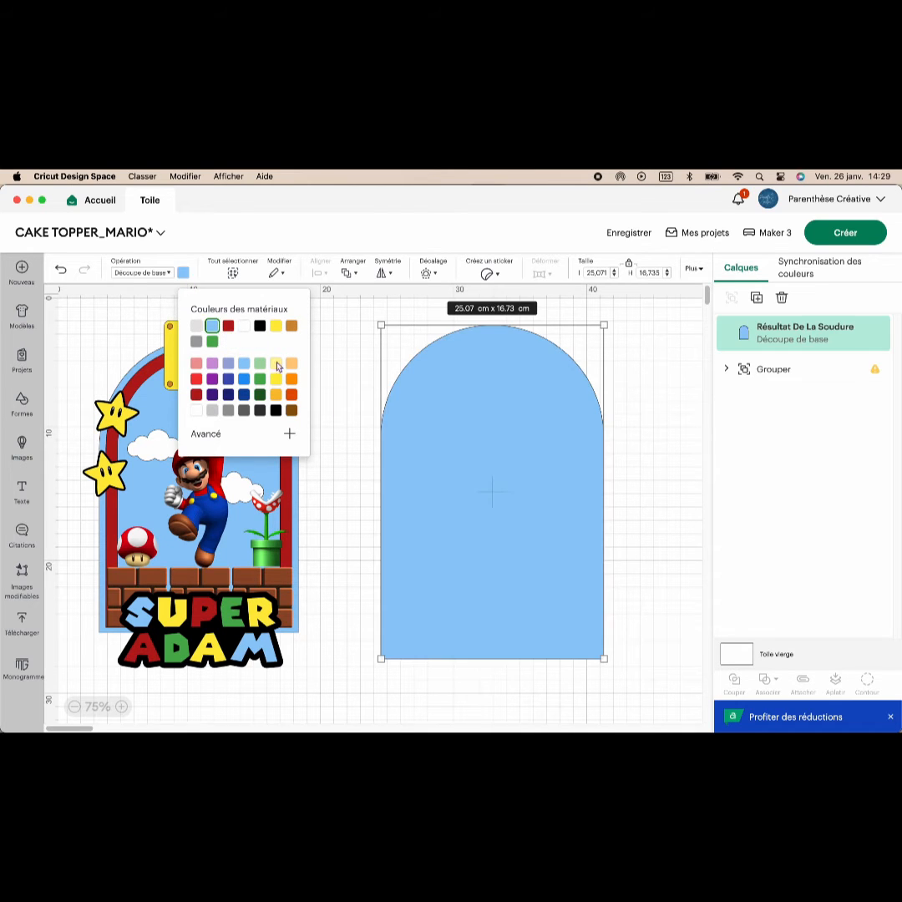
click(359, 428)
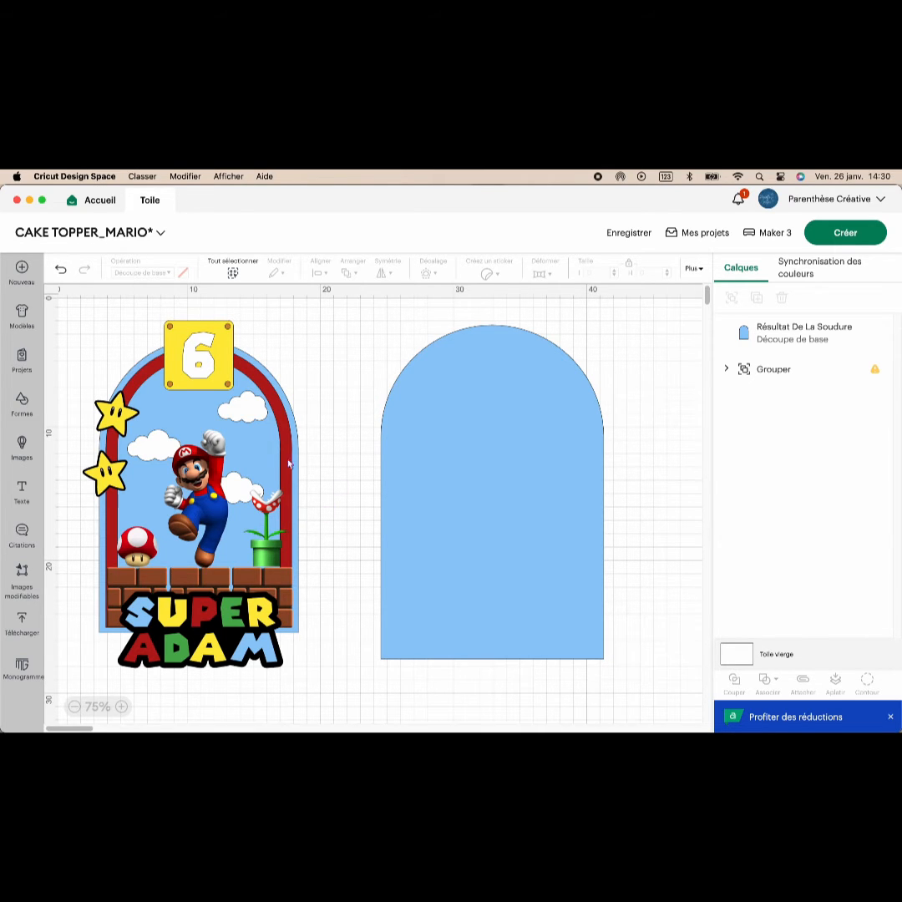
mouse_move(137, 450)
mouse_down()
mouse_move(136, 544)
mouse_move(129, 465)
mouse_up()
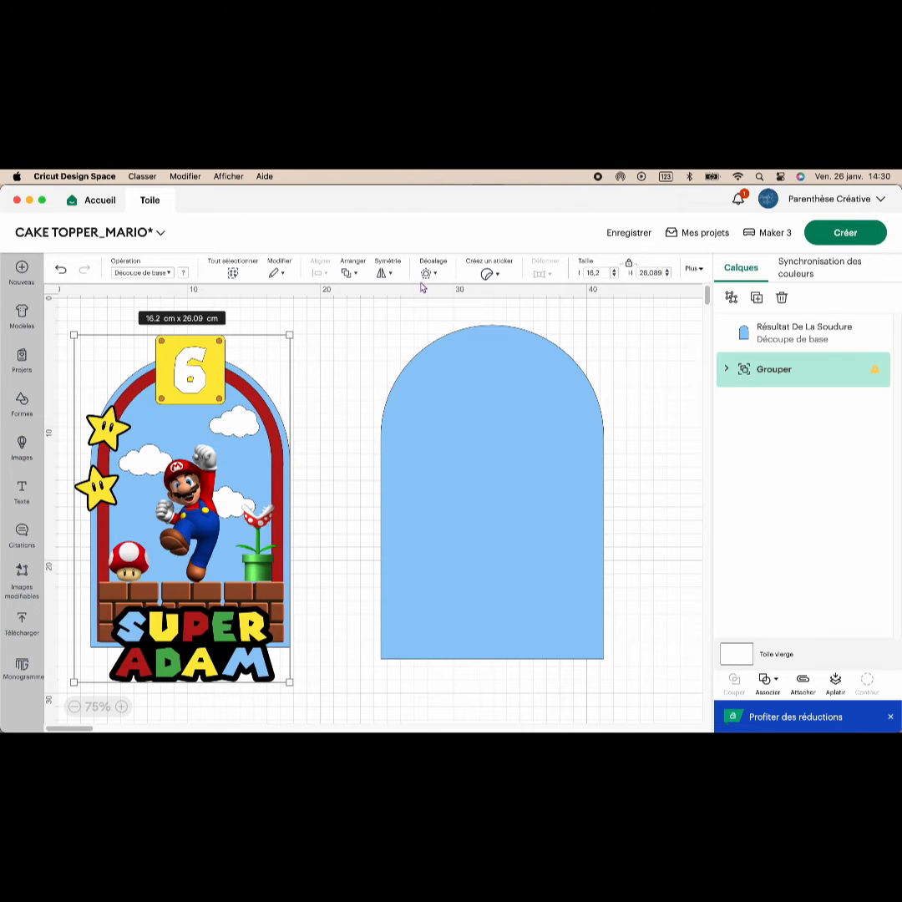
Create an inward offset of the blue arch at -0.635 cm and colour it with the dark red project material colour.
click(479, 338)
click(430, 274)
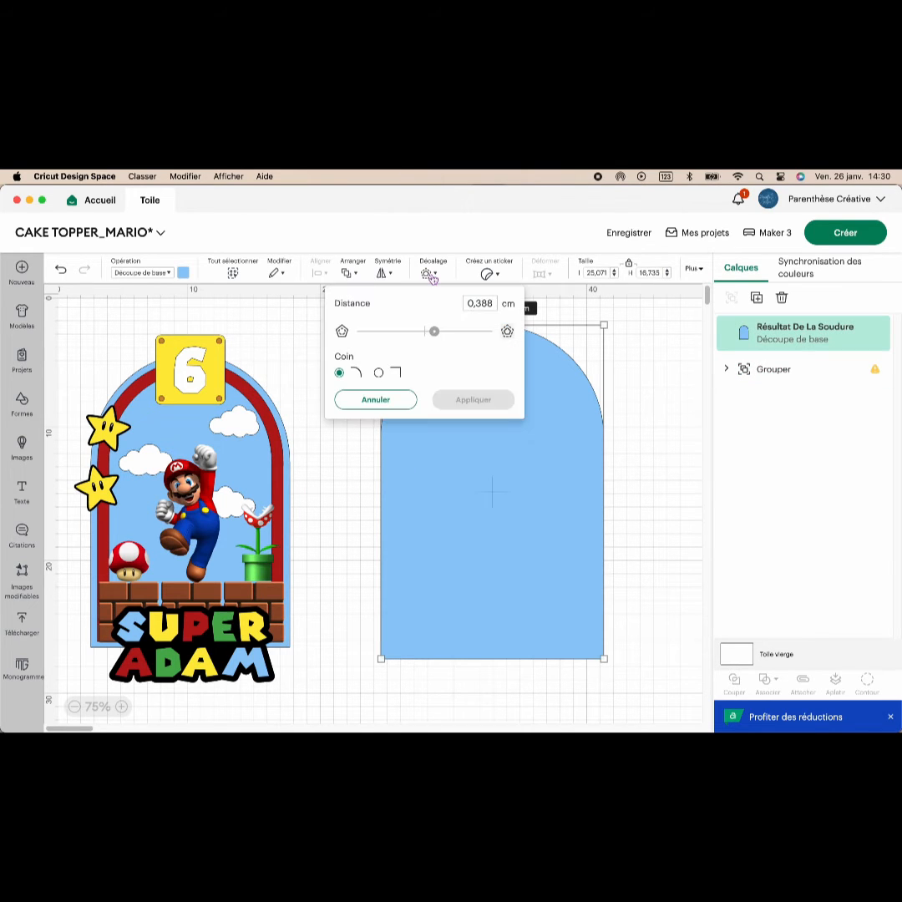
mouse_move(426, 331)
mouse_down()
mouse_move(360, 342)
mouse_move(408, 343)
mouse_up()
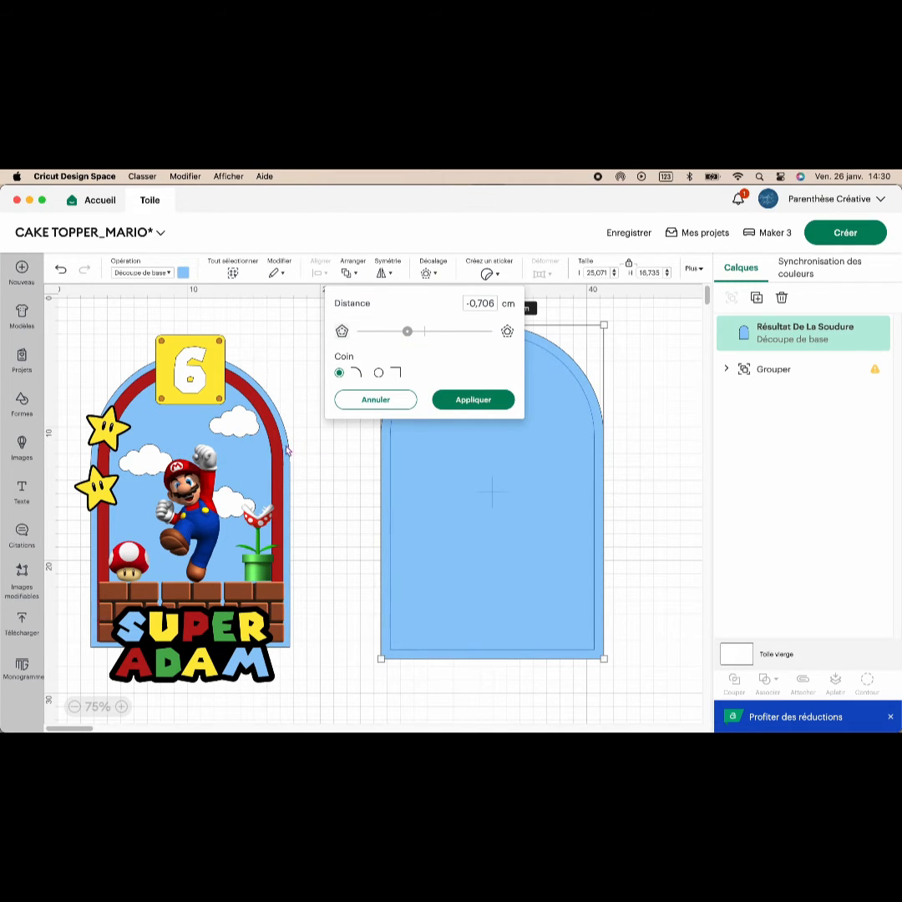
drag(409, 331, 409, 332)
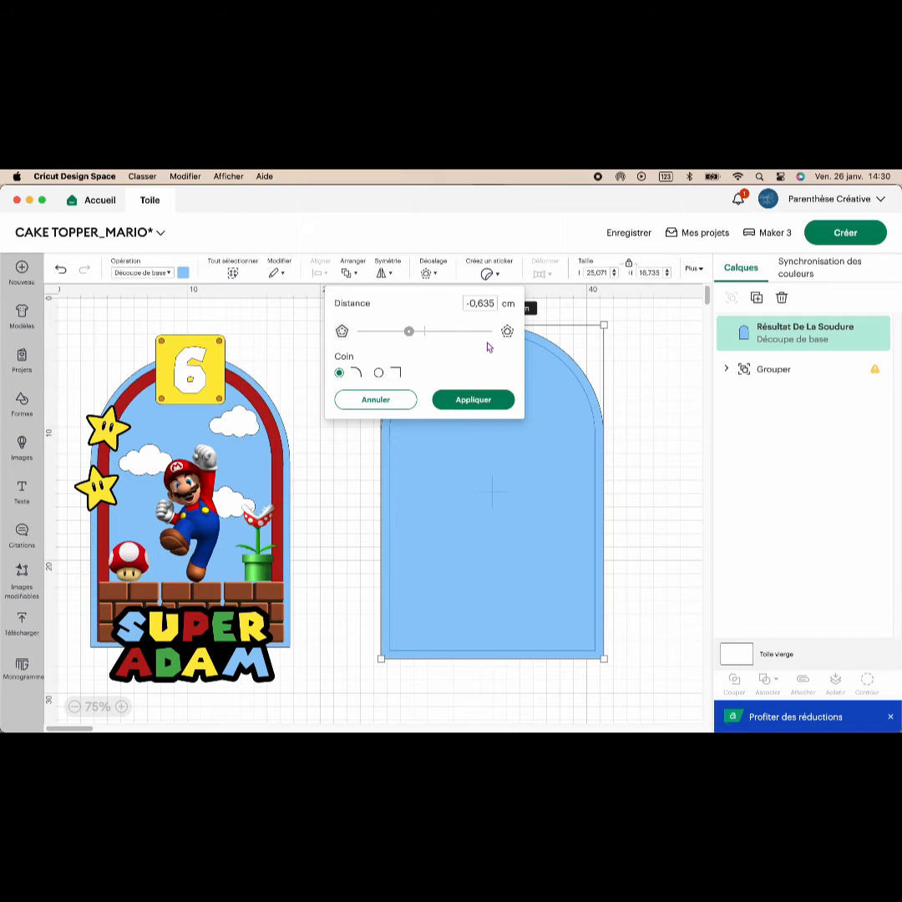
click(473, 400)
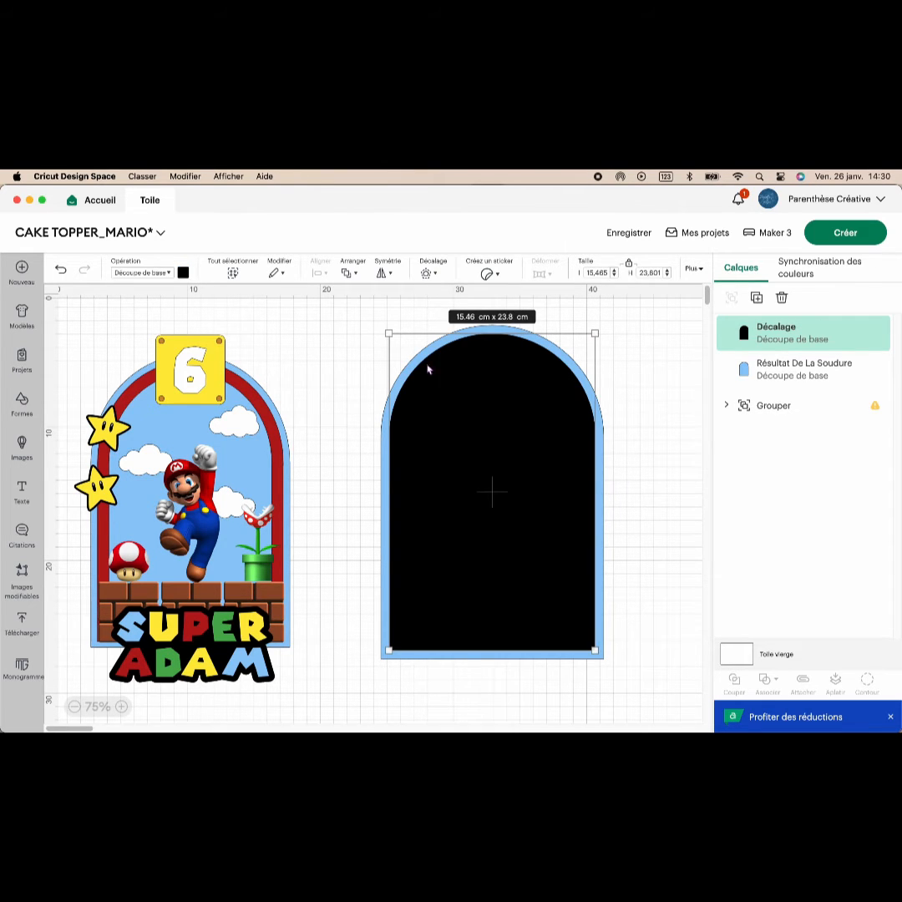
click(182, 272)
click(228, 326)
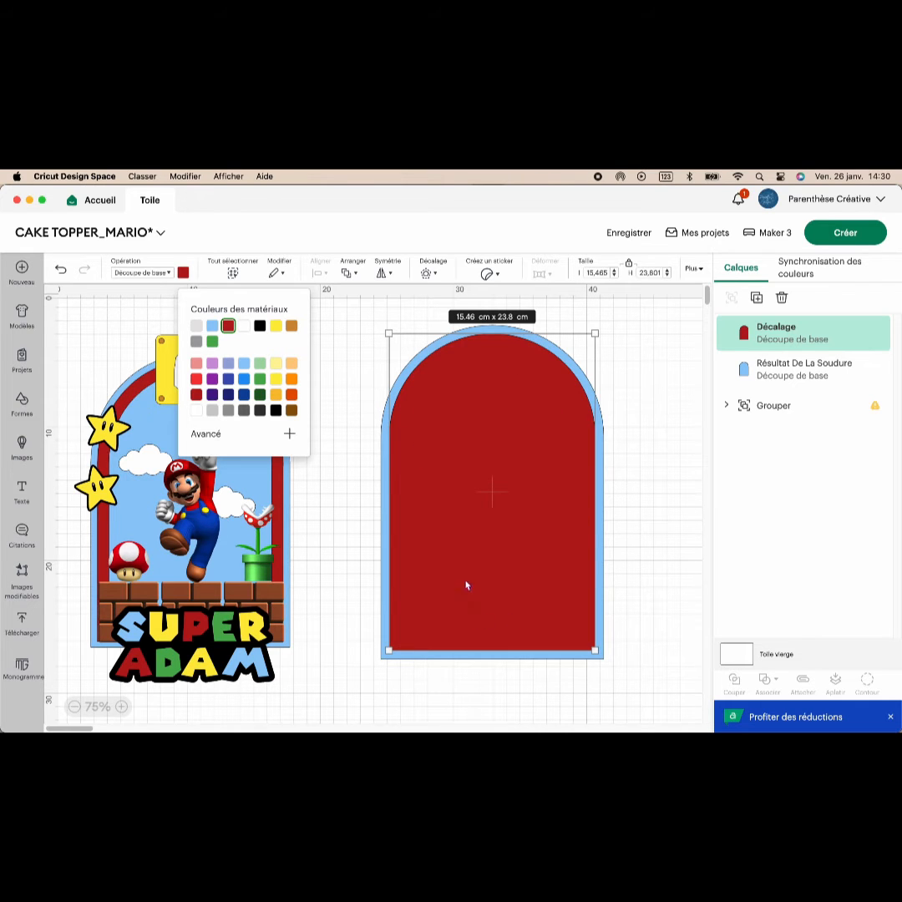
Duplicate the red arch and give the copy the light grey project material colour.
click(756, 299)
drag(281, 497, 316, 487)
click(183, 273)
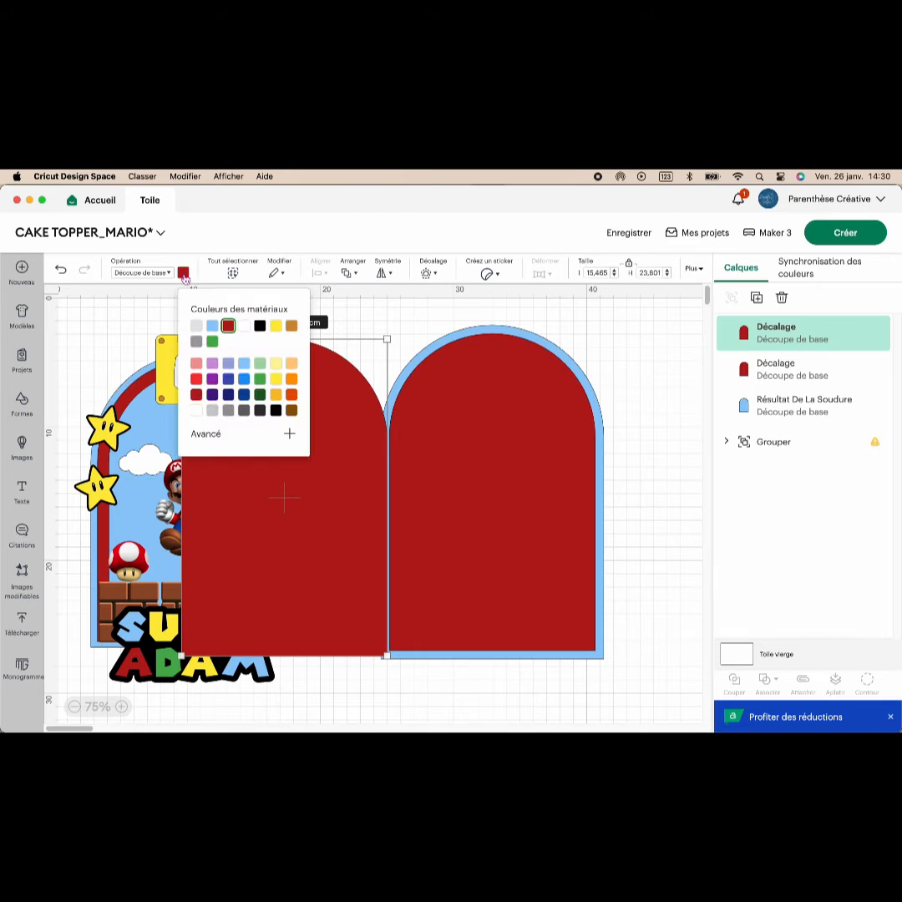
click(196, 325)
drag(300, 531, 350, 529)
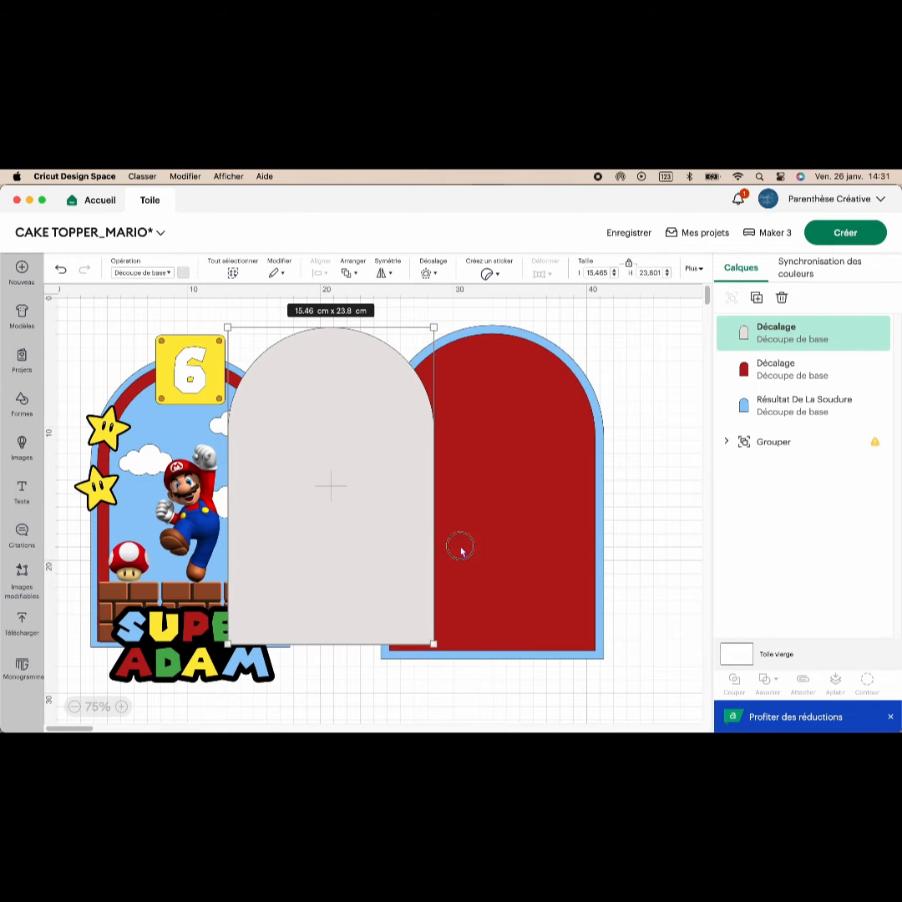
Shift all three arches slightly towards the Mario design, and set the grey copy aside clear of the blue and red arches.
drag(344, 519, 590, 541)
click(385, 510)
shift+click(442, 511)
shift+click(514, 511)
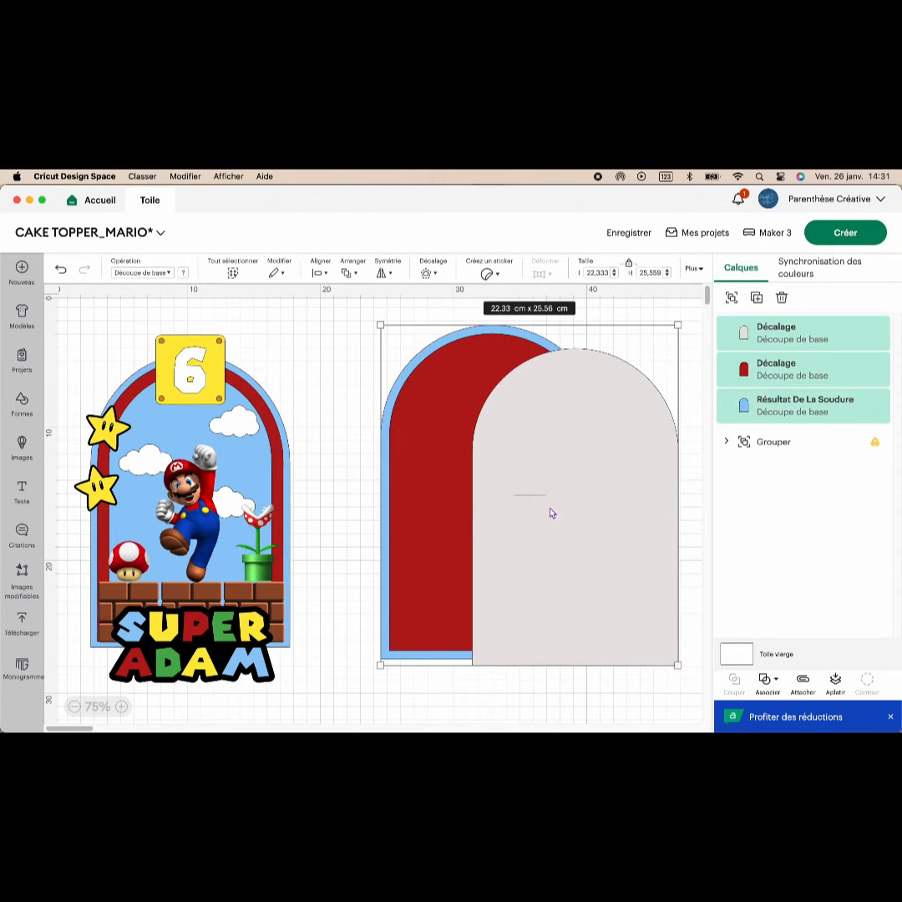
drag(542, 510, 512, 524)
click(583, 477)
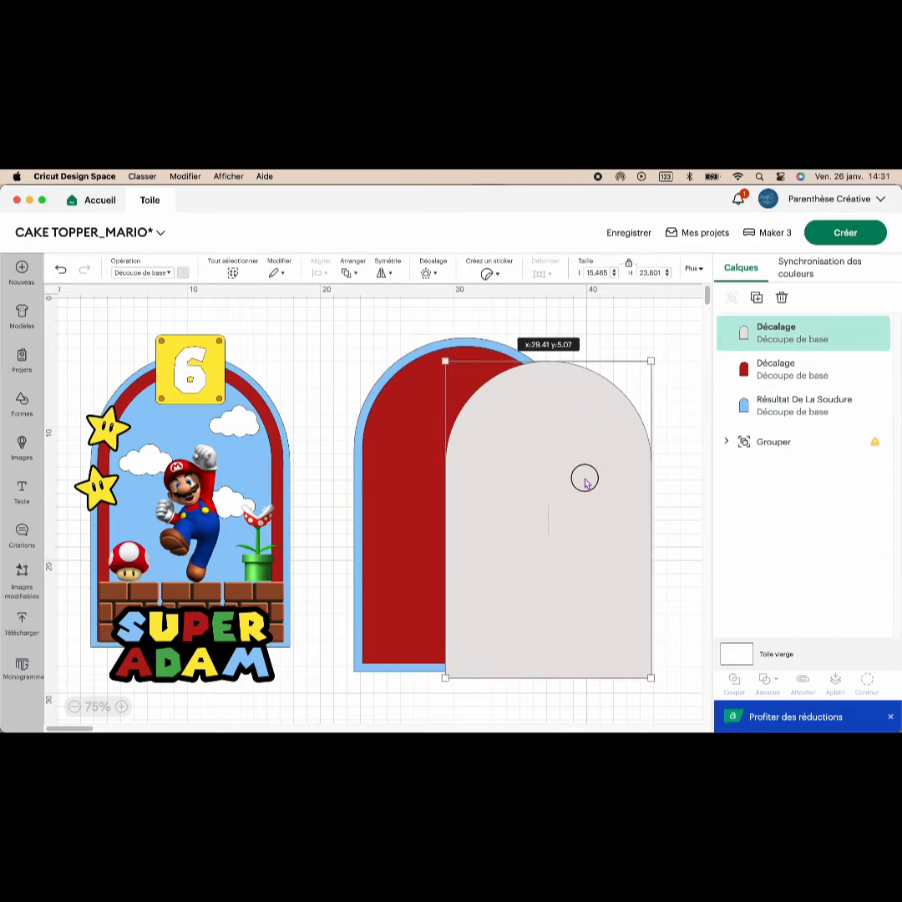
drag(584, 477, 671, 491)
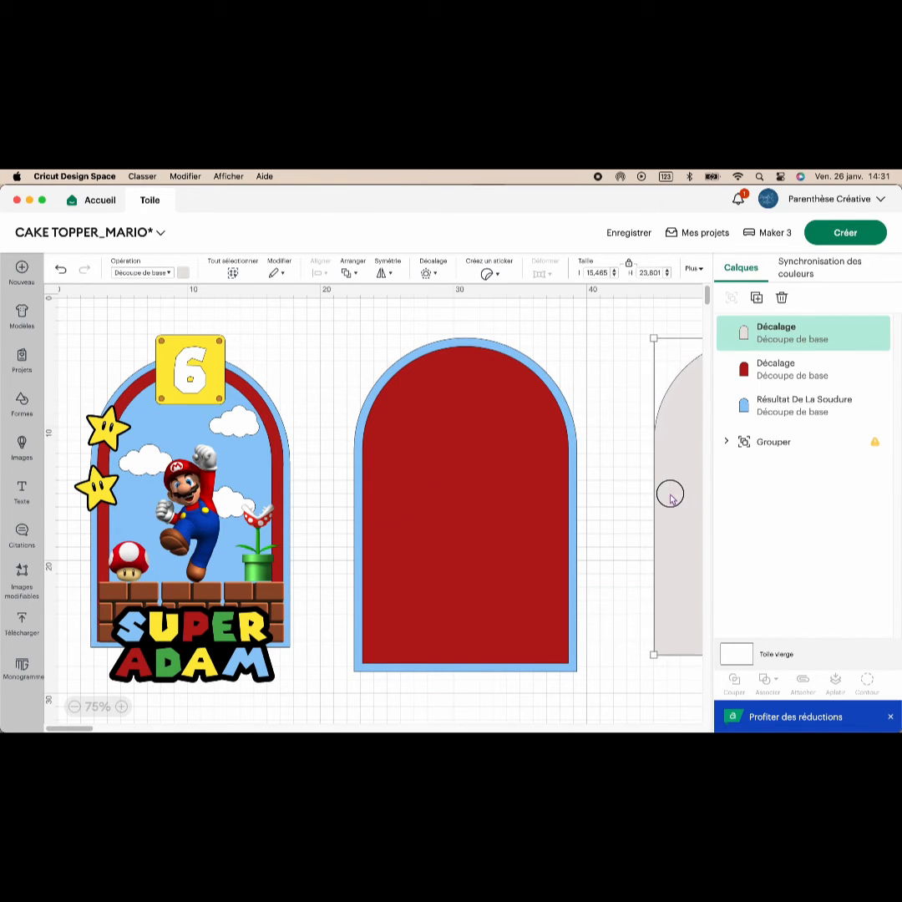
Create an inward offset of the red arch at -0.952 cm.
click(527, 512)
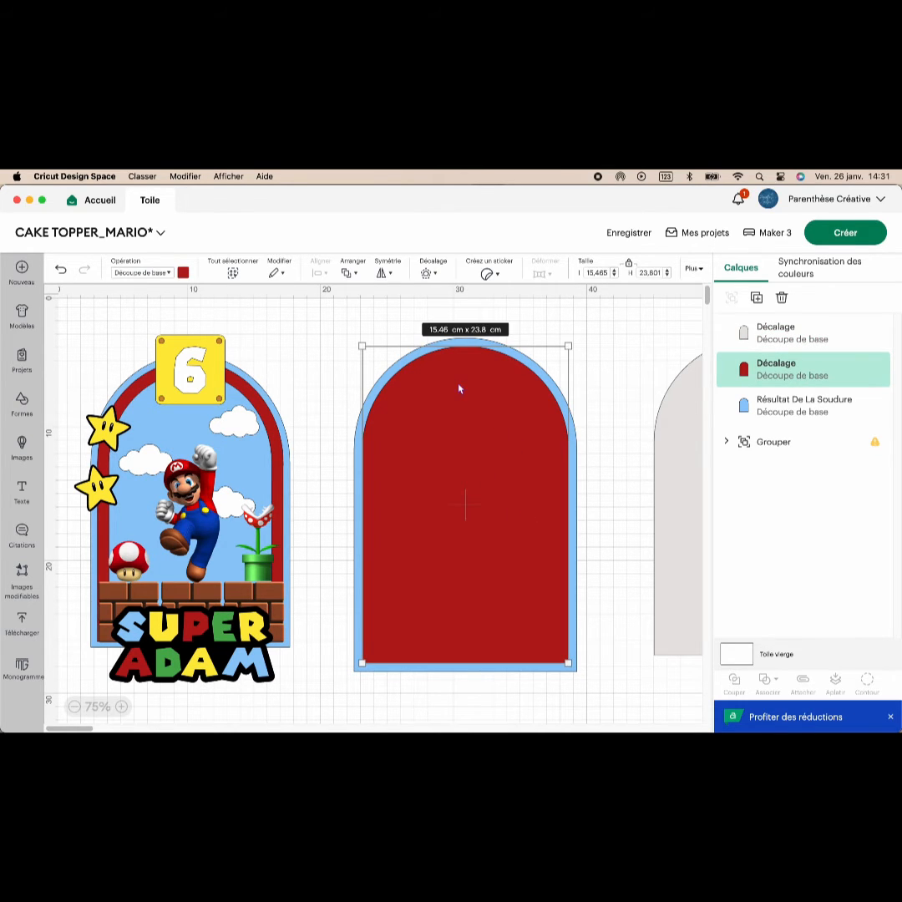
click(427, 274)
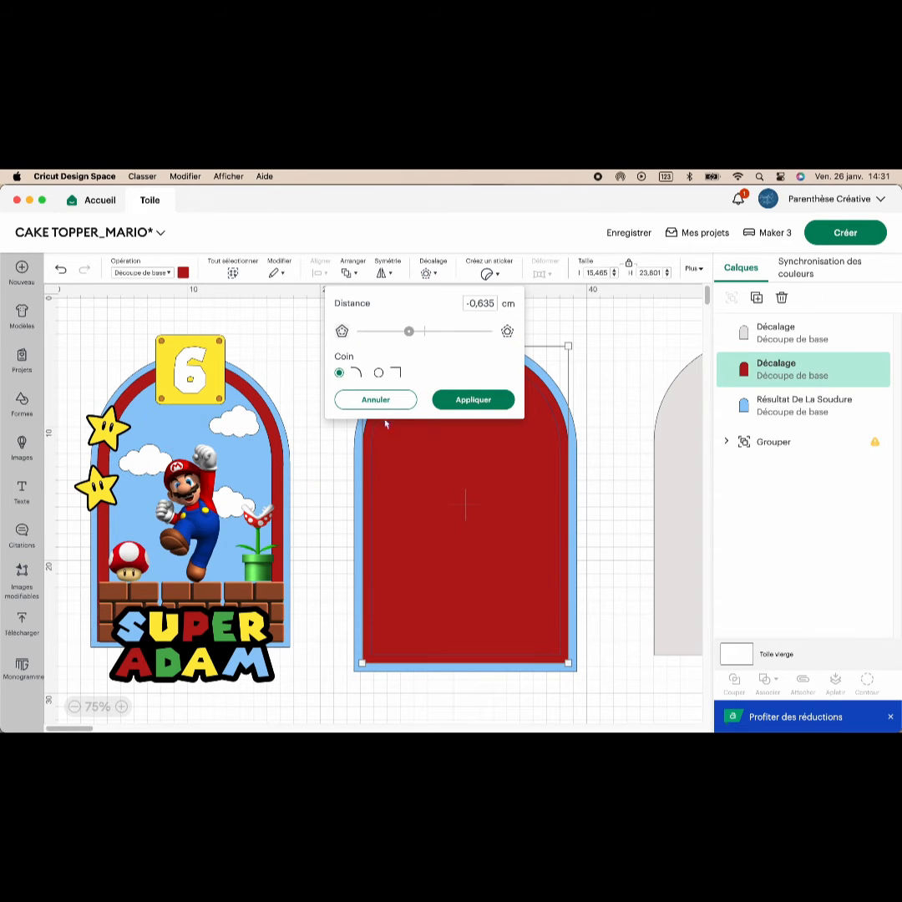
mouse_move(409, 331)
mouse_down()
mouse_move(392, 338)
mouse_move(418, 345)
mouse_move(390, 343)
mouse_move(402, 352)
mouse_up()
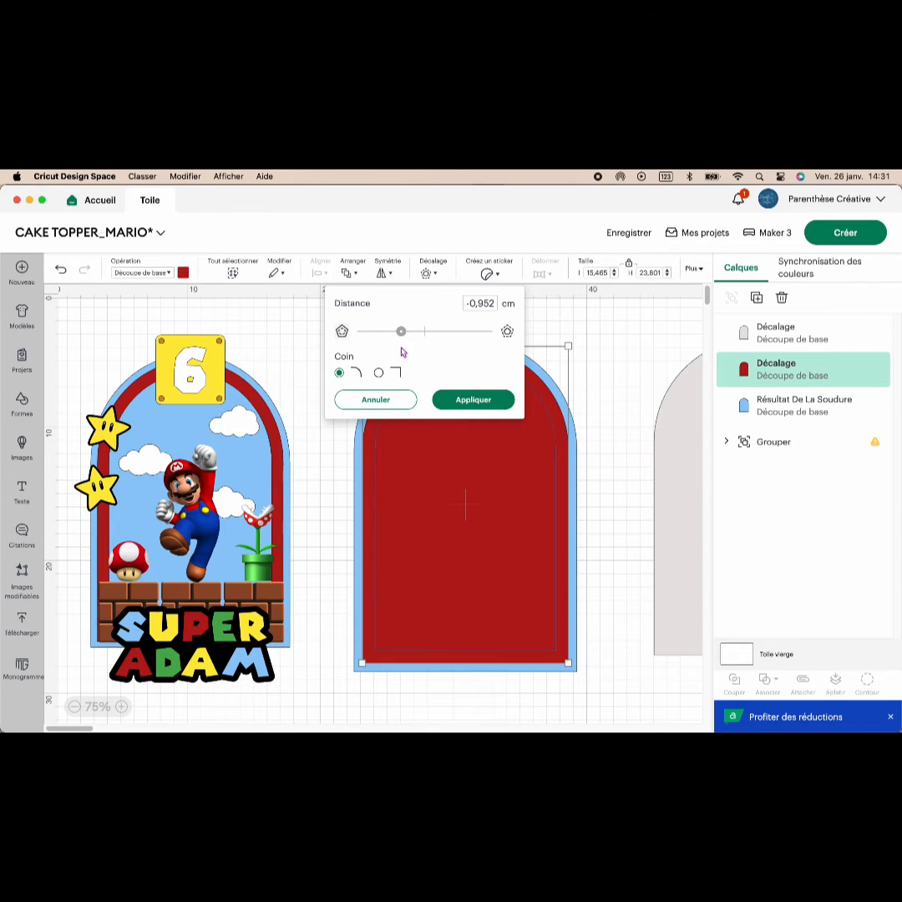
click(452, 406)
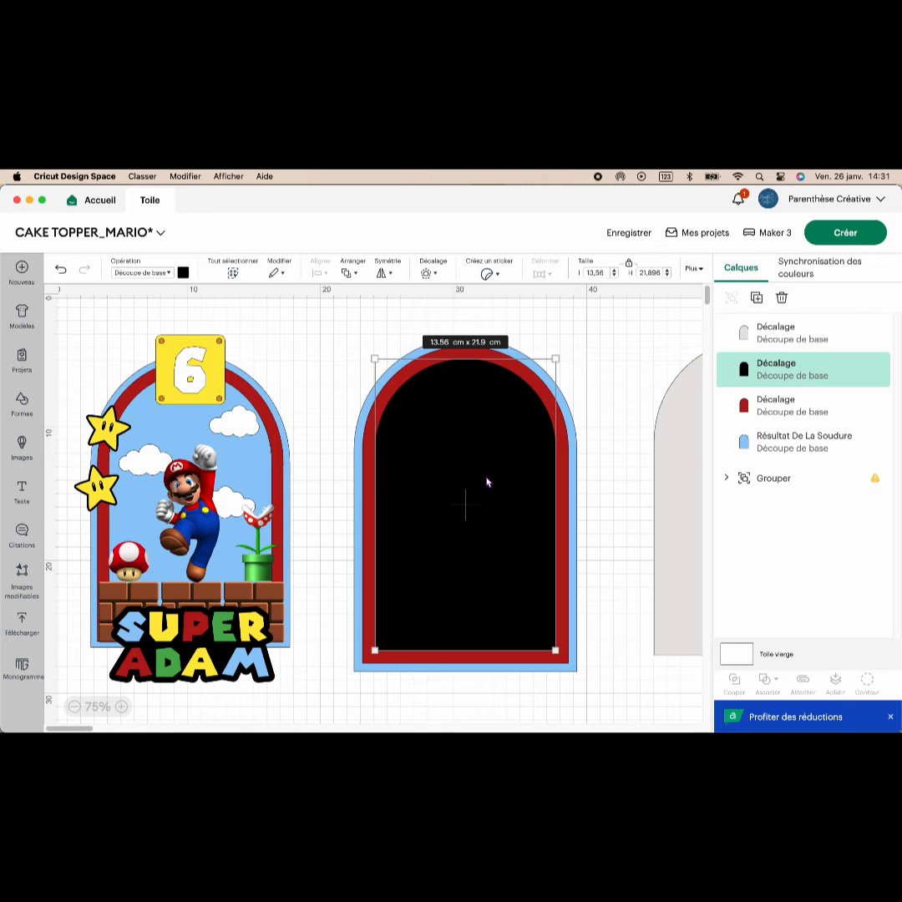
Slice the red arch with its black offset, and delete the black and red inner pieces so only the red frame remains.
shift+click(769, 407)
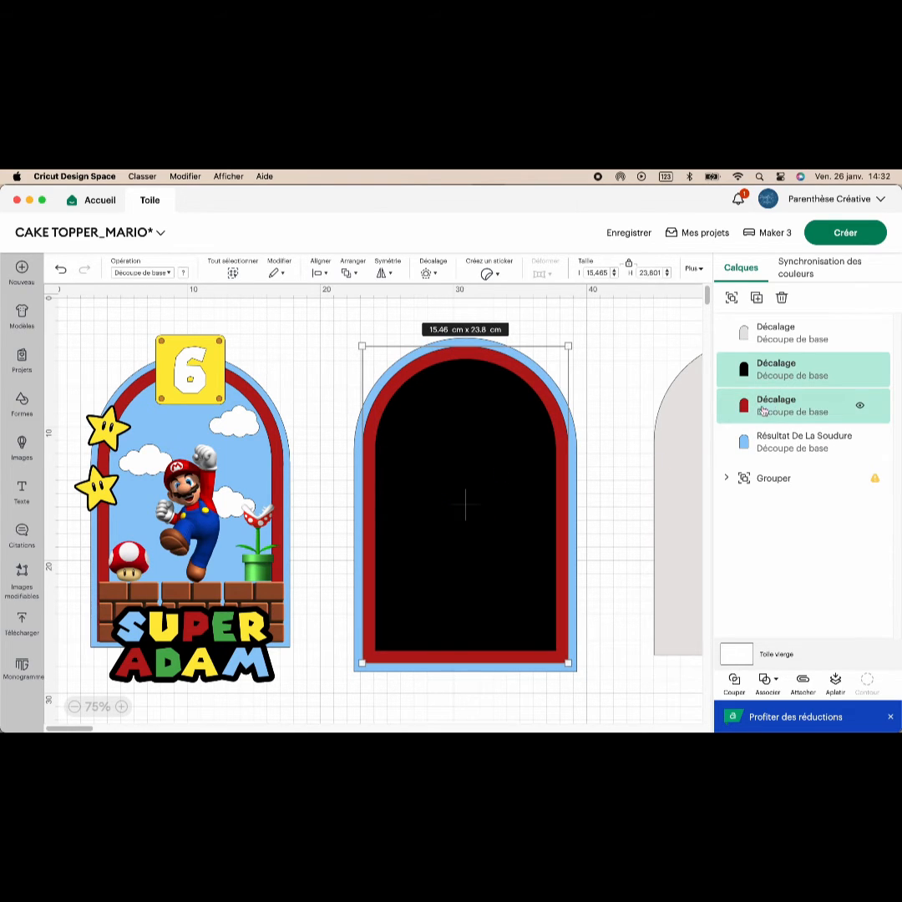
click(730, 678)
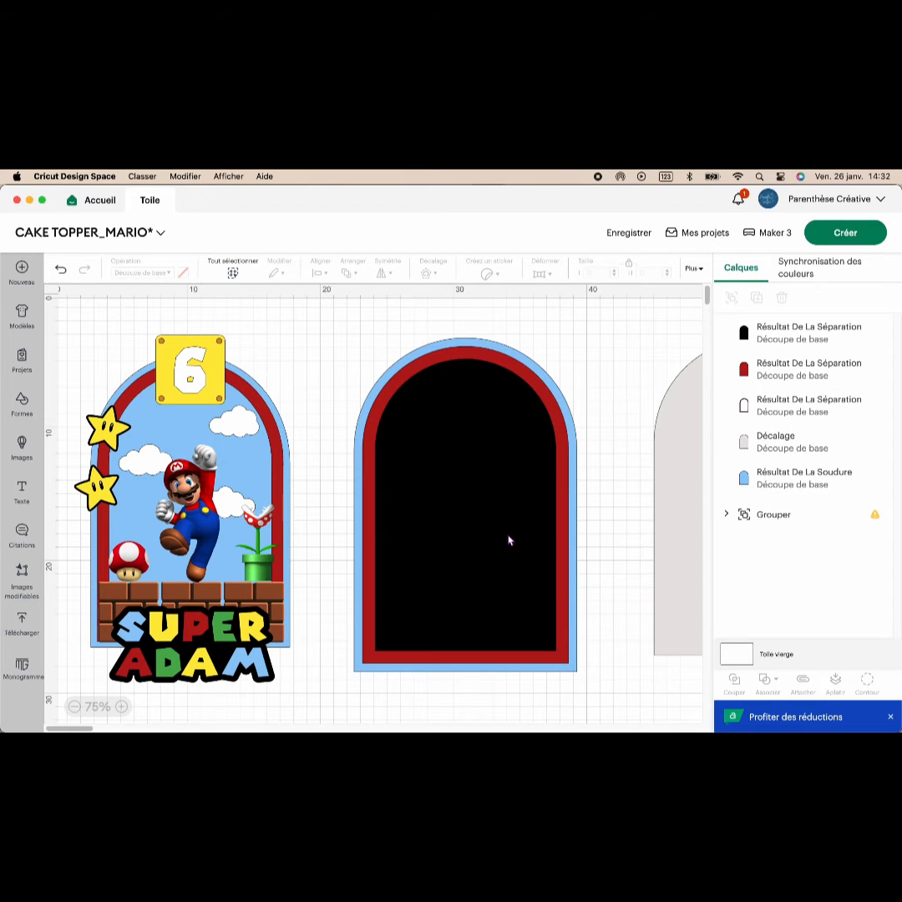
drag(510, 540, 668, 622)
drag(476, 500, 608, 549)
shift+click(628, 528)
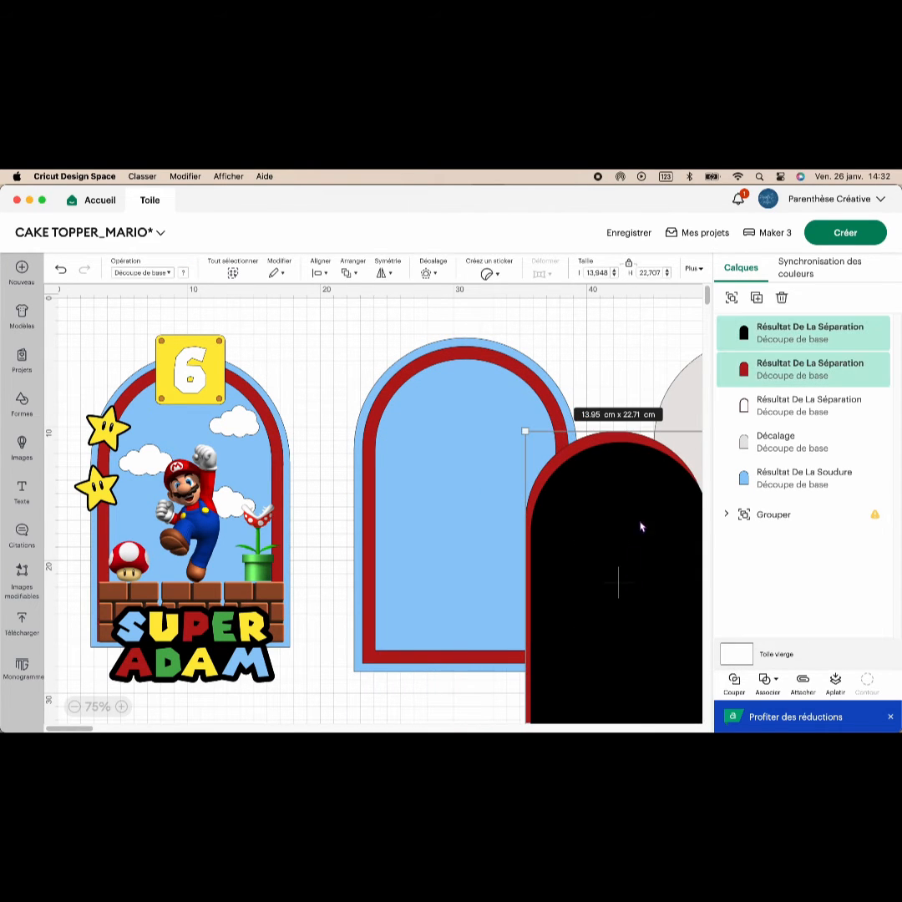
click(784, 297)
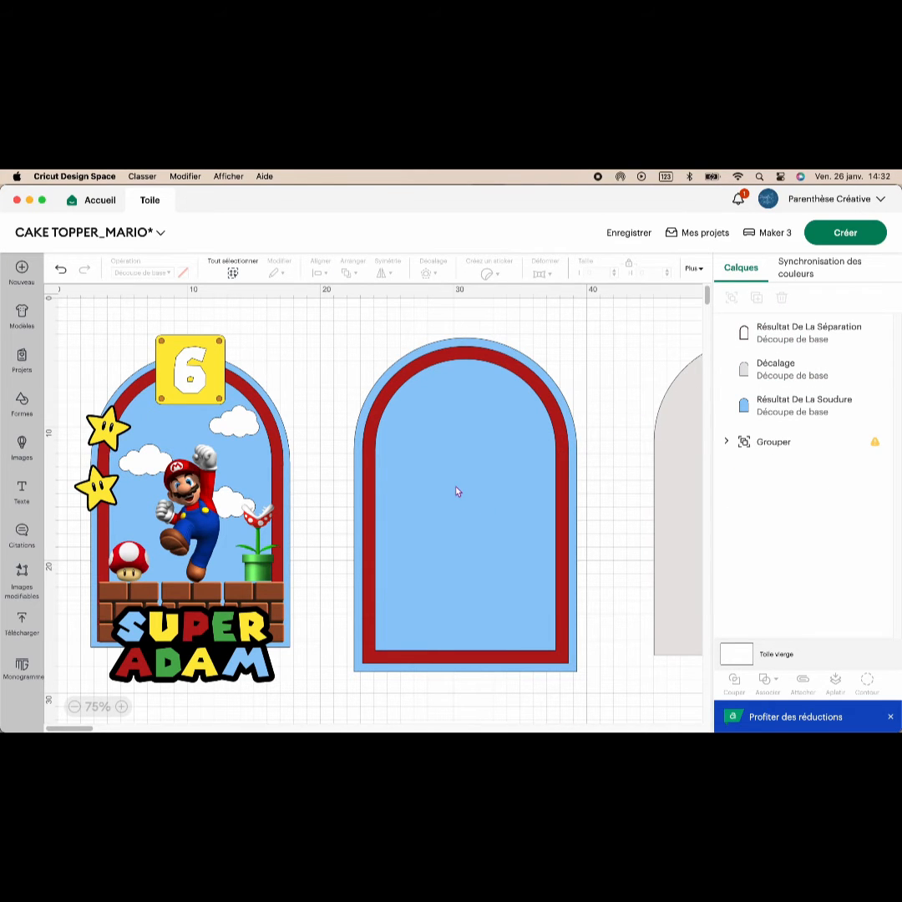
Stack the red frame on the grey arch by hand and place both together over the blue arch.
drag(640, 450, 544, 483)
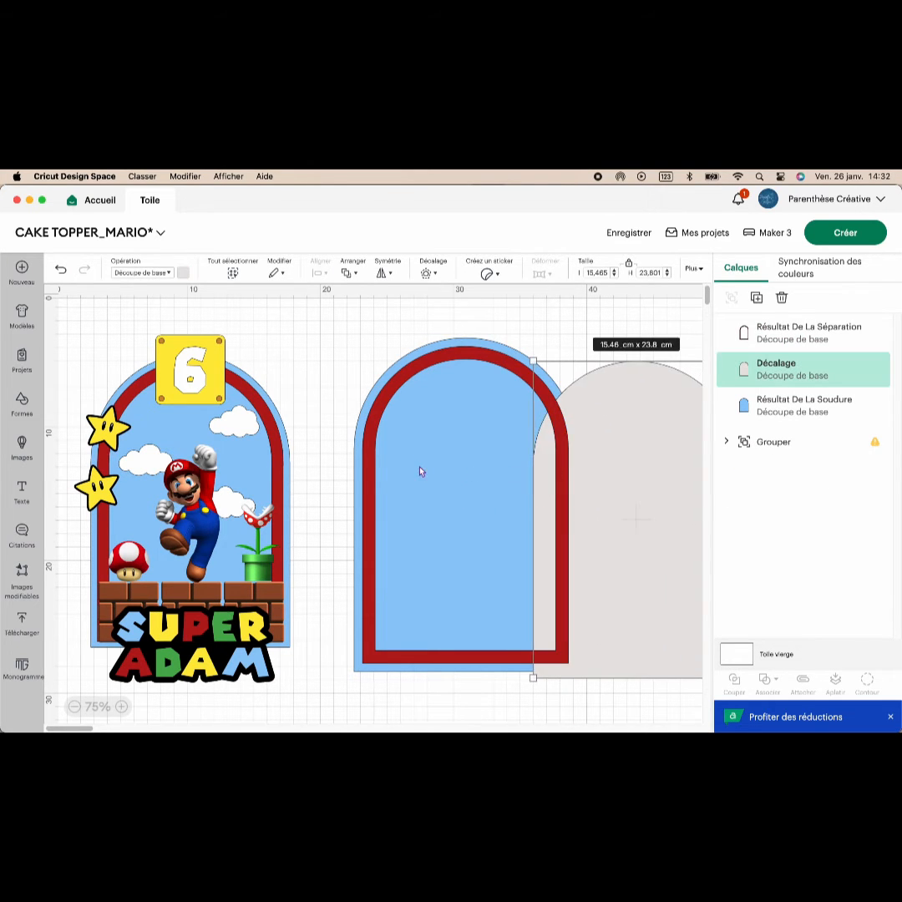
drag(420, 470, 591, 483)
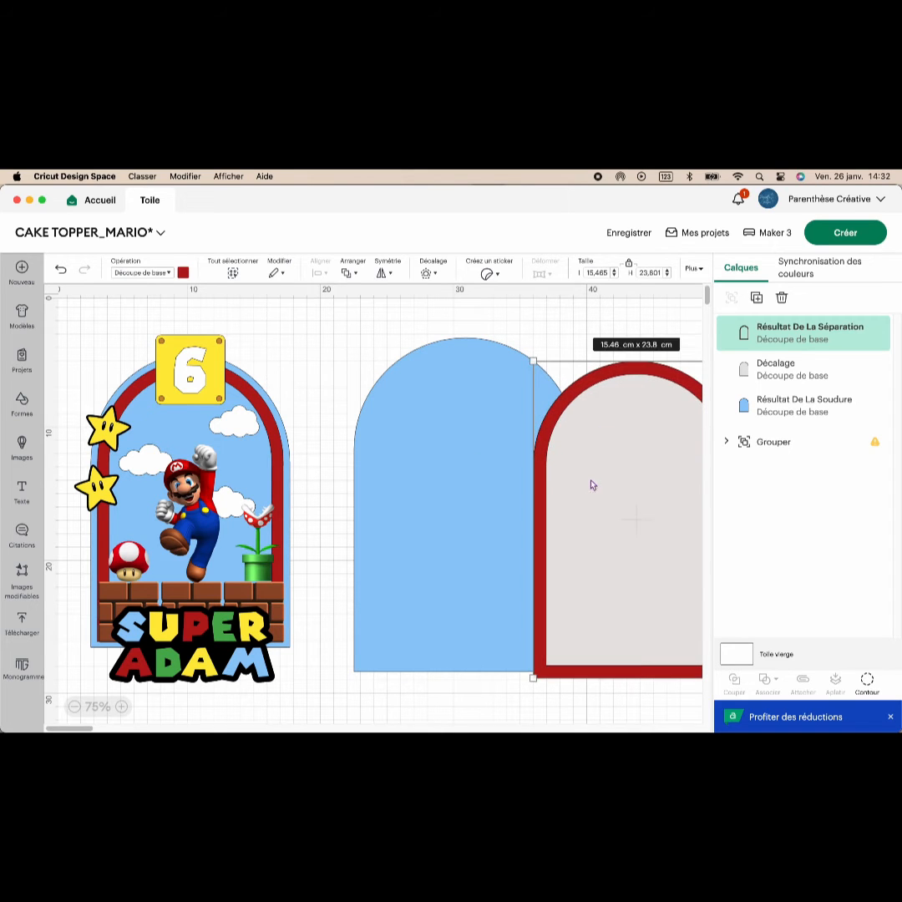
shift+click(642, 456)
drag(643, 456, 468, 442)
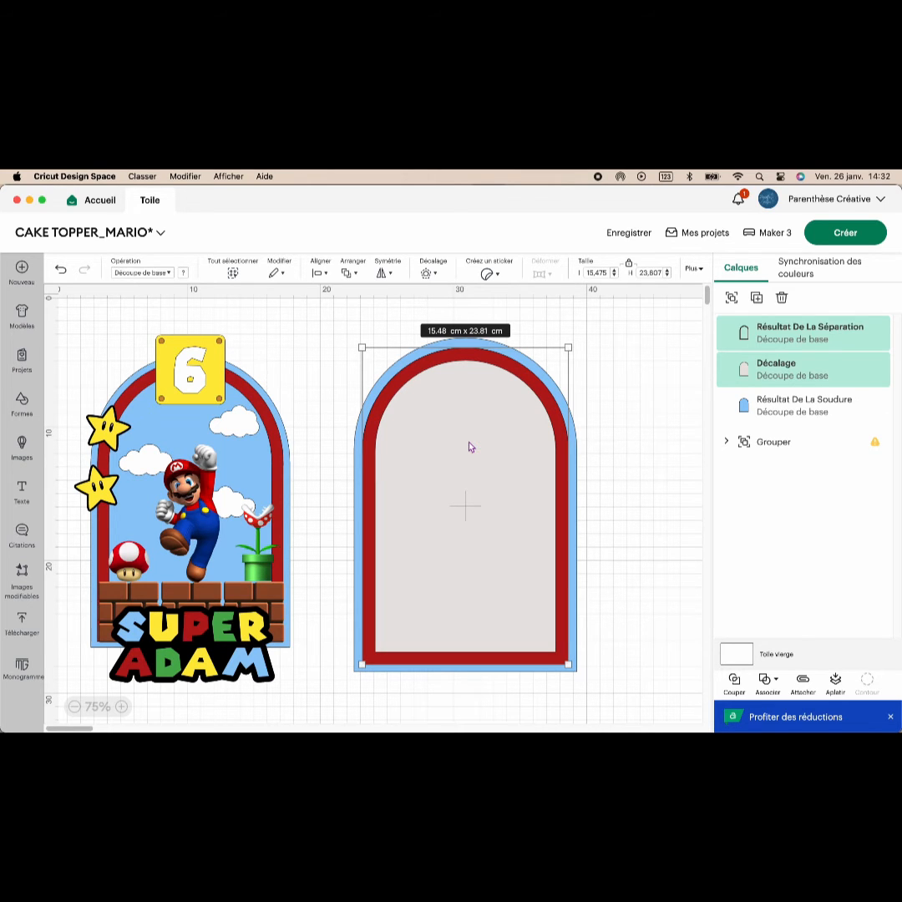
Move the red frame and the grey arch partly off the blue arch, and align their centres with each other.
click(643, 475)
drag(527, 503, 629, 507)
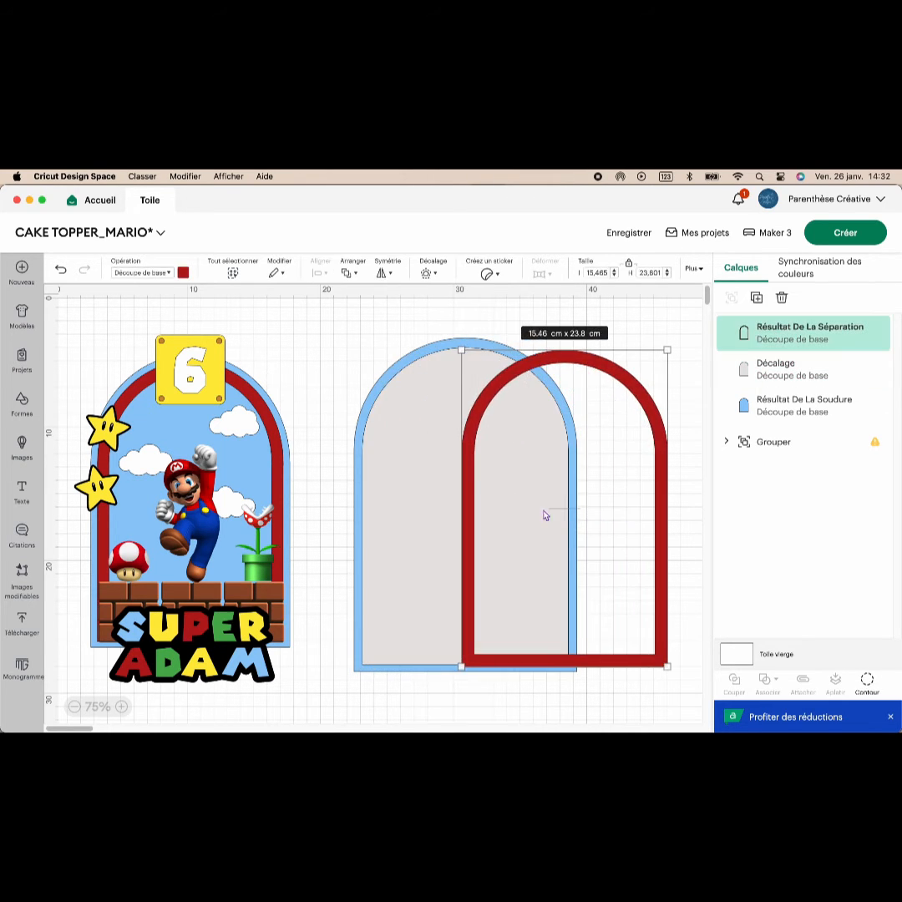
drag(433, 494, 541, 498)
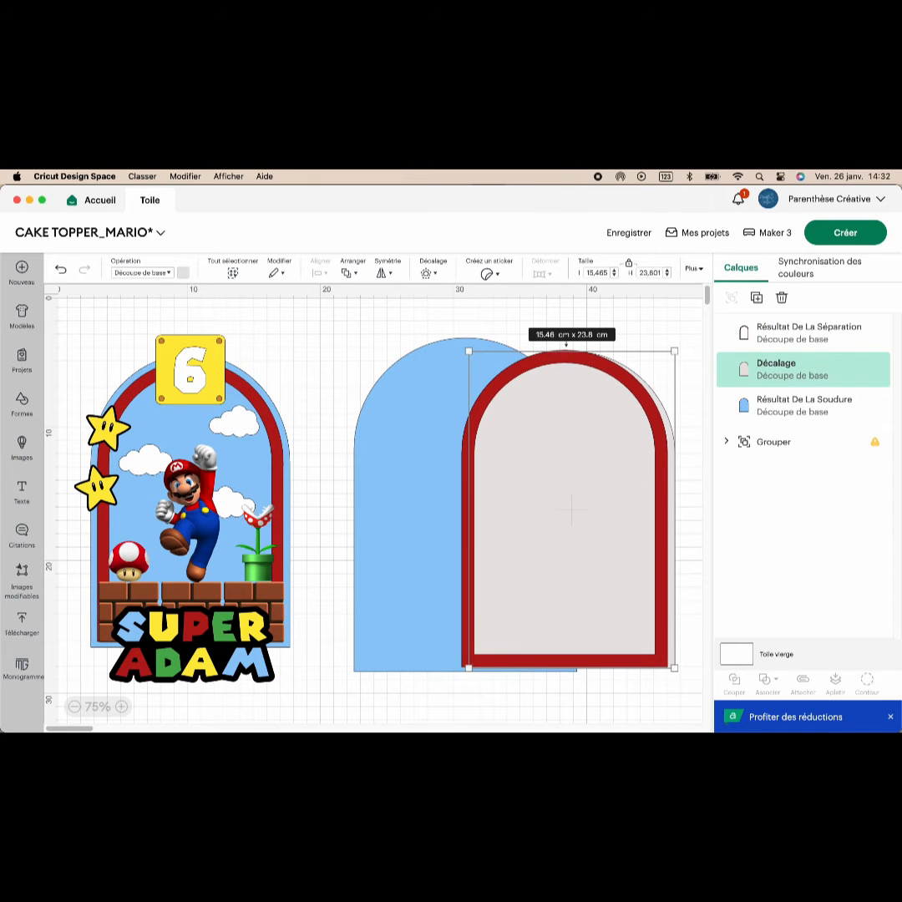
shift+click(596, 349)
click(320, 268)
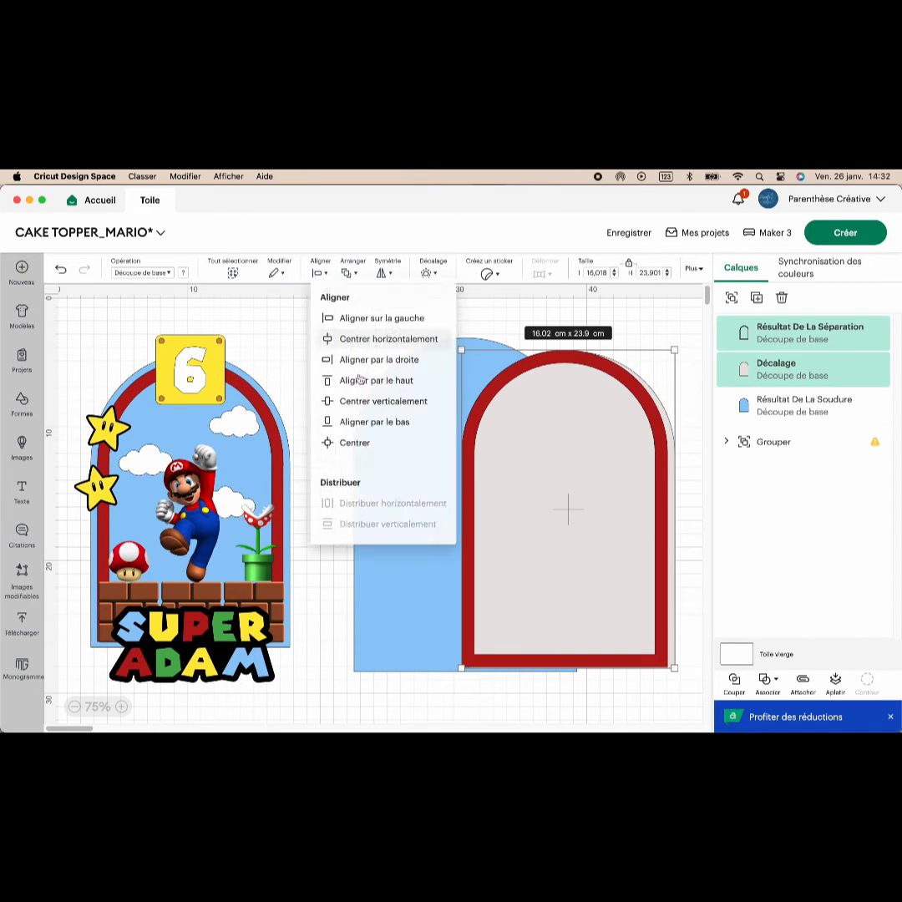
click(367, 445)
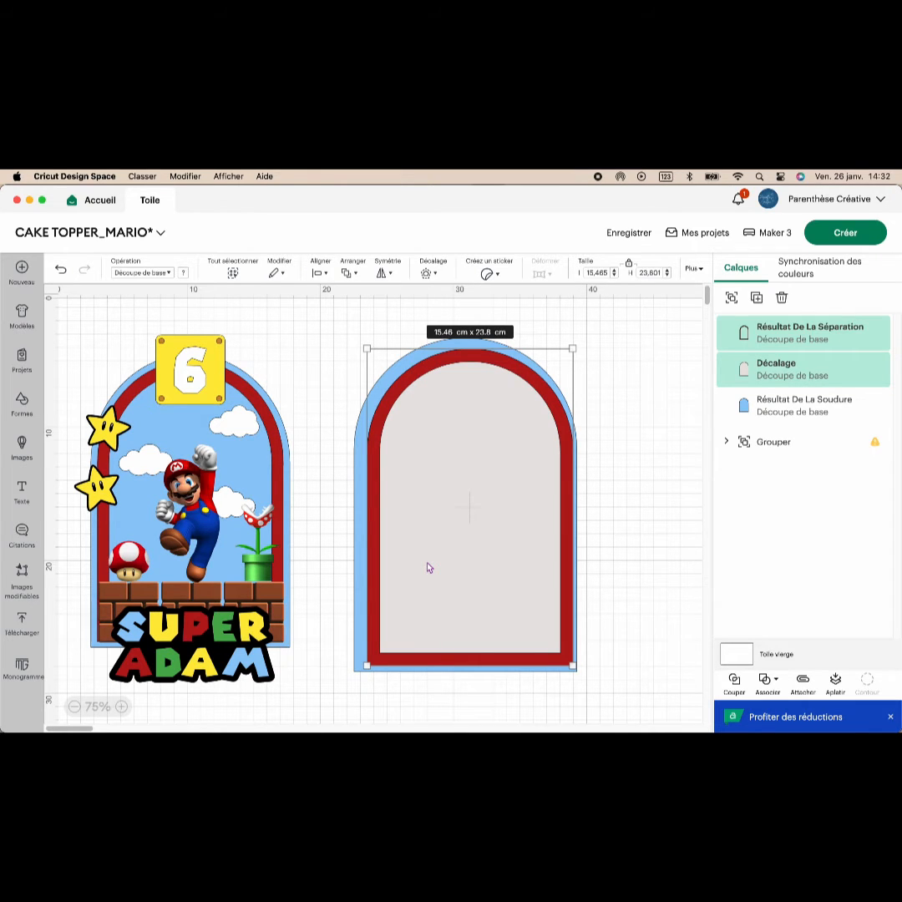
Centre the red frame and grey arch on the blue arch, and move the grey arch's layer beneath the blue arch.
drag(427, 567, 421, 560)
drag(406, 686, 444, 555)
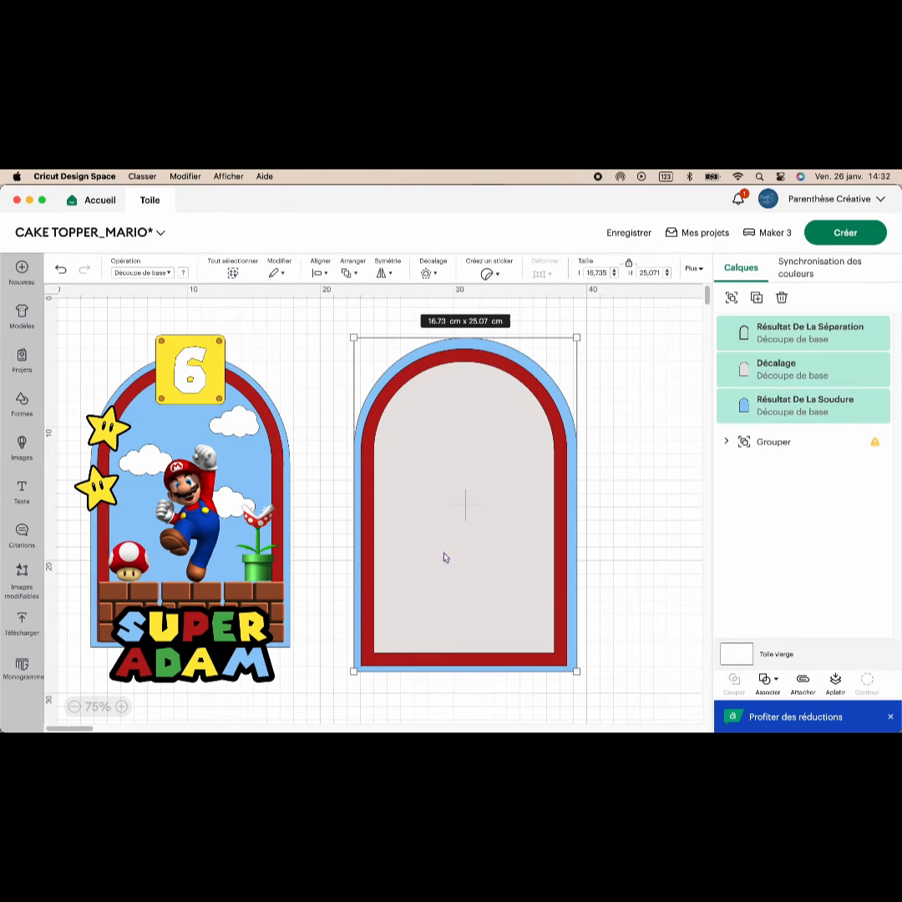
click(320, 272)
click(387, 445)
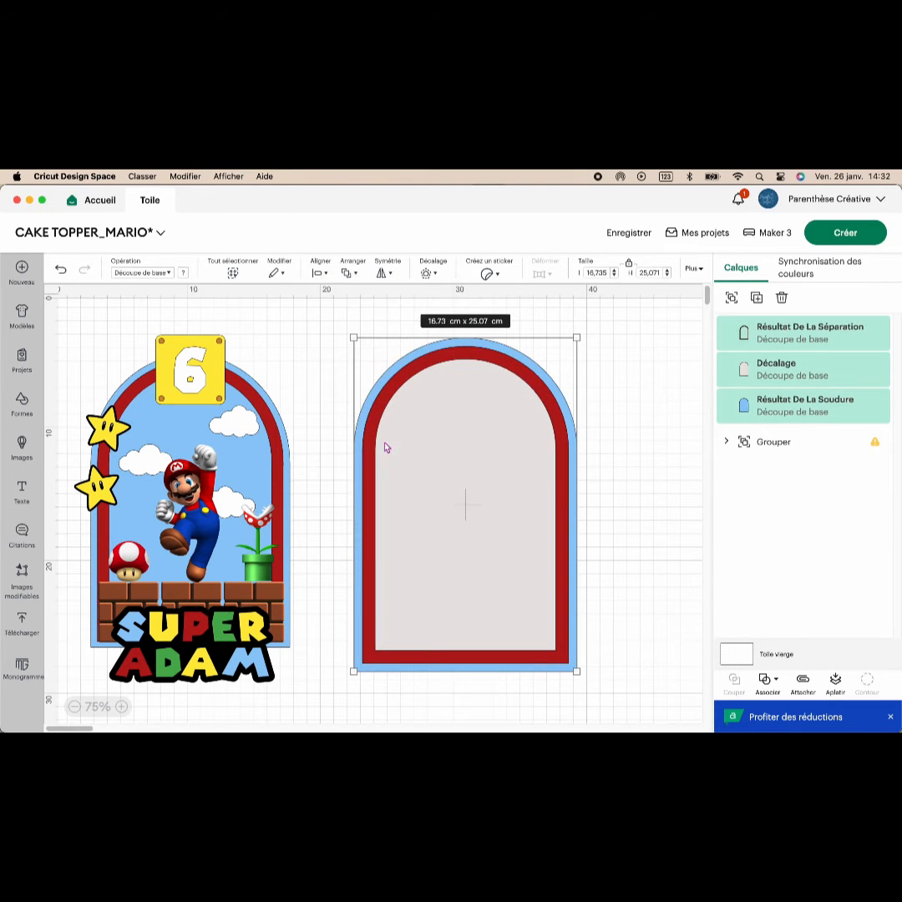
click(626, 394)
drag(737, 363, 744, 398)
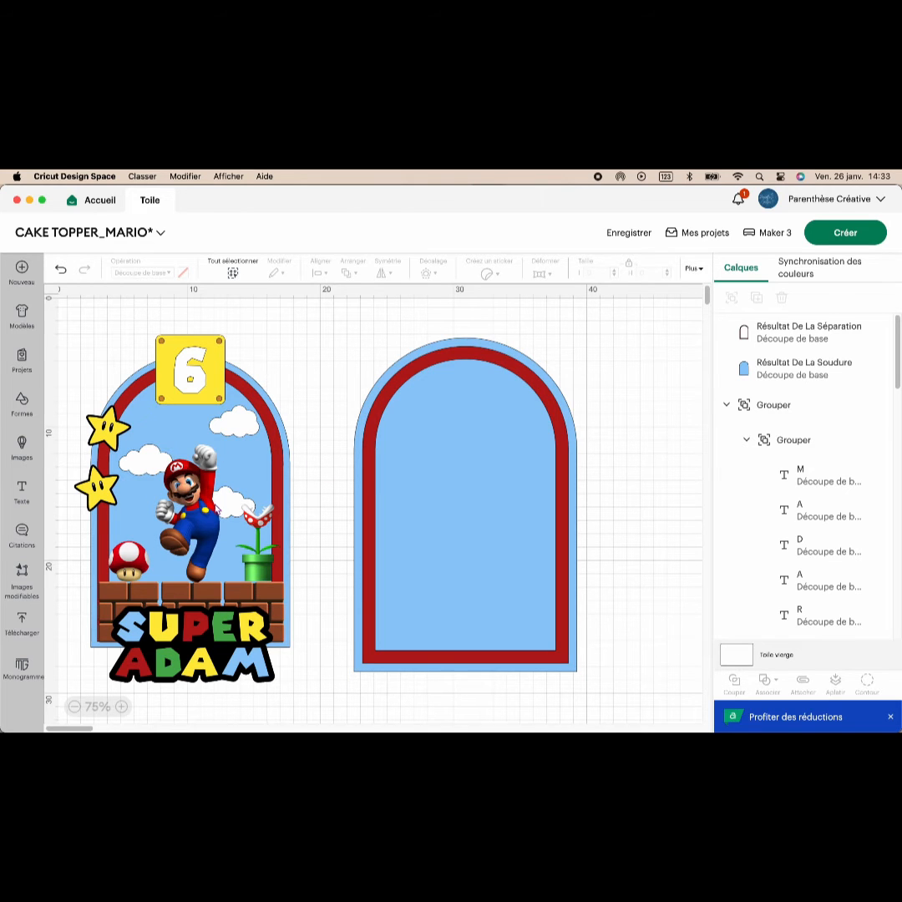
Search the image library for "NUAGE" and restrict the results to free images.
click(22, 445)
click(464, 314)
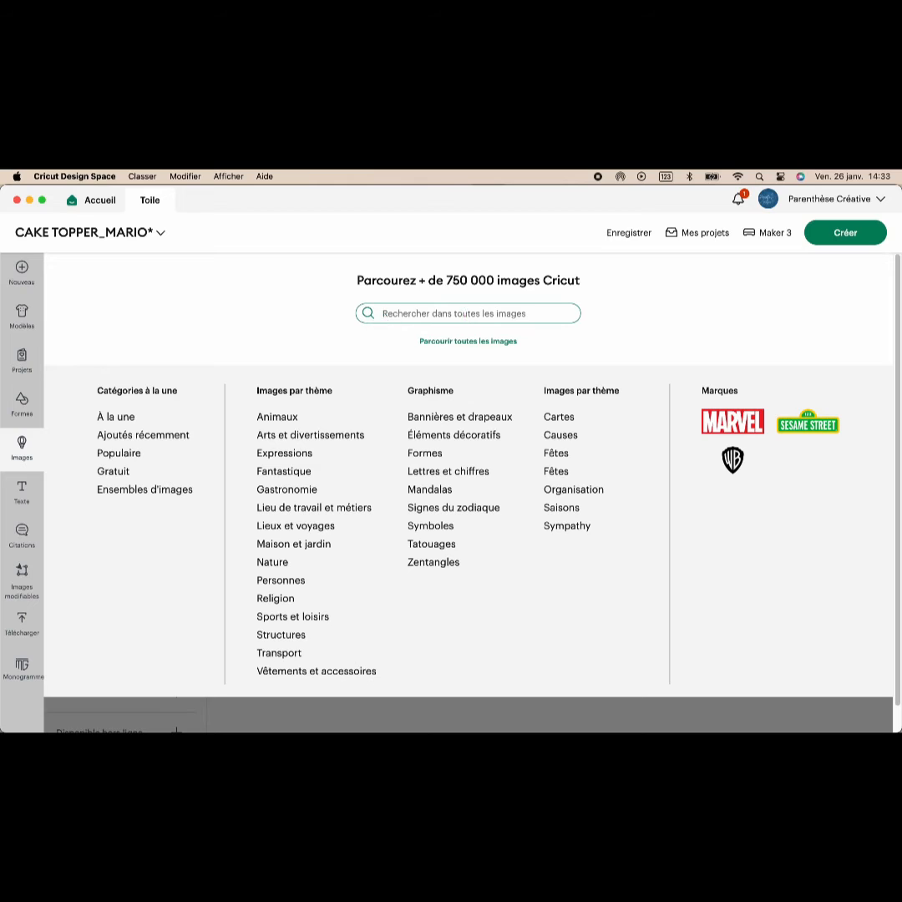
text(NUAGE)
key(Return)
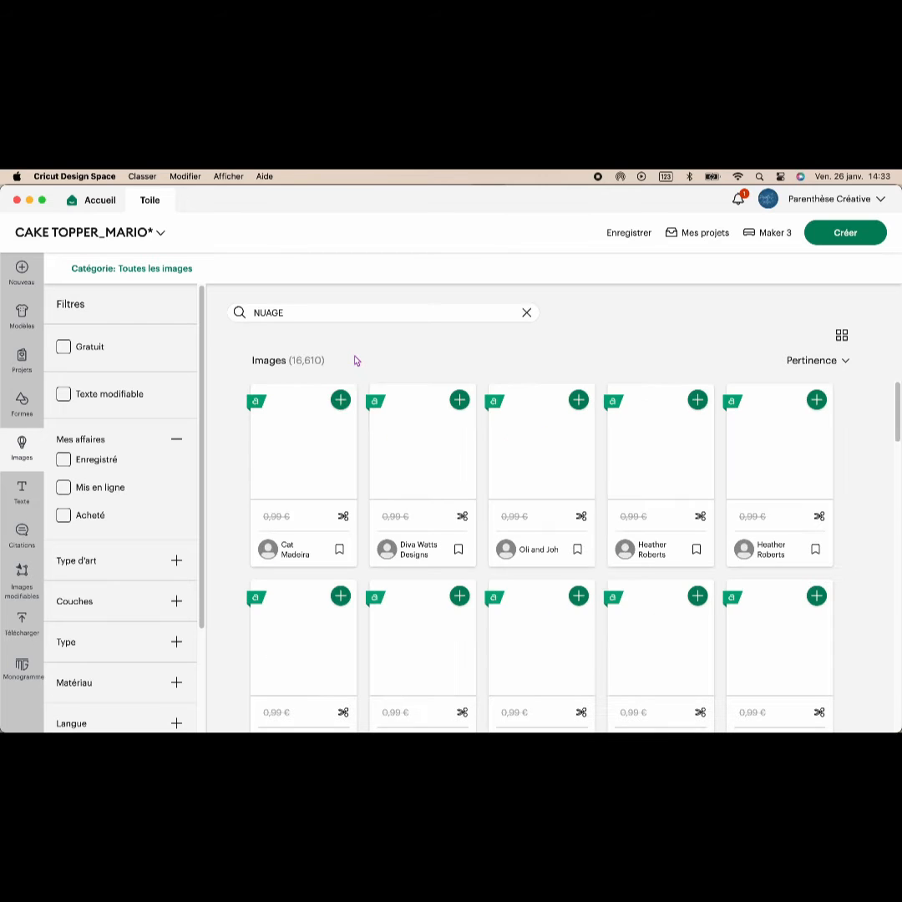
click(70, 351)
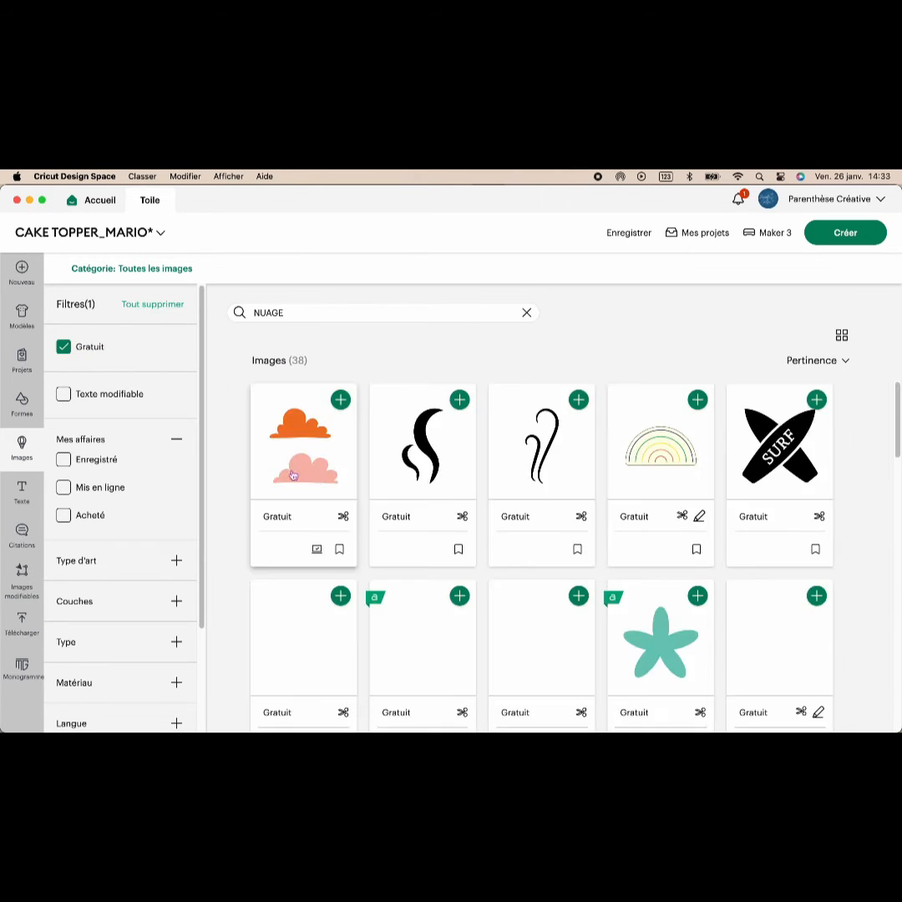
Add the orange and pink Clouds image to the canvas and move it onto the blue arch.
click(317, 476)
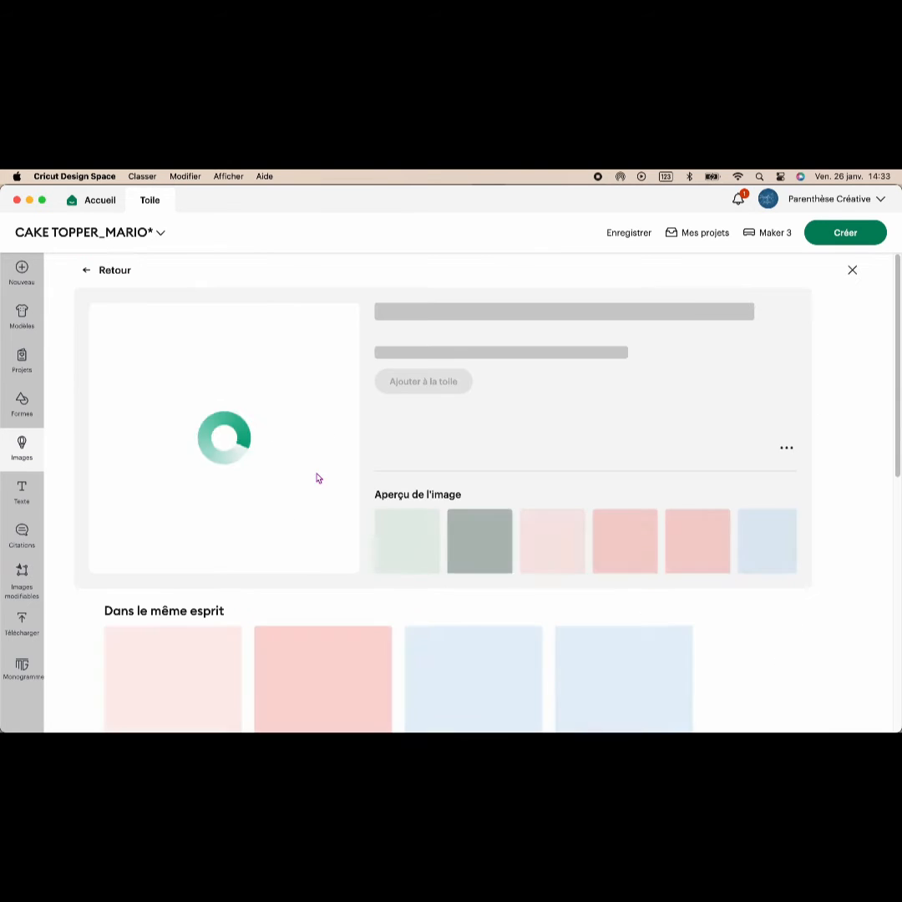
click(415, 389)
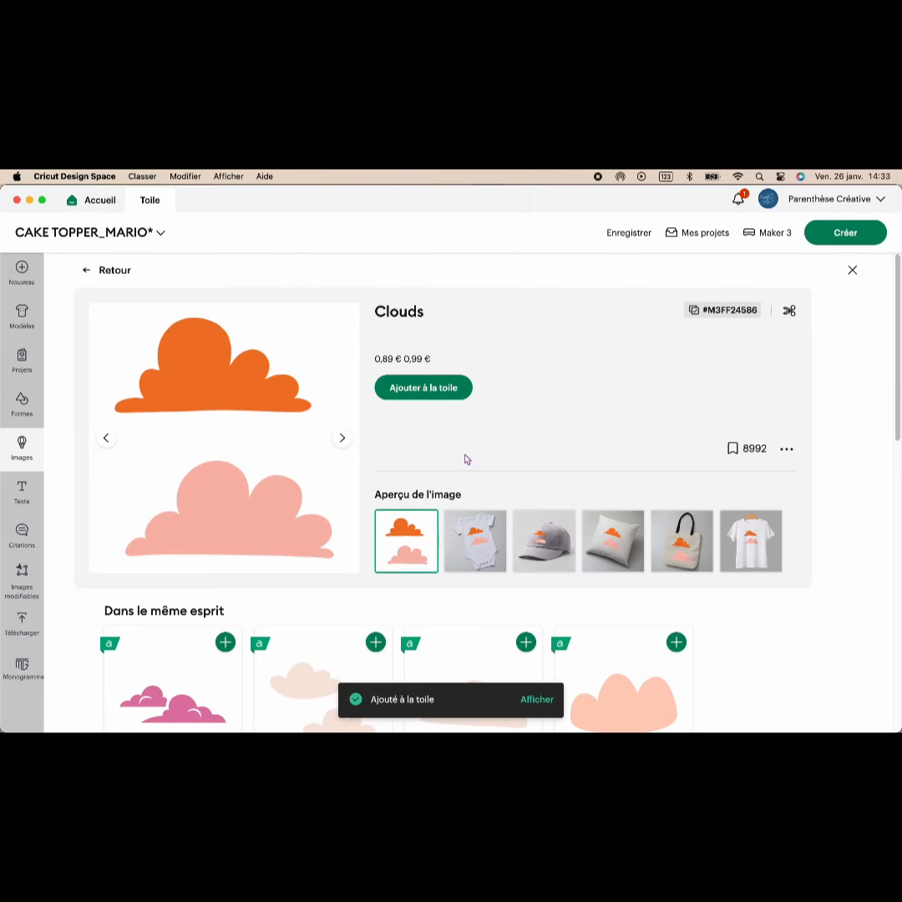
click(526, 702)
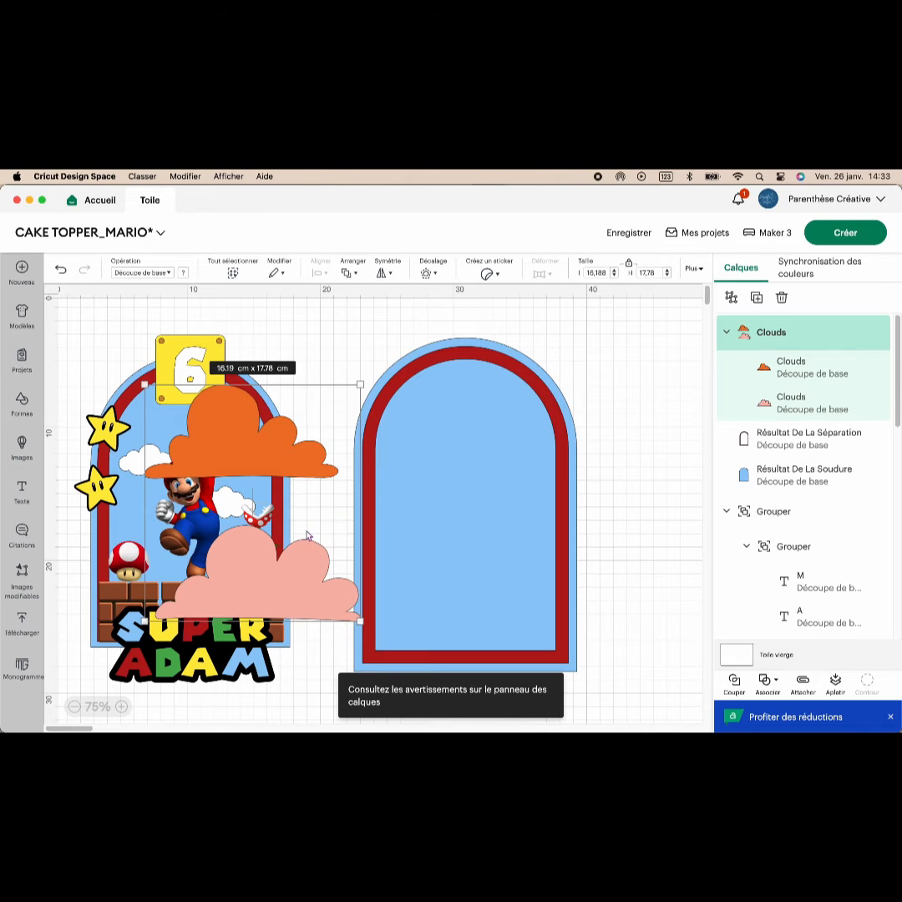
drag(307, 535, 531, 543)
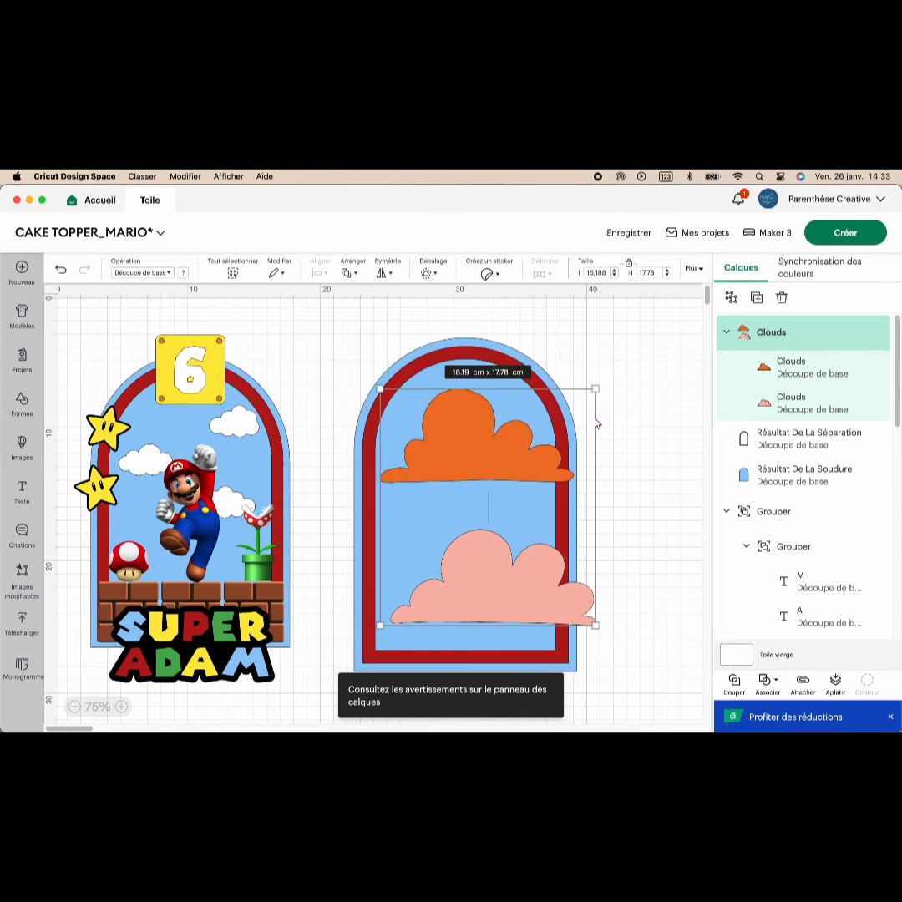
Ungroup the Clouds image and recolour both the orange and the pink cloud white.
click(731, 297)
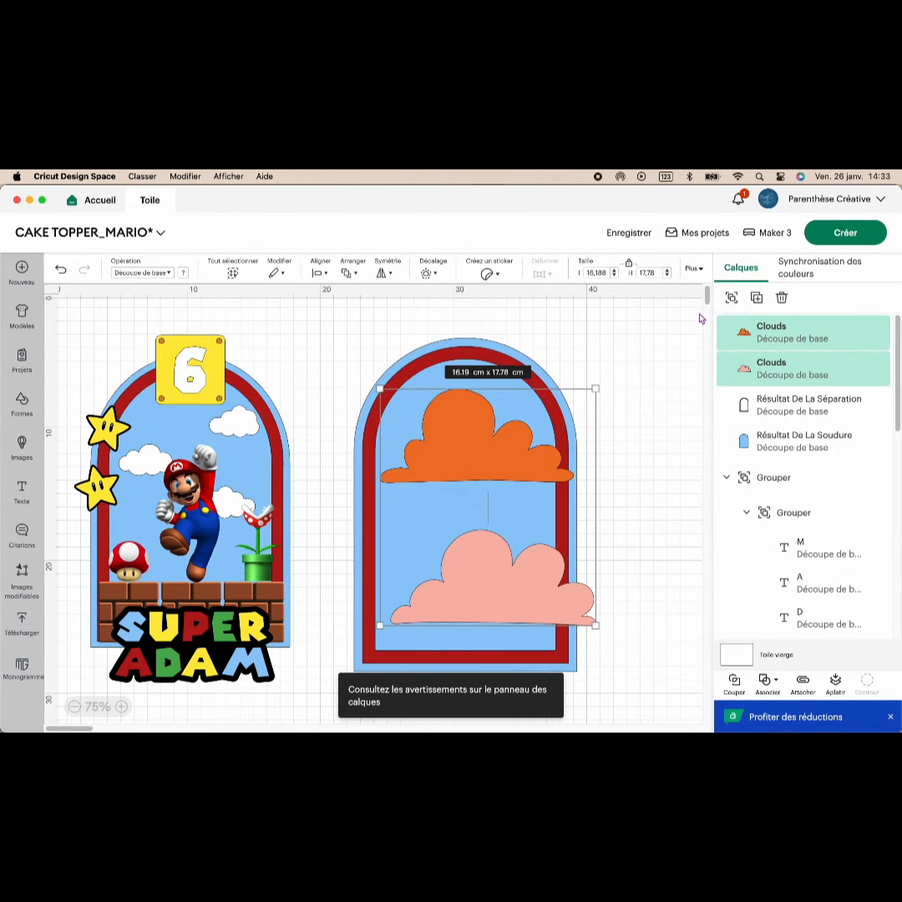
click(700, 318)
click(487, 419)
click(183, 273)
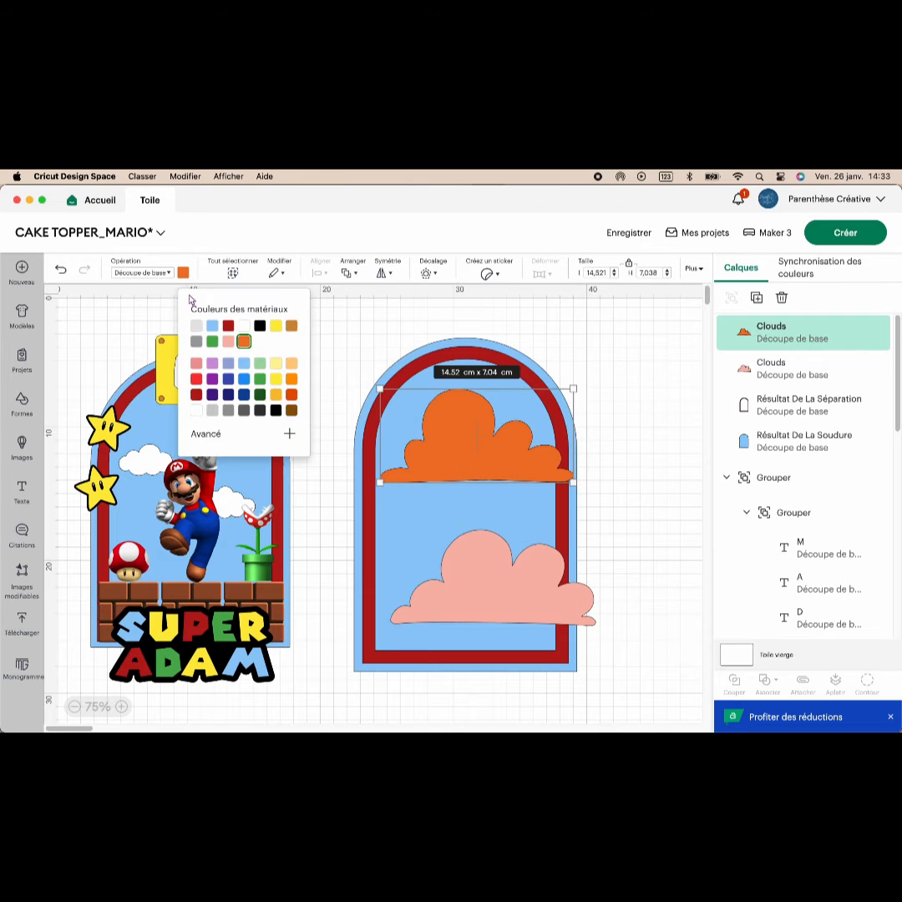
click(242, 322)
click(487, 631)
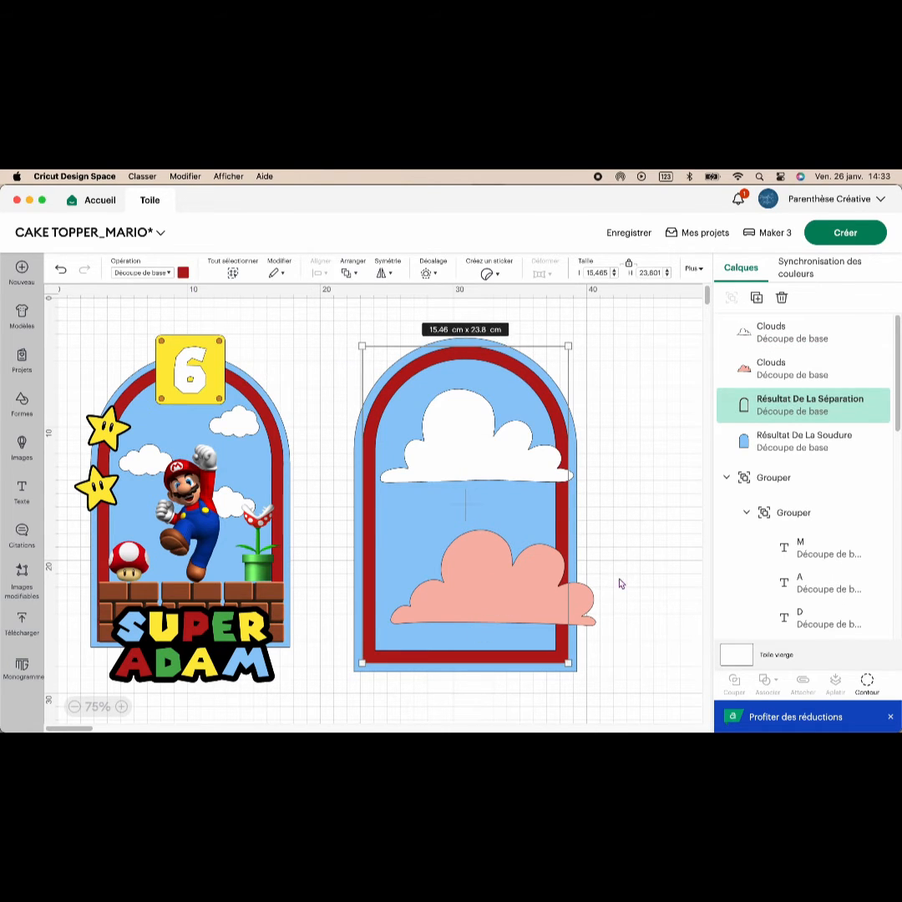
click(568, 567)
click(183, 273)
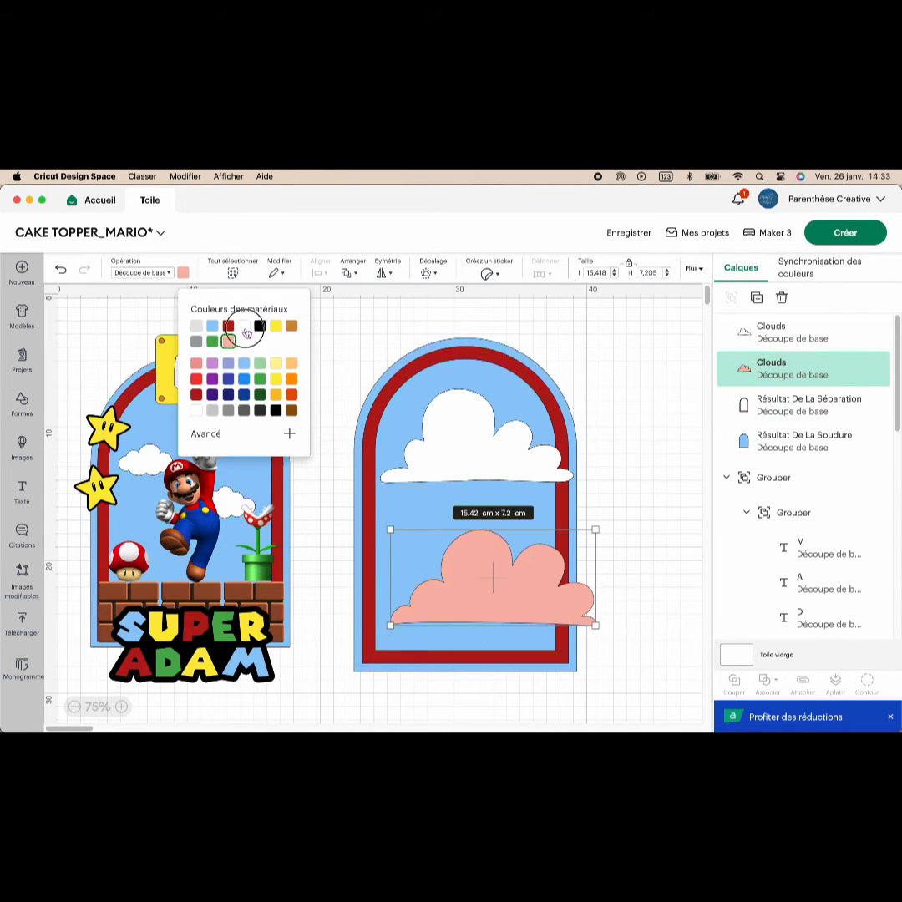
click(244, 326)
Shrink the clouds to about 7.09 × 3.44 cm and 4.74 × 2.22 cm, placing them at the blue arch's upper right and left side.
click(480, 428)
drag(575, 388, 485, 461)
drag(423, 472, 513, 440)
drag(526, 564, 488, 504)
drag(551, 478, 409, 484)
drag(511, 422, 501, 401)
drag(428, 484, 430, 478)
Duplicate the upper-right cloud, place the copy lower in the arch, and flip it horizontally.
click(519, 410)
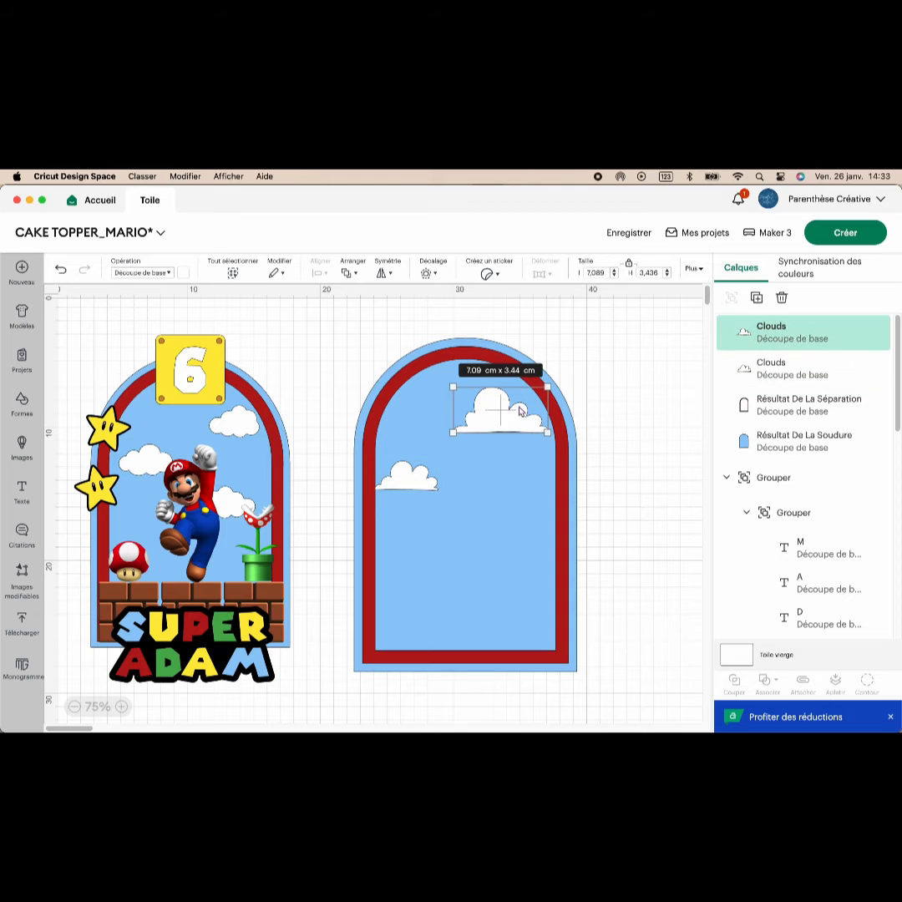
click(757, 298)
drag(130, 355, 503, 551)
click(398, 278)
click(425, 299)
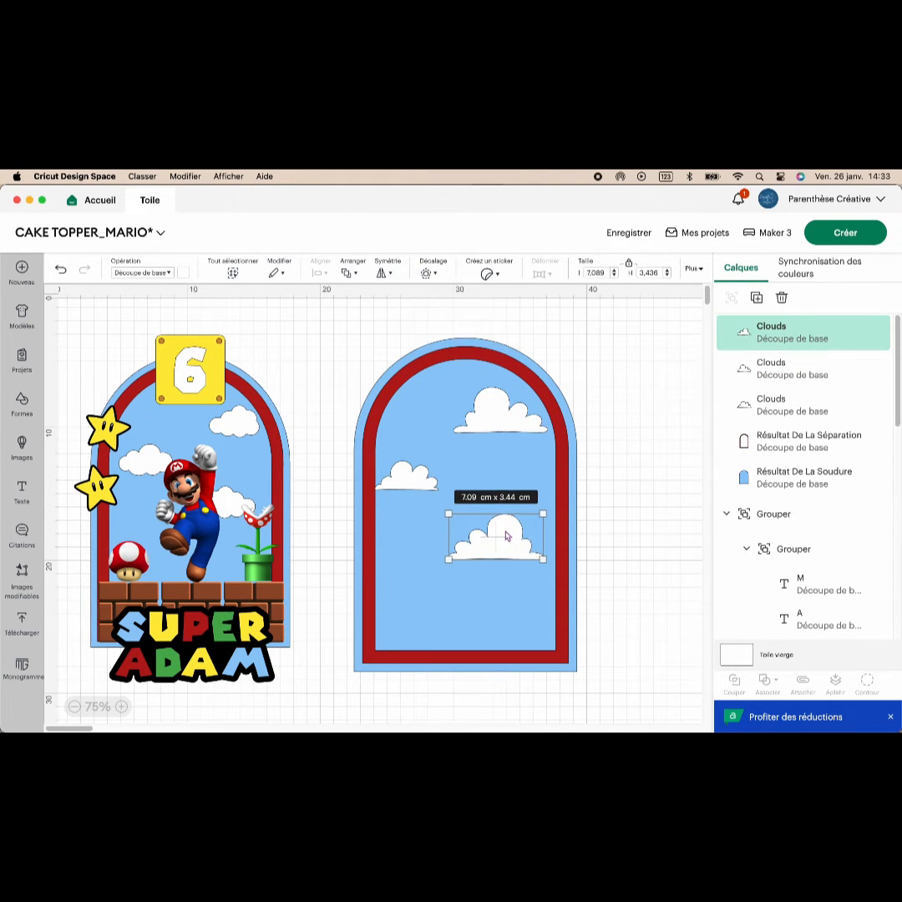
Enlarge the left cloud to about 6.55 × 3.06 cm and adjust the three clouds' positions, letting the outer ones overlap the red frame.
click(407, 476)
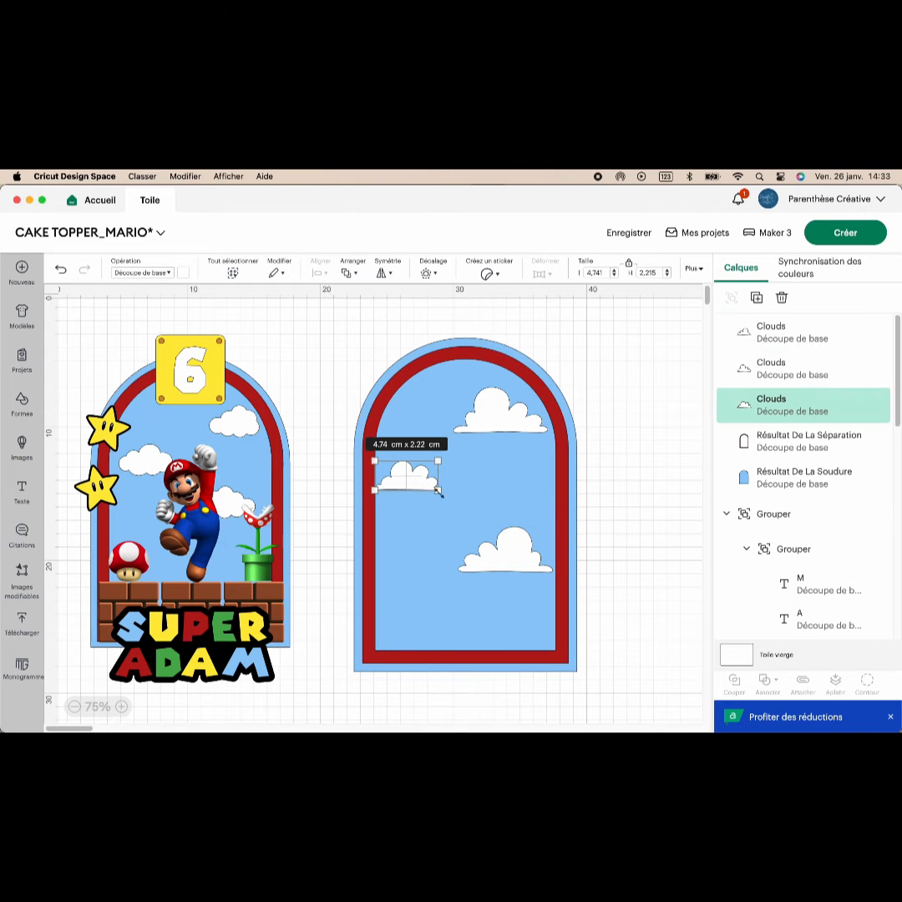
drag(437, 490, 413, 500)
drag(488, 413, 494, 417)
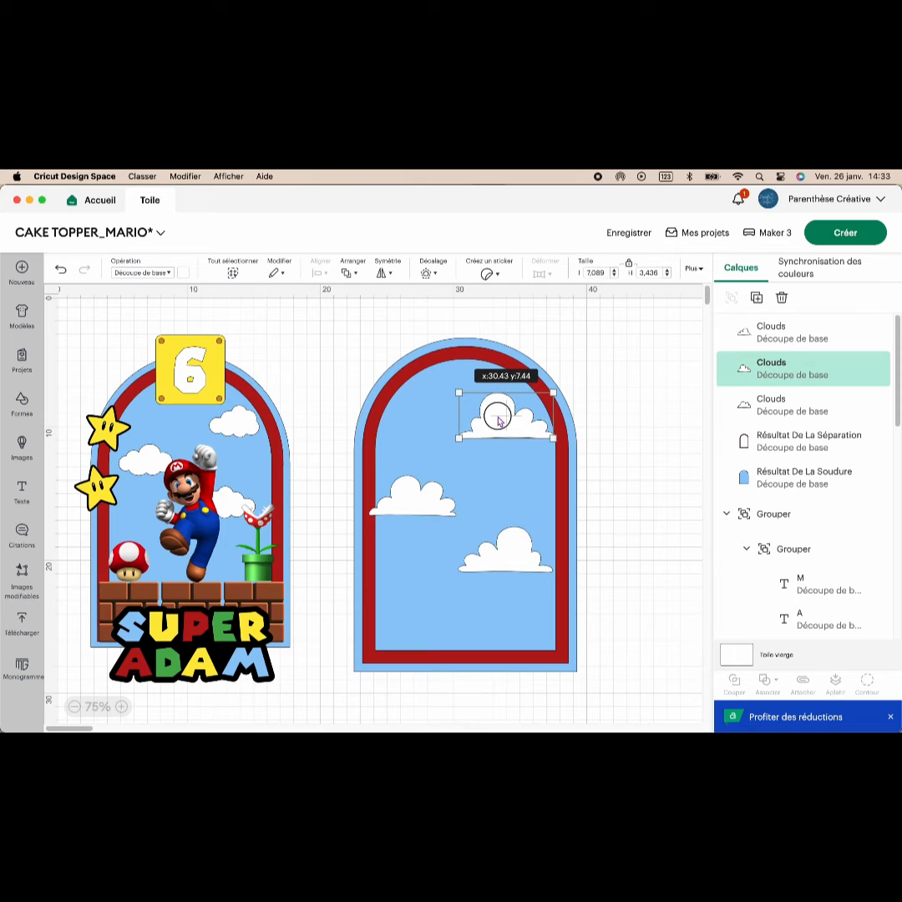
drag(504, 564, 511, 570)
drag(426, 500, 423, 500)
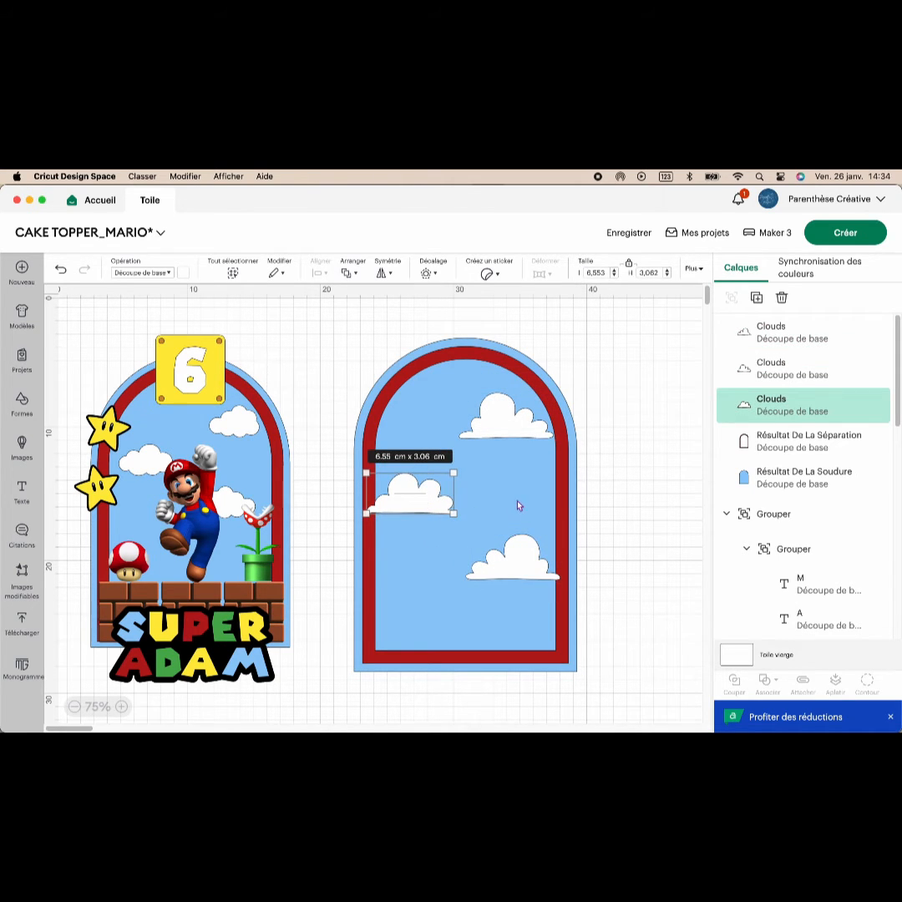
Bring the red frame to the front so it covers the edges of the clouds.
click(526, 373)
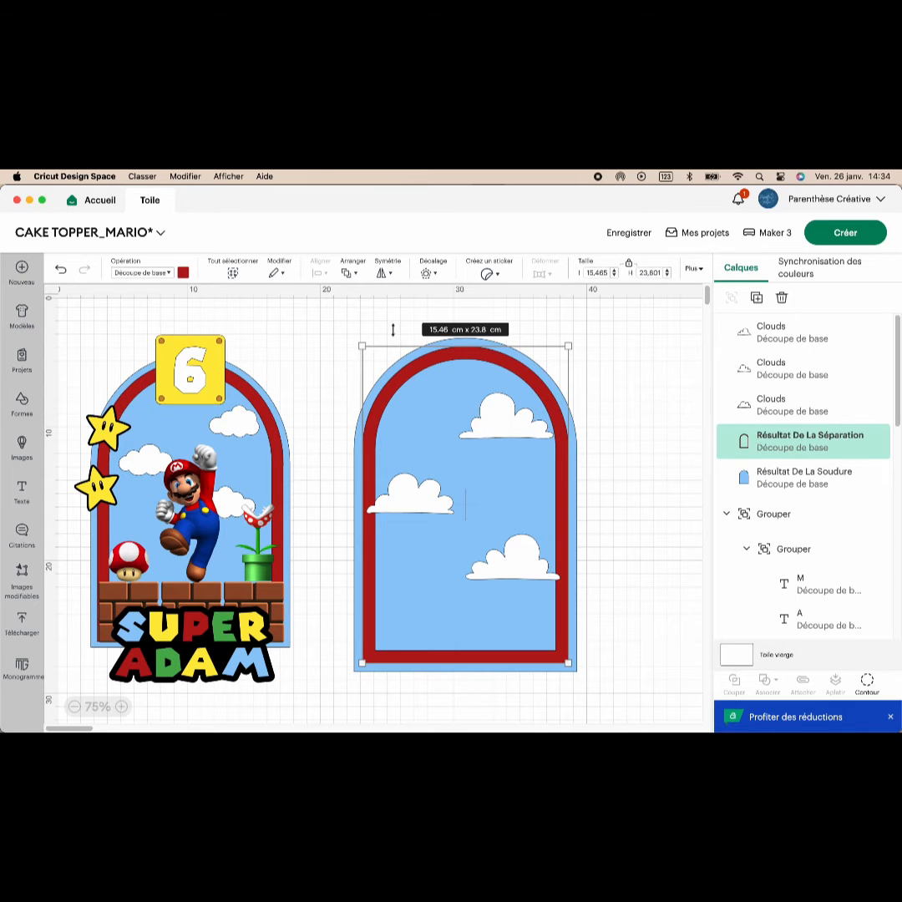
click(350, 274)
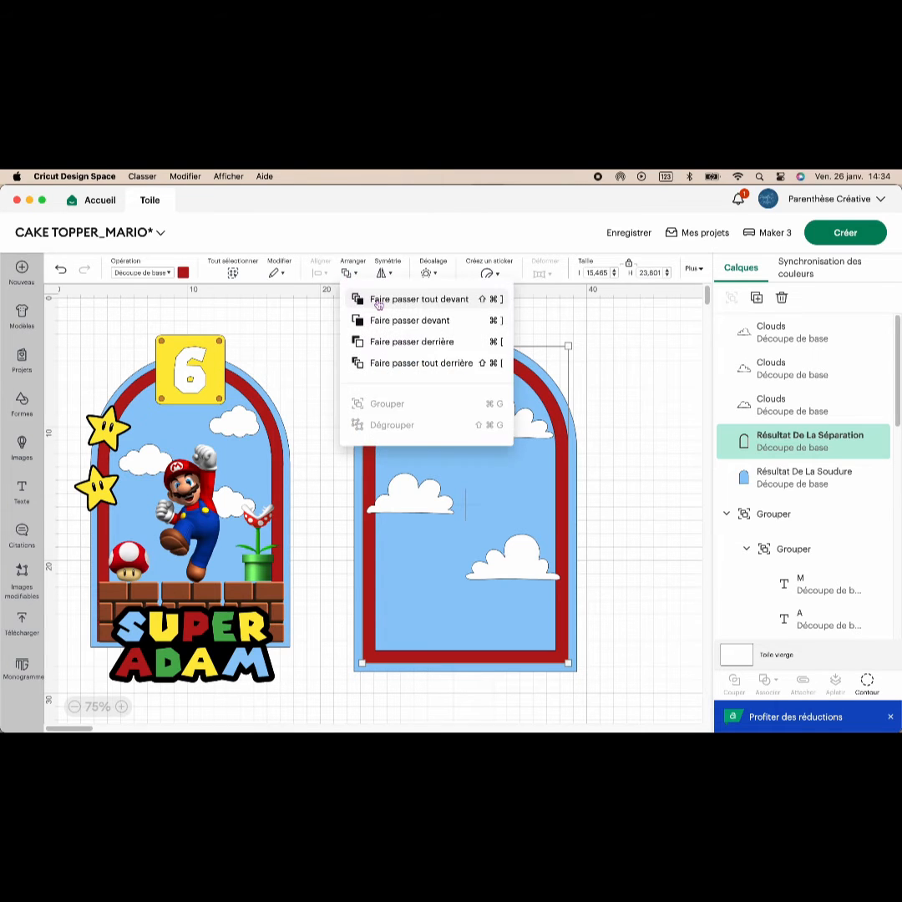
click(377, 300)
click(621, 385)
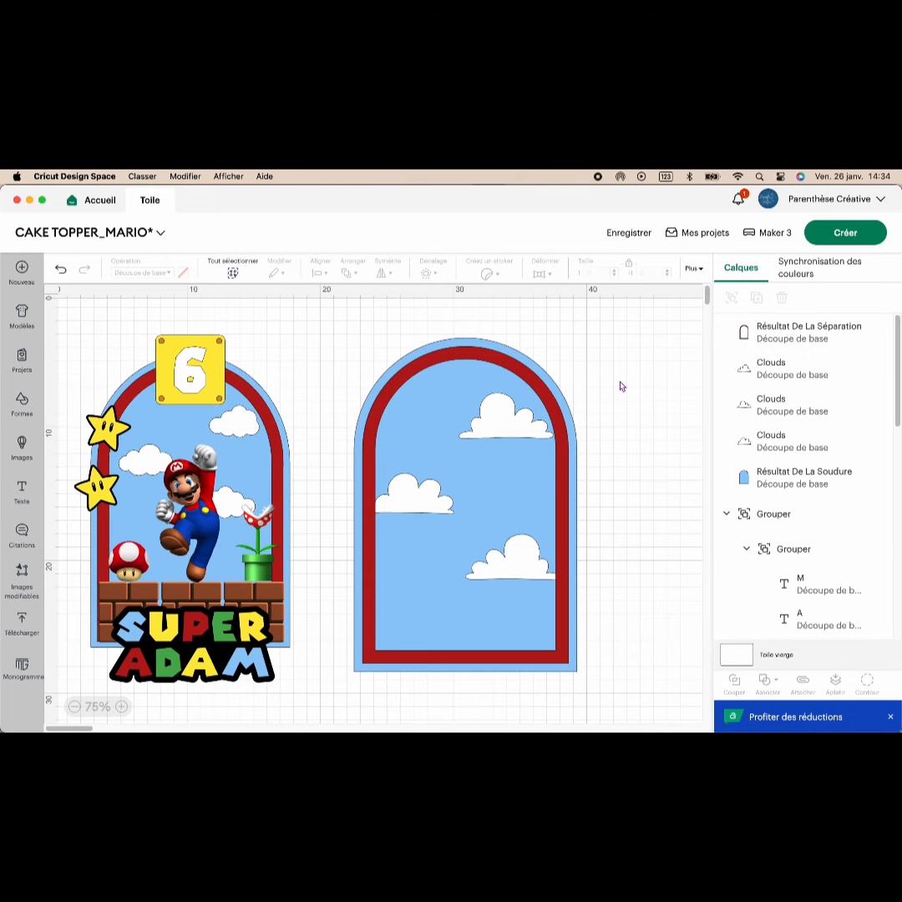
Add the uploaded Mario, yellow star and long brick wall images to the canvas.
click(21, 622)
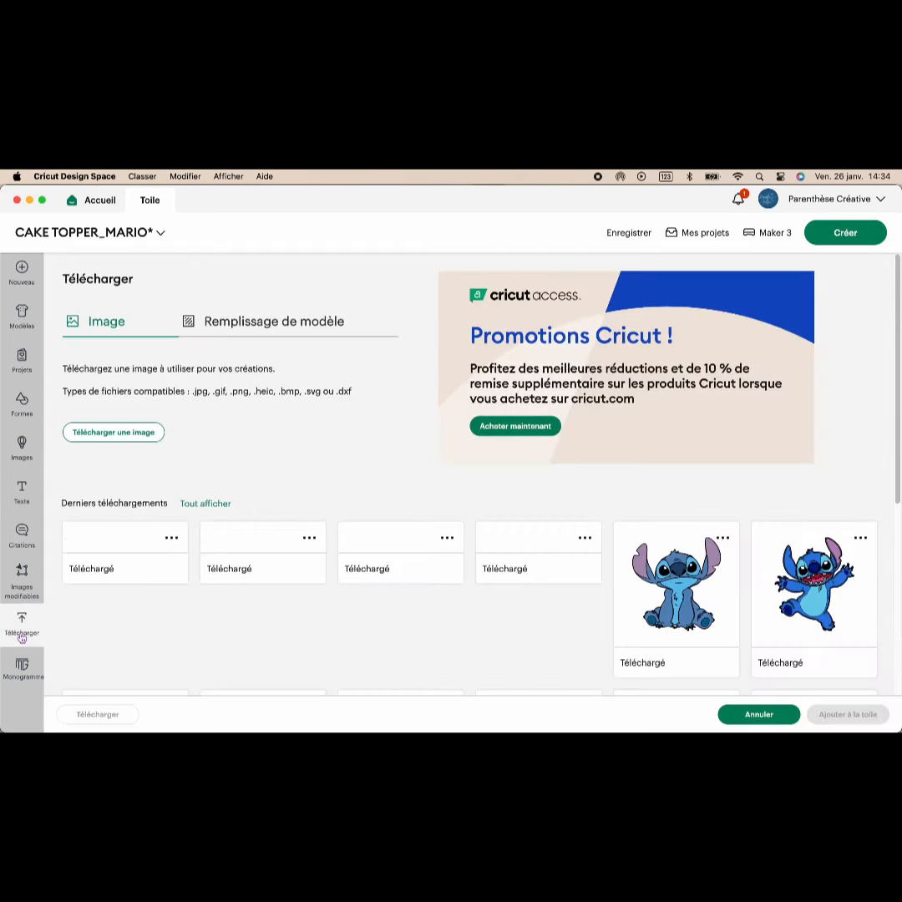
scroll(159, 516, down, 1)
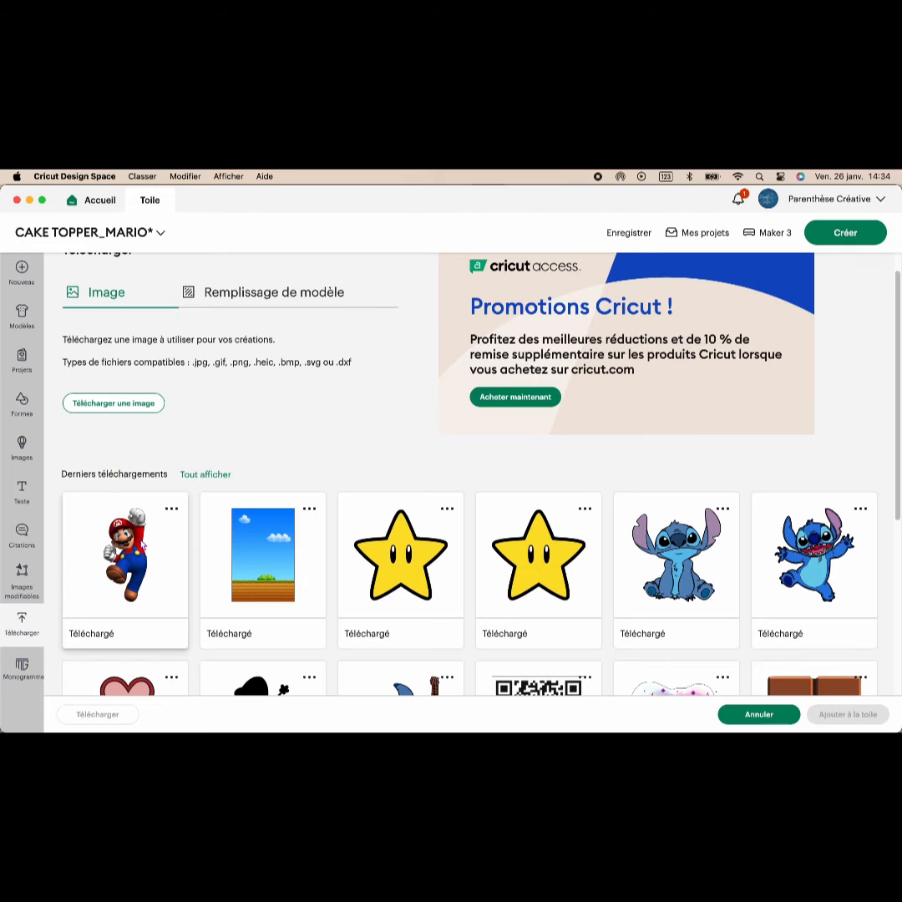
click(137, 547)
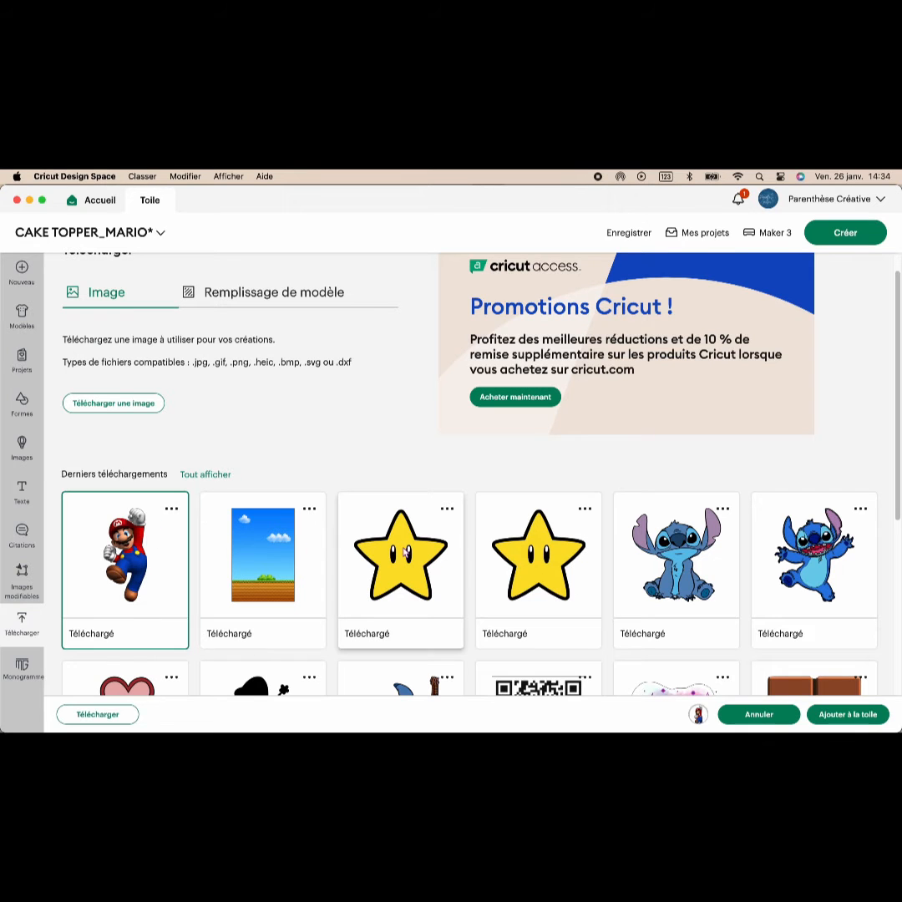
click(404, 553)
scroll(405, 552, down, 6)
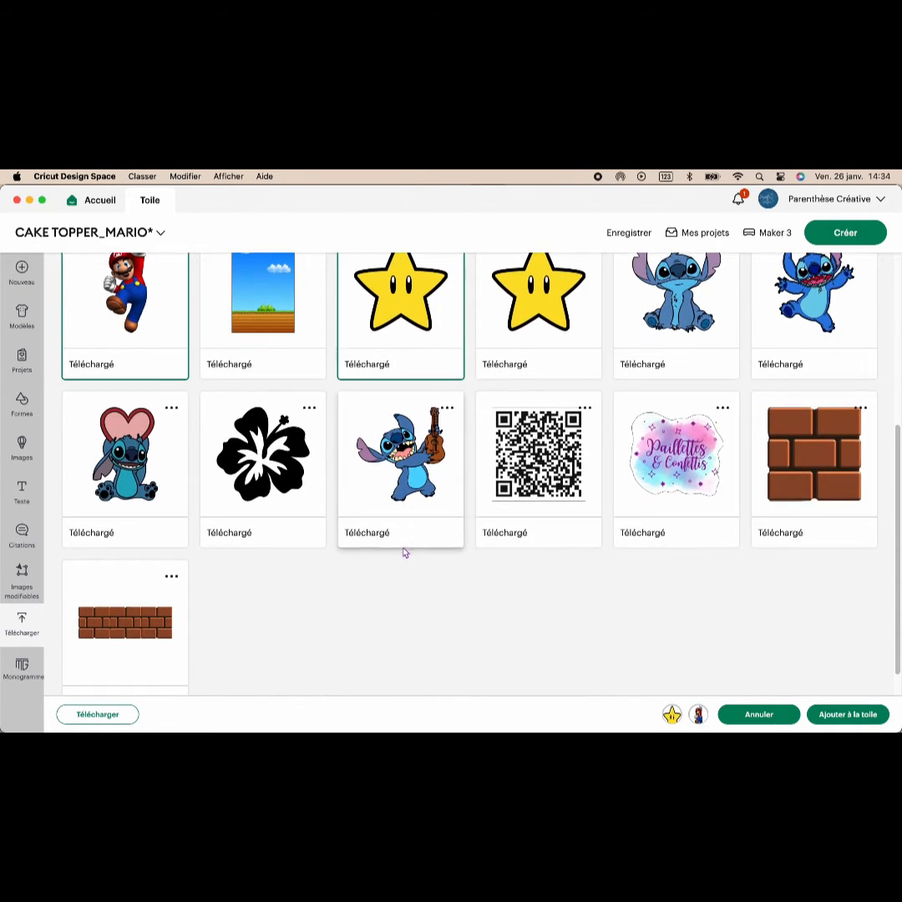
click(172, 589)
scroll(286, 582, down, 1)
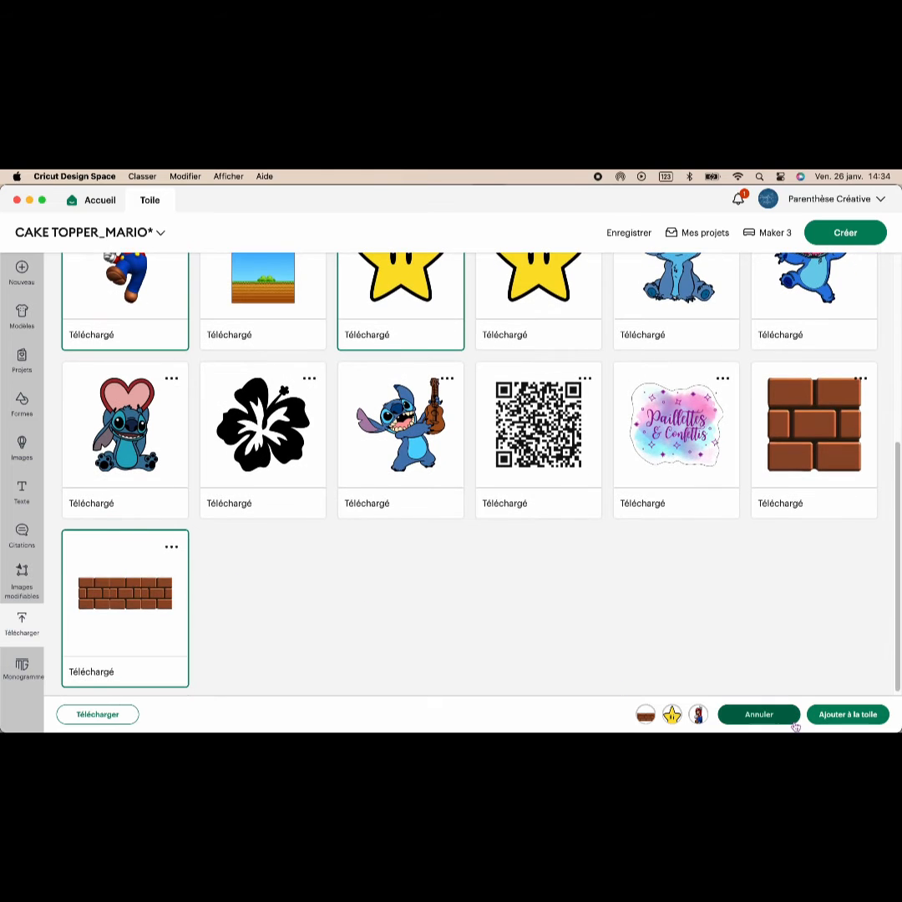
click(814, 715)
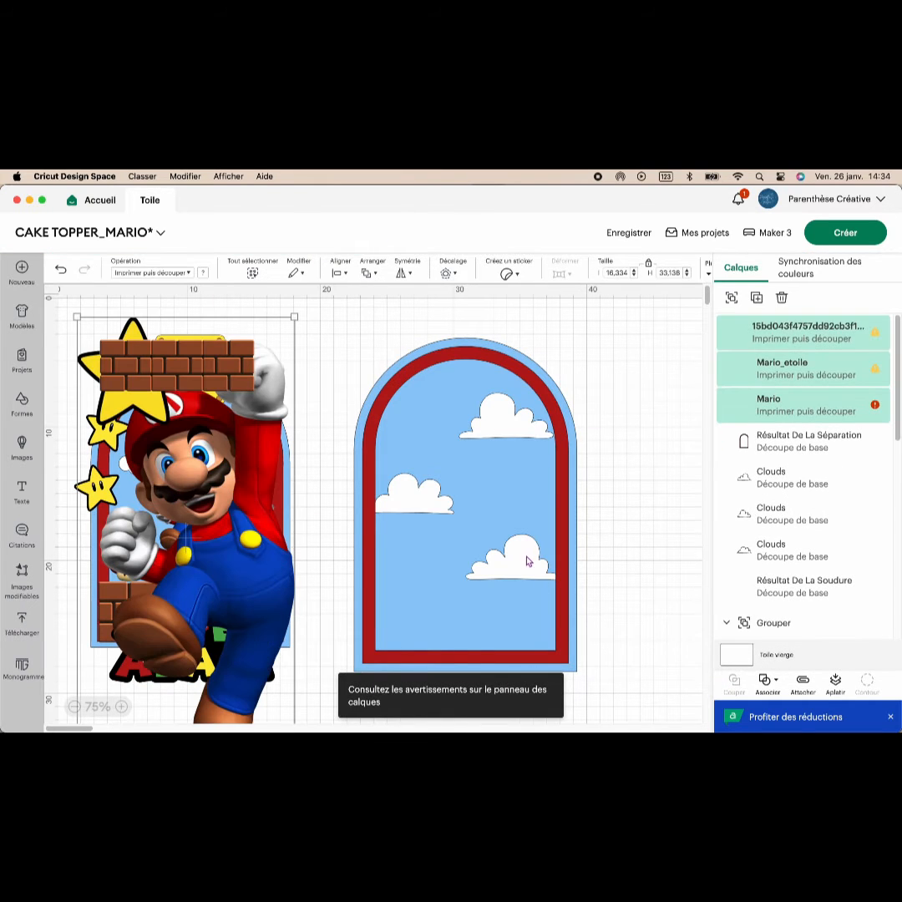
Scale the Mario, star and brick wall images together to about 7.9 × 16.03 cm and move them to the right of the arch.
drag(270, 366, 428, 369)
drag(452, 320, 338, 539)
drag(296, 620, 636, 434)
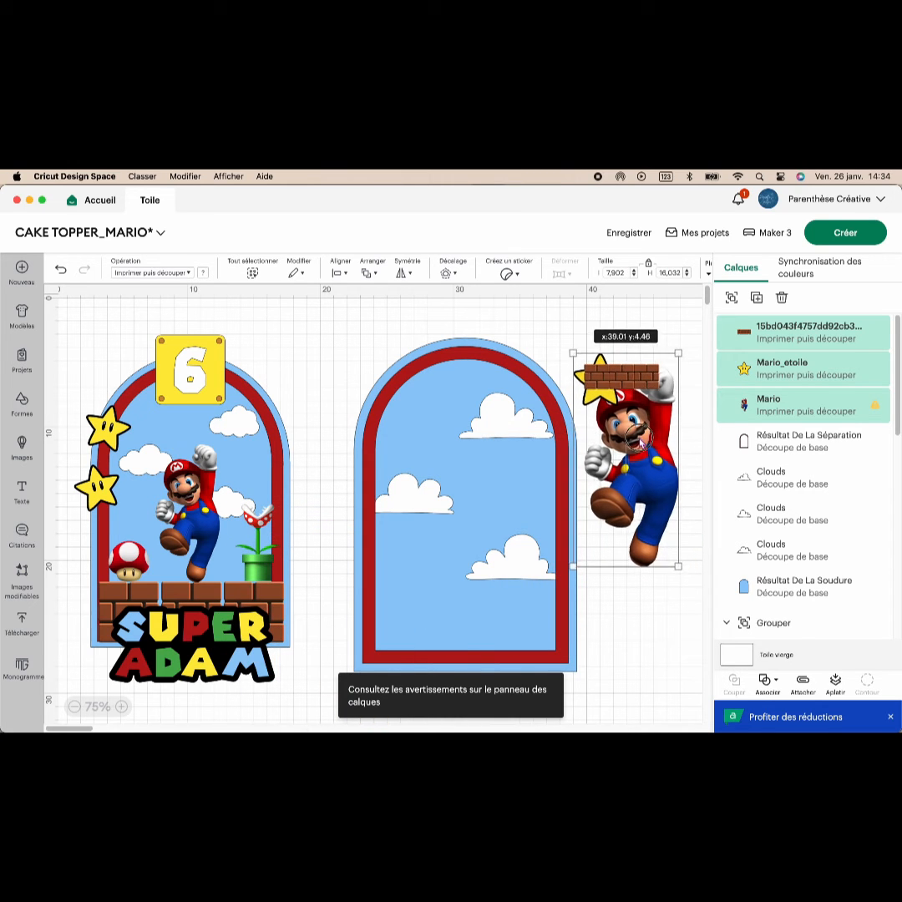
Add the red mushroom and the piranha plant from the full list of uploaded images to the canvas.
click(22, 622)
click(225, 508)
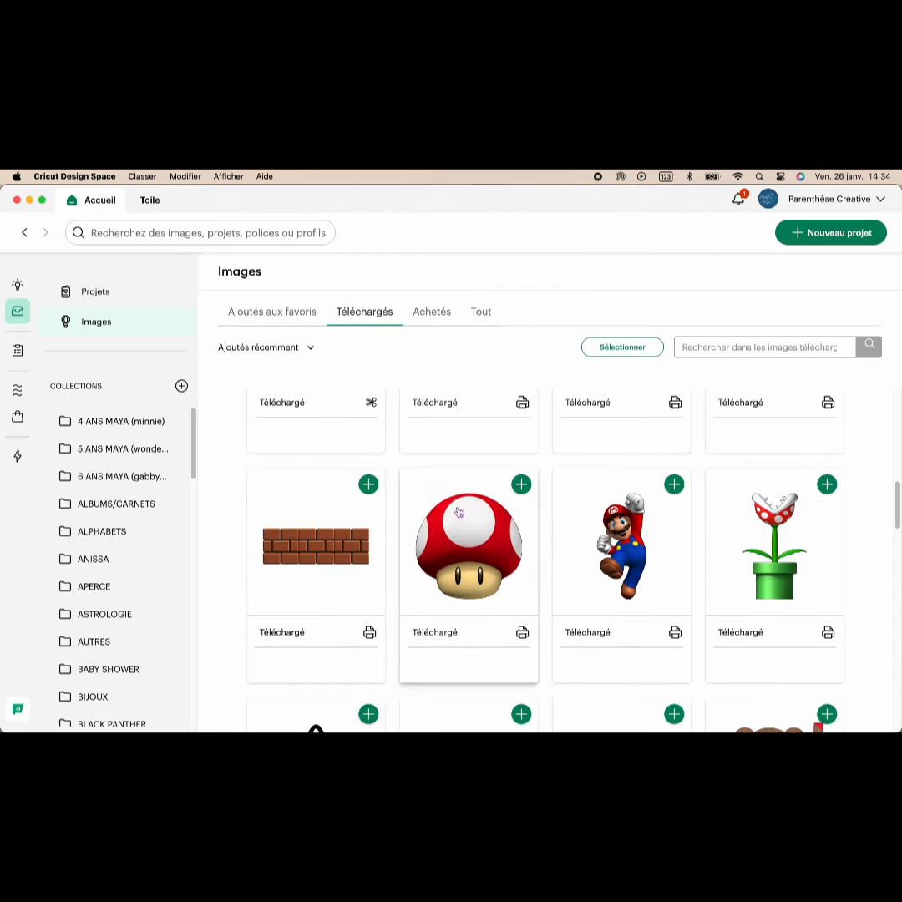
scroll(461, 510, down, 1)
click(485, 501)
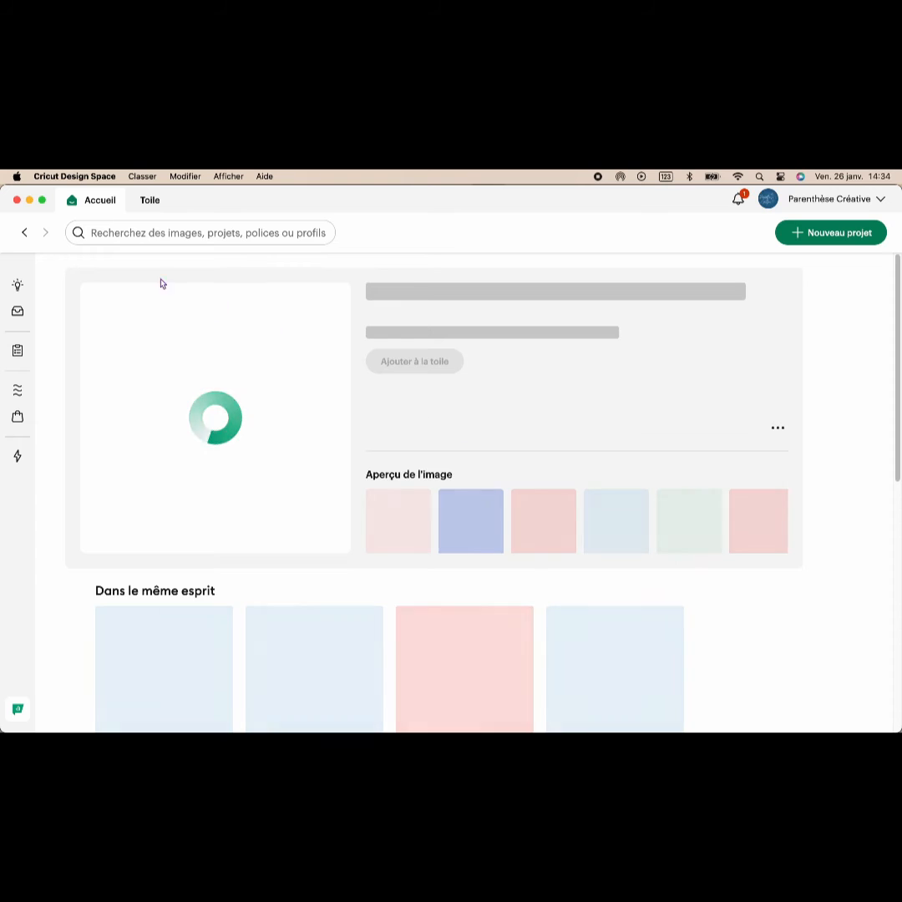
click(24, 232)
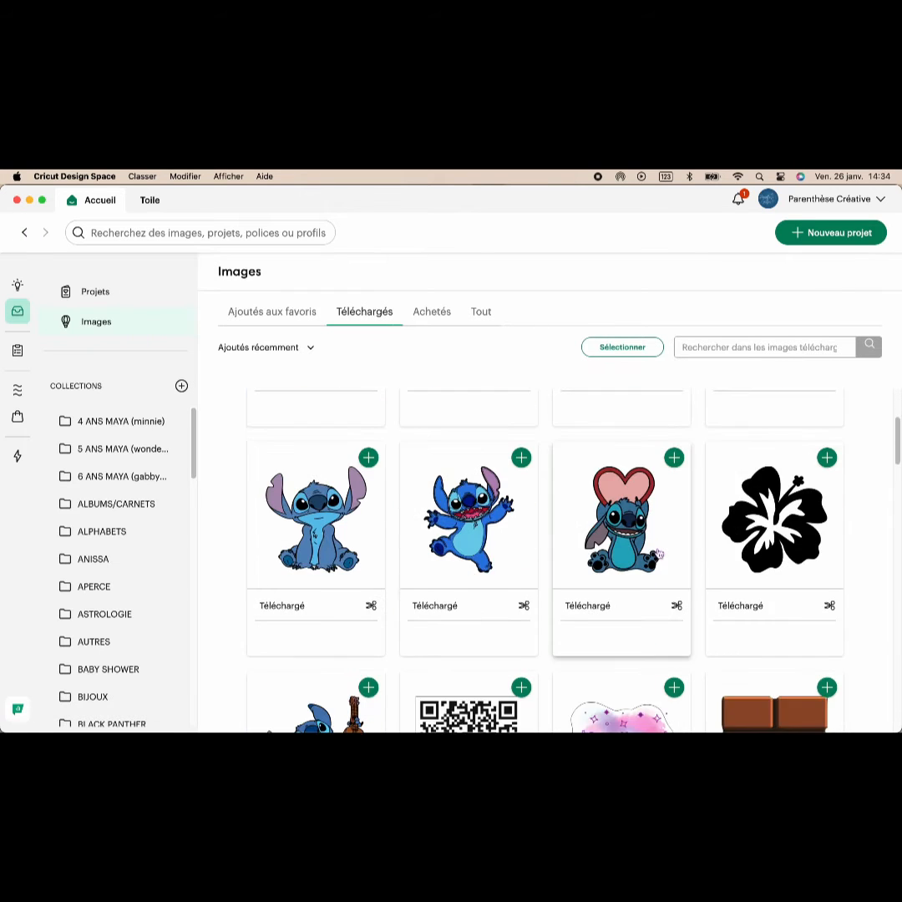
scroll(594, 532, down, 6)
click(520, 426)
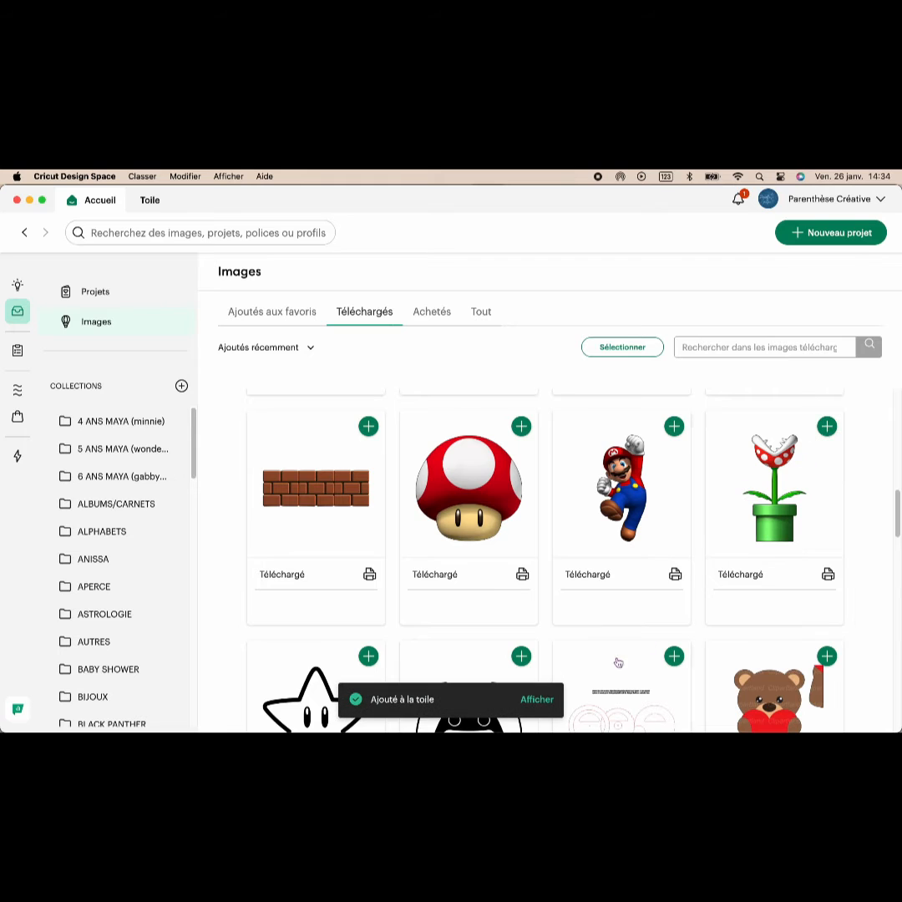
click(537, 699)
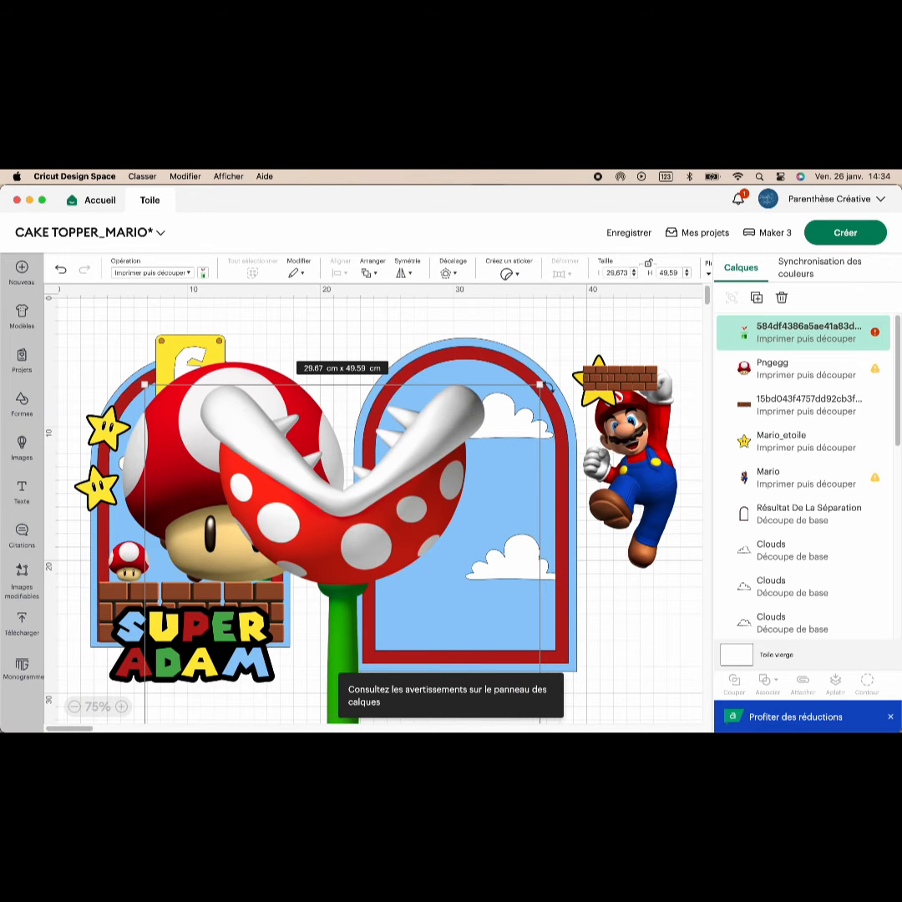
Shrink the piranha plant to about 6.9 × 11.54 cm and move it over the Mario image beside the arch.
drag(542, 383, 370, 668)
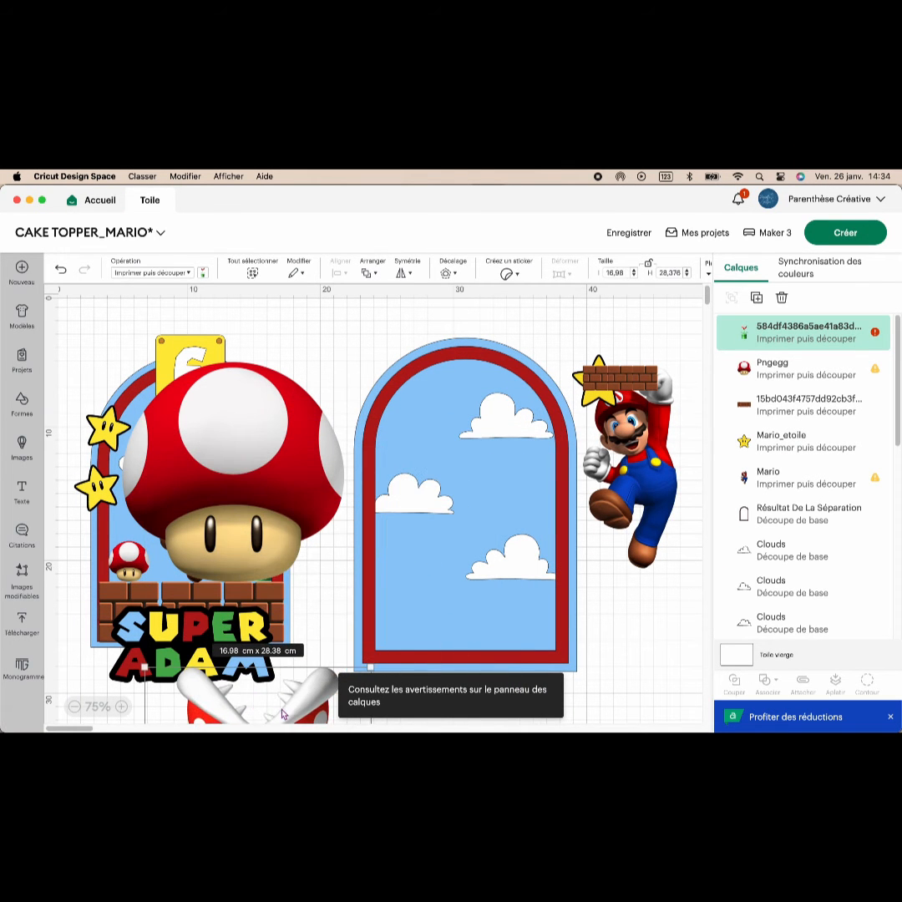
drag(282, 714, 503, 461)
drag(584, 422, 623, 426)
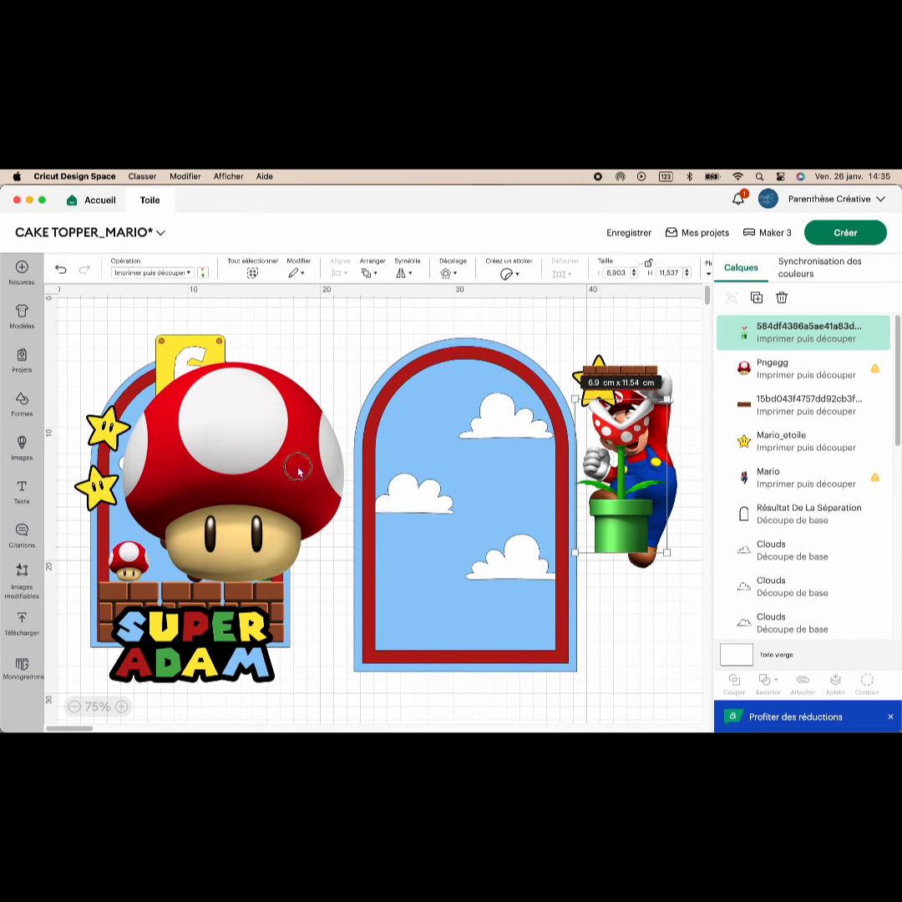
Shrink the large mushroom to about 5.65 × 5.6 cm and move it to the space between the two arches.
drag(298, 472, 446, 485)
drag(489, 374, 353, 518)
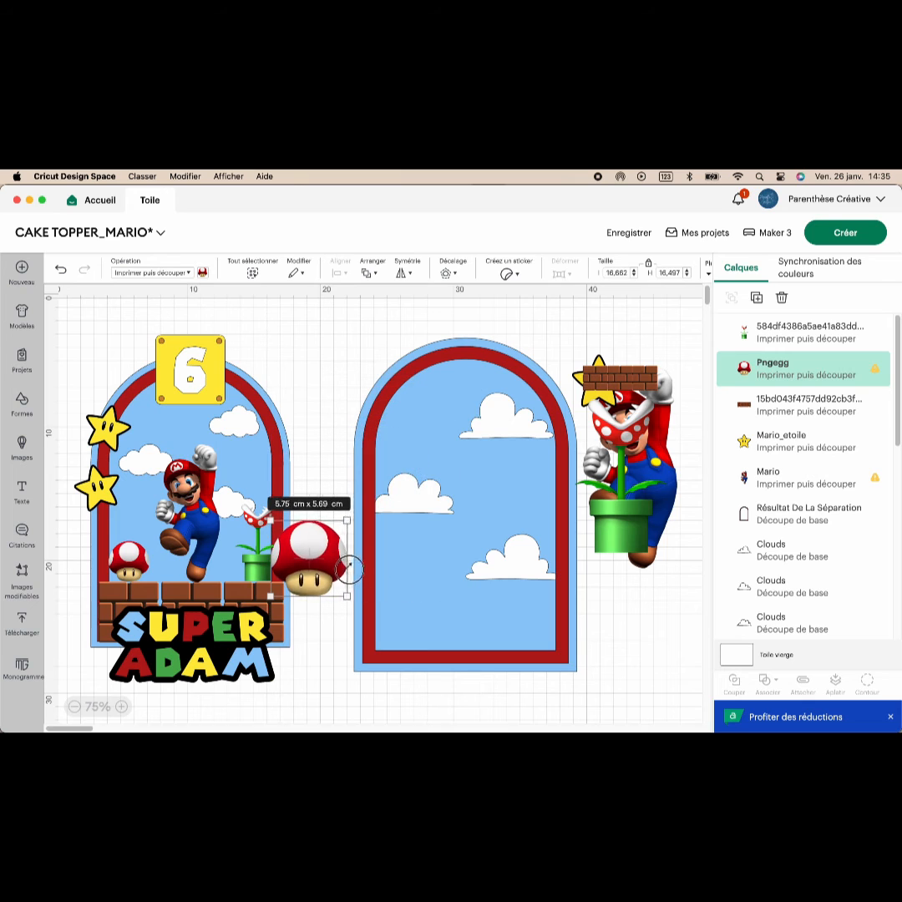
drag(315, 565, 334, 382)
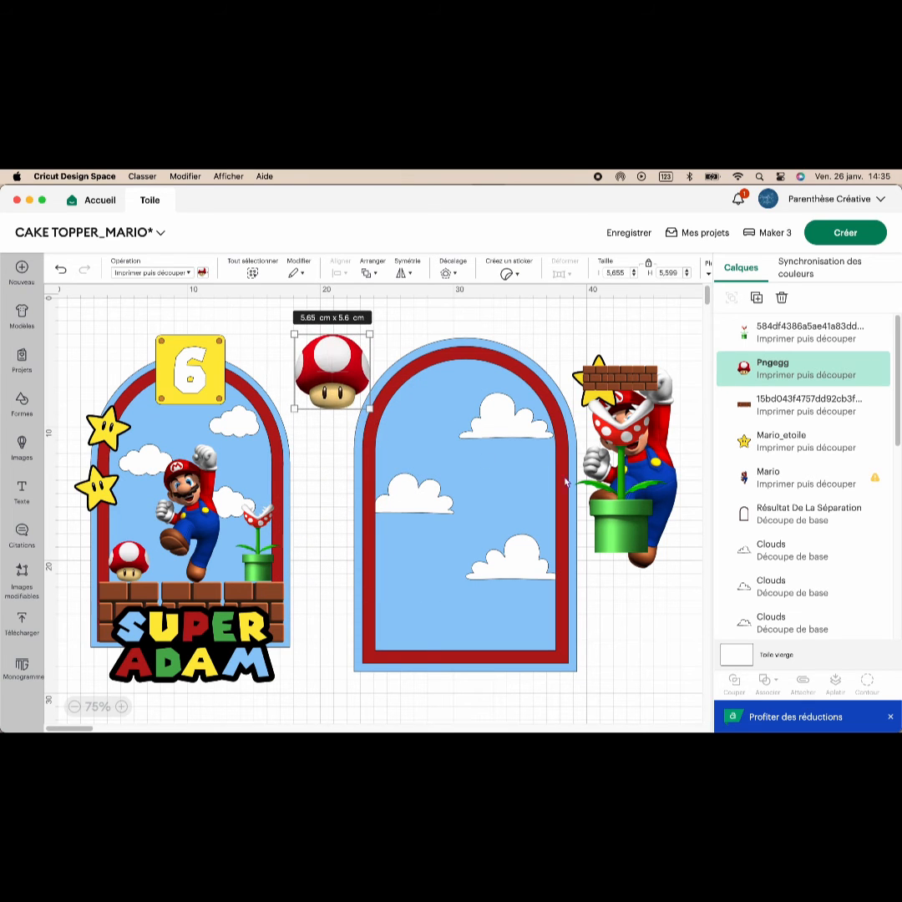
Move the piranha plant off Mario, and fit the brick wall across the arch's base at about 15.88 × 5.33 cm.
drag(584, 427, 637, 429)
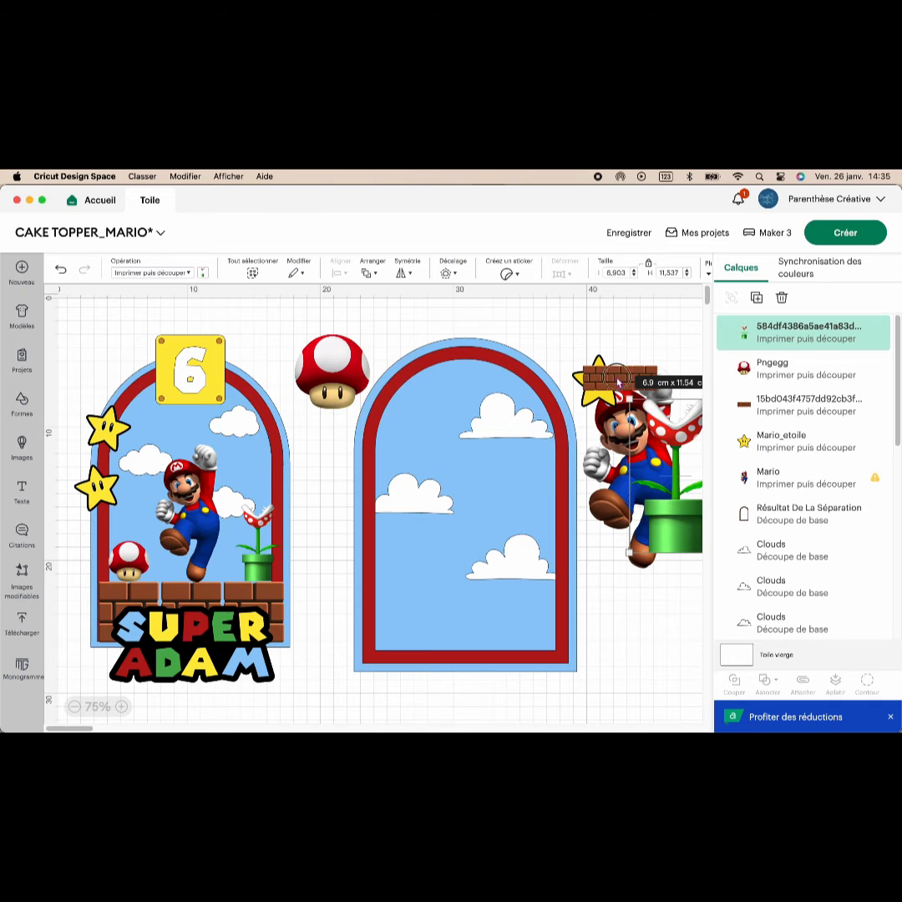
drag(618, 382, 486, 653)
drag(578, 594, 537, 633)
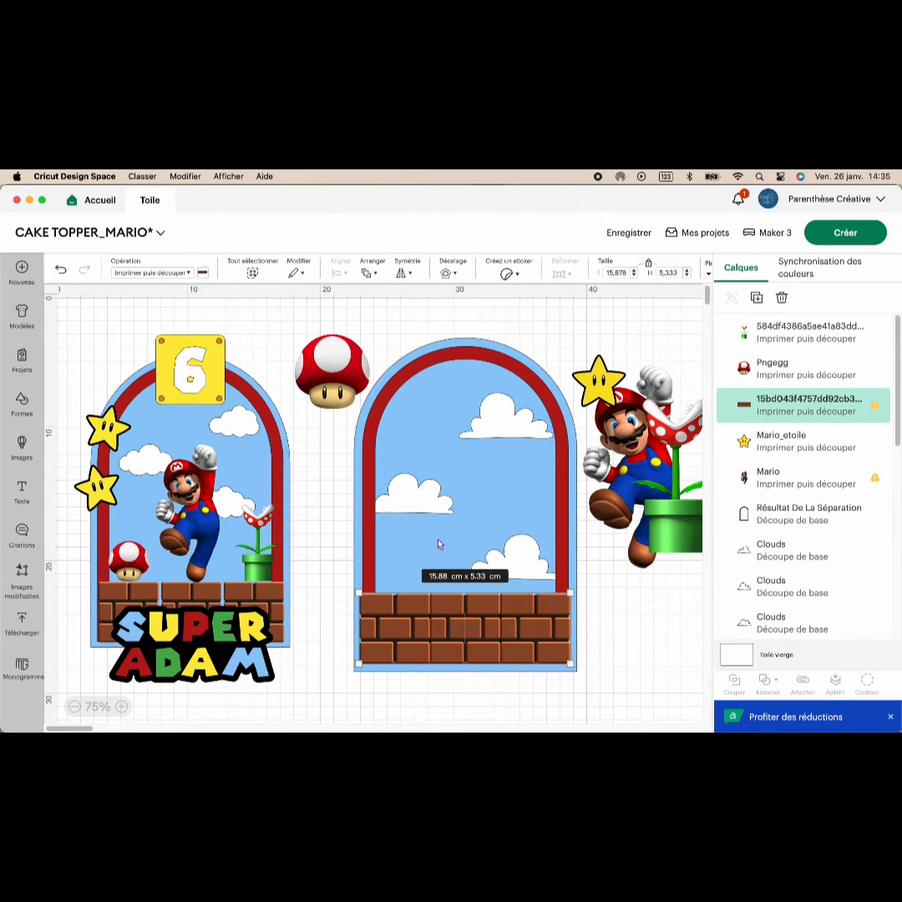
Place Mario in the centre of the arch standing on the bricks, and shrink him to about 5.77 × 12.39 cm.
drag(655, 469, 453, 491)
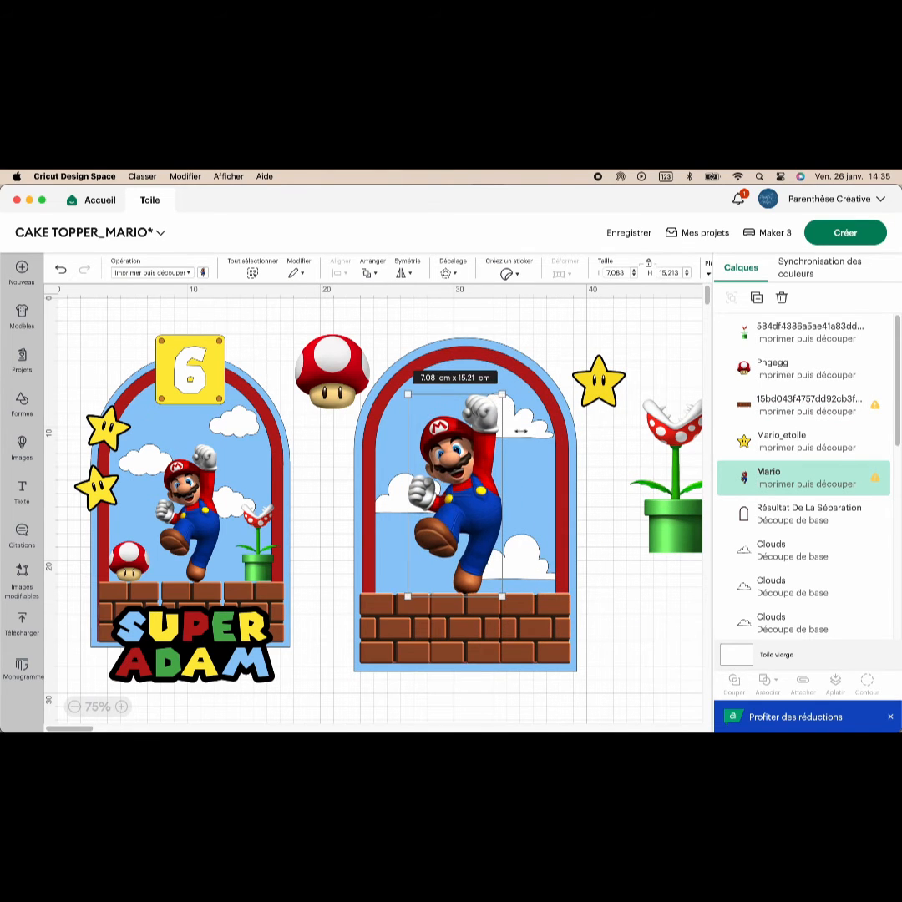
drag(501, 392, 483, 431)
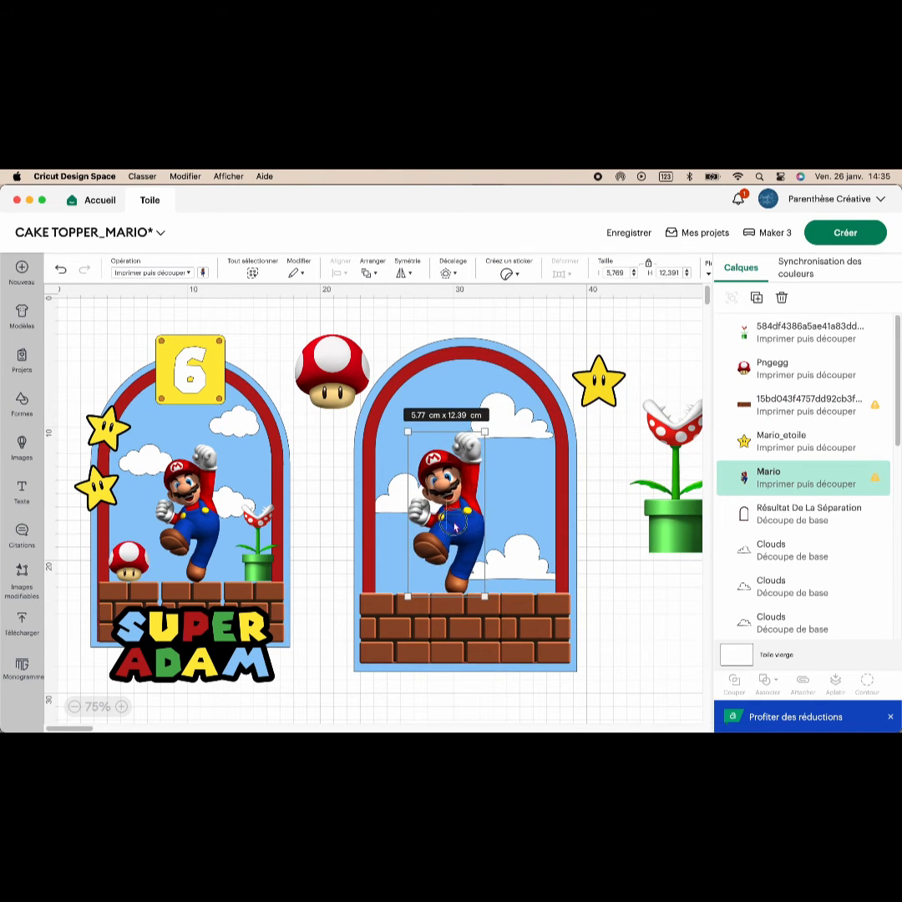
drag(453, 527, 464, 524)
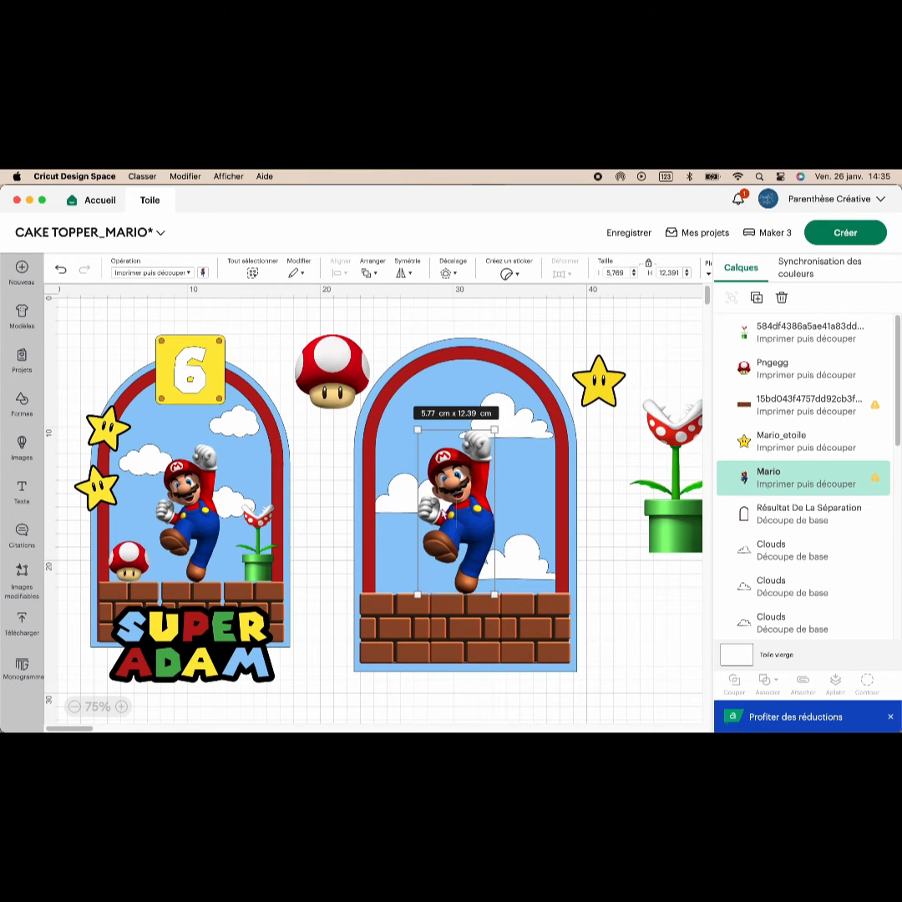
Place a smaller mushroom on the left end of the brick wall and the piranha plant on its right end.
drag(337, 391, 400, 574)
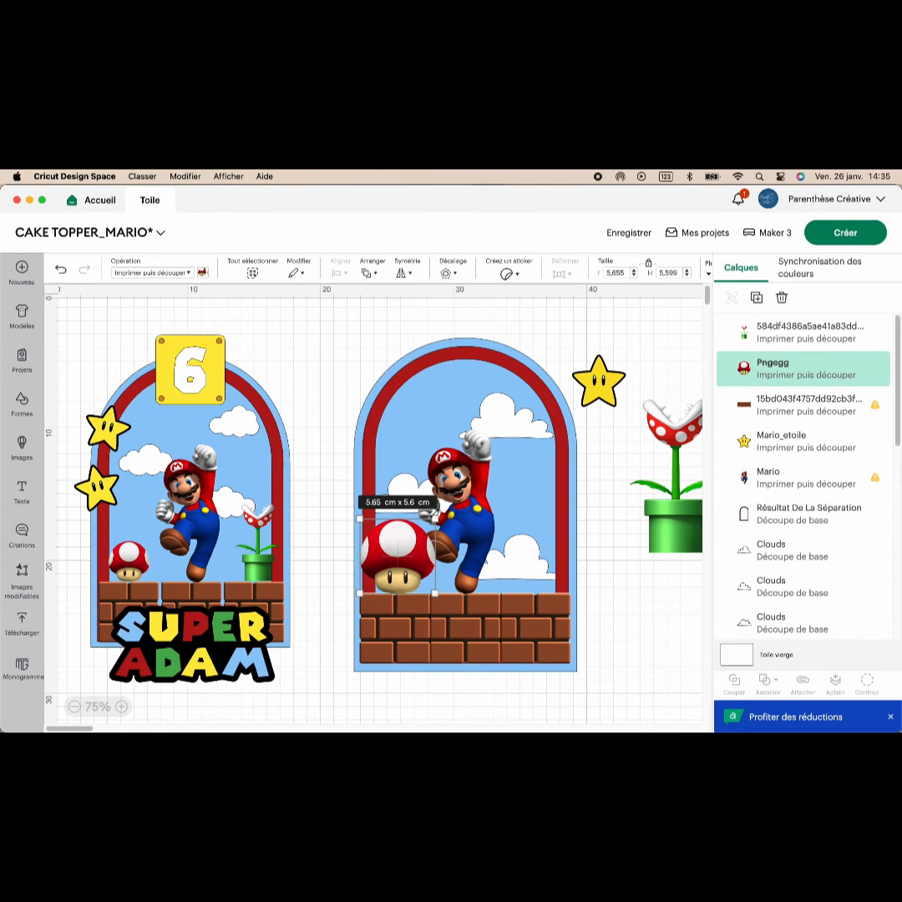
drag(430, 529, 392, 574)
drag(687, 513, 544, 552)
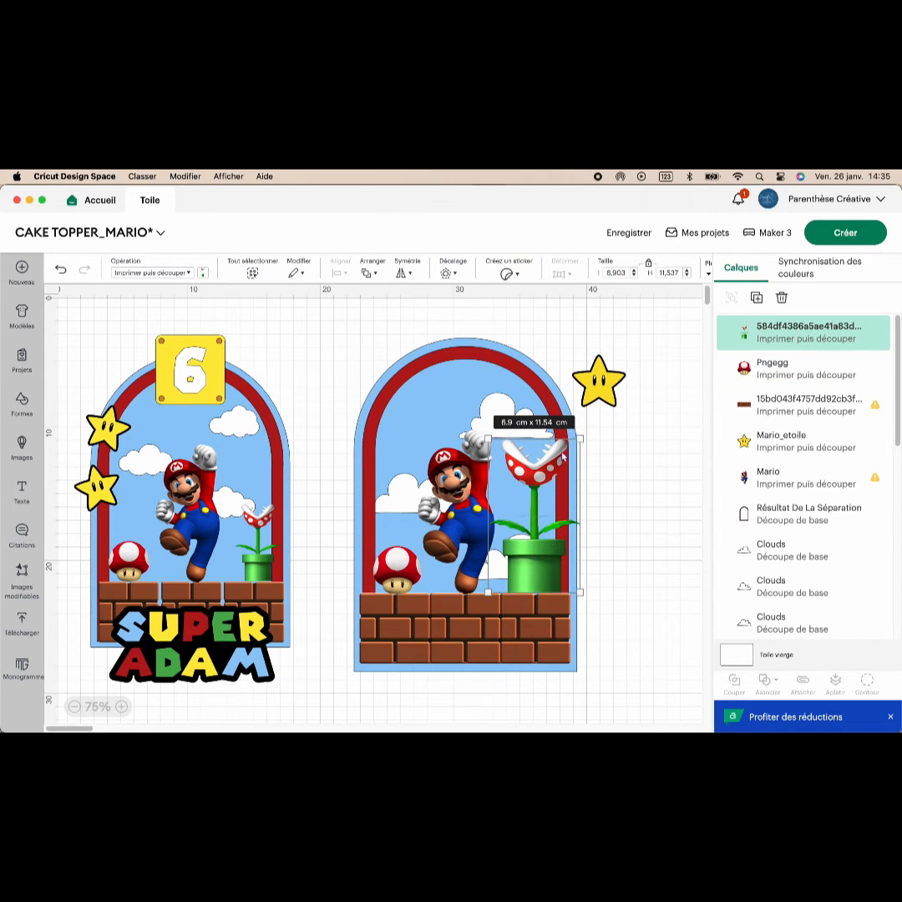
Shrink the piranha plant to about 4.46 × 7.45 cm and stand it on the right end of the brick wall.
drag(582, 436, 547, 495)
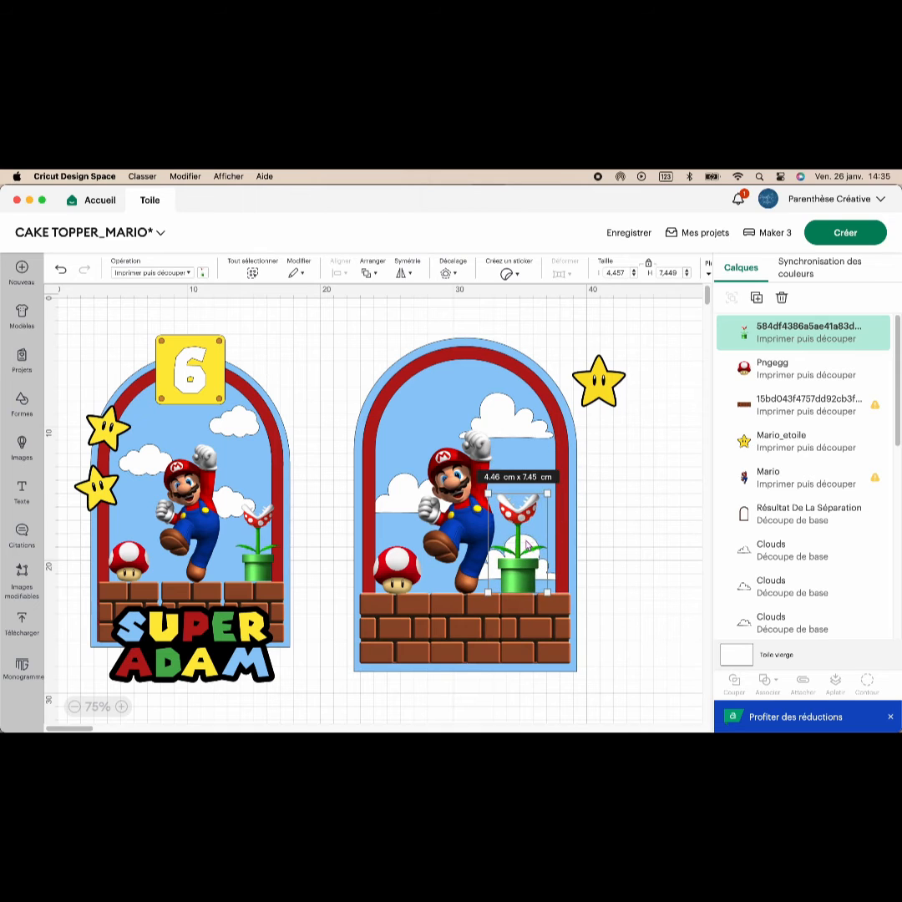
drag(527, 546, 545, 547)
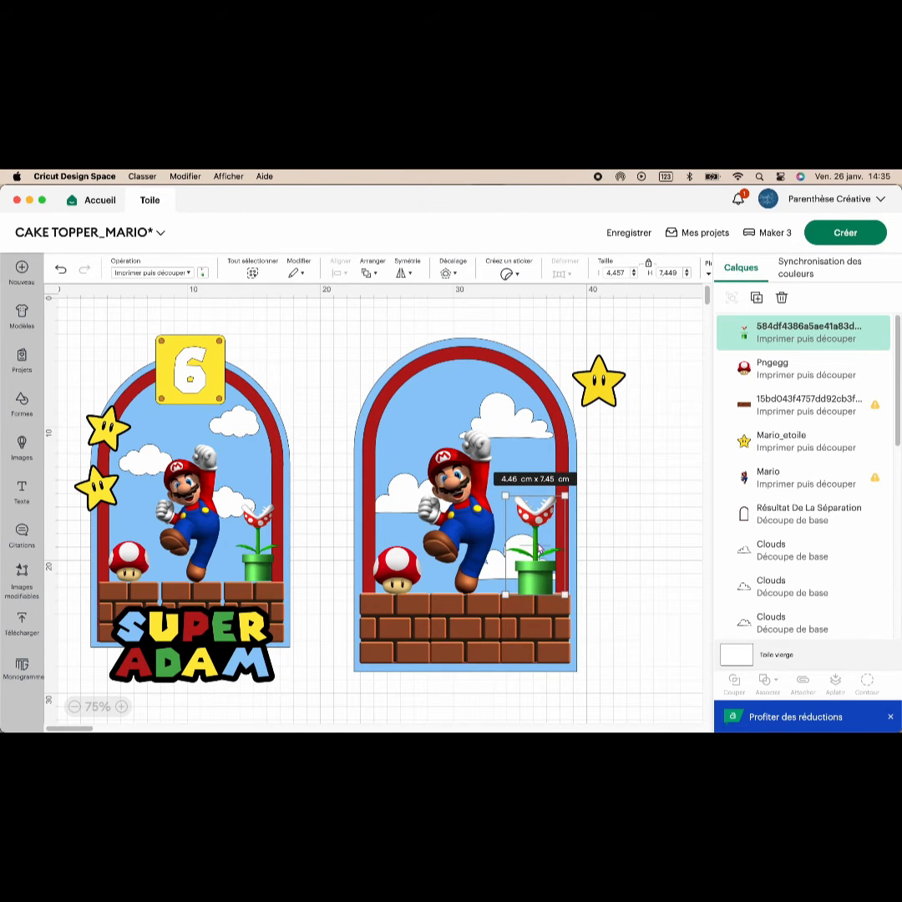
click(484, 541)
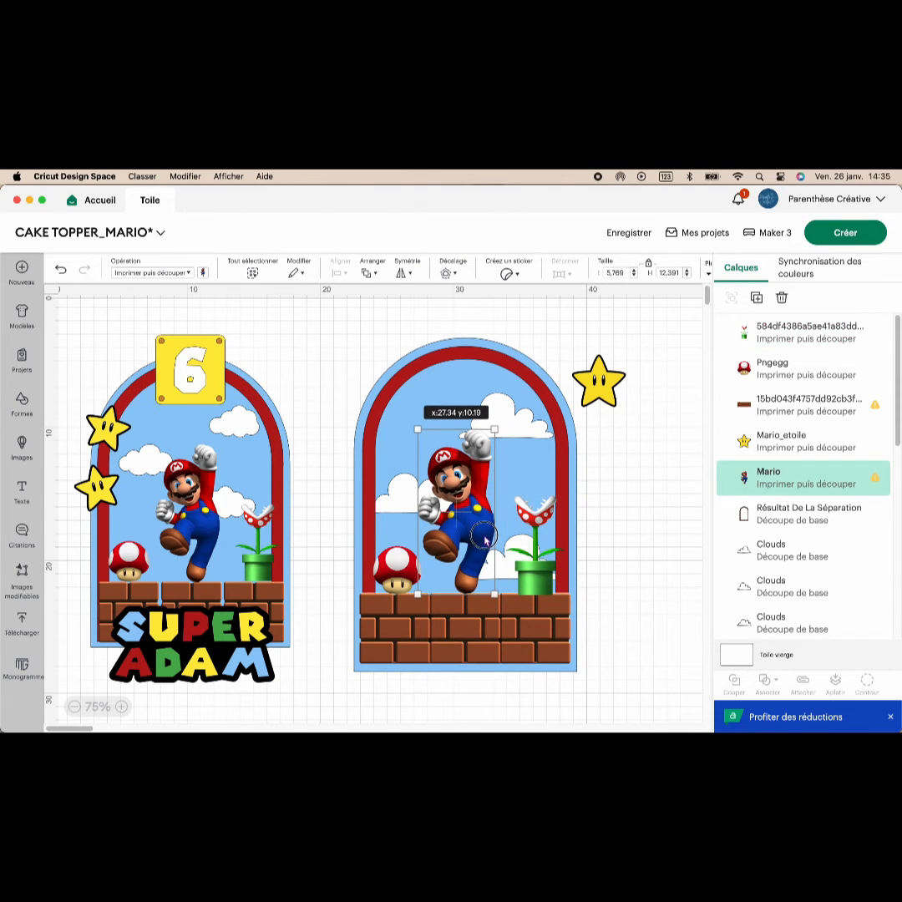
Place the star on the upper-left edge of the right-hand arch, tilted and shrunk to about 3.61 × 3.49 cm.
drag(605, 388, 397, 456)
drag(408, 395, 389, 419)
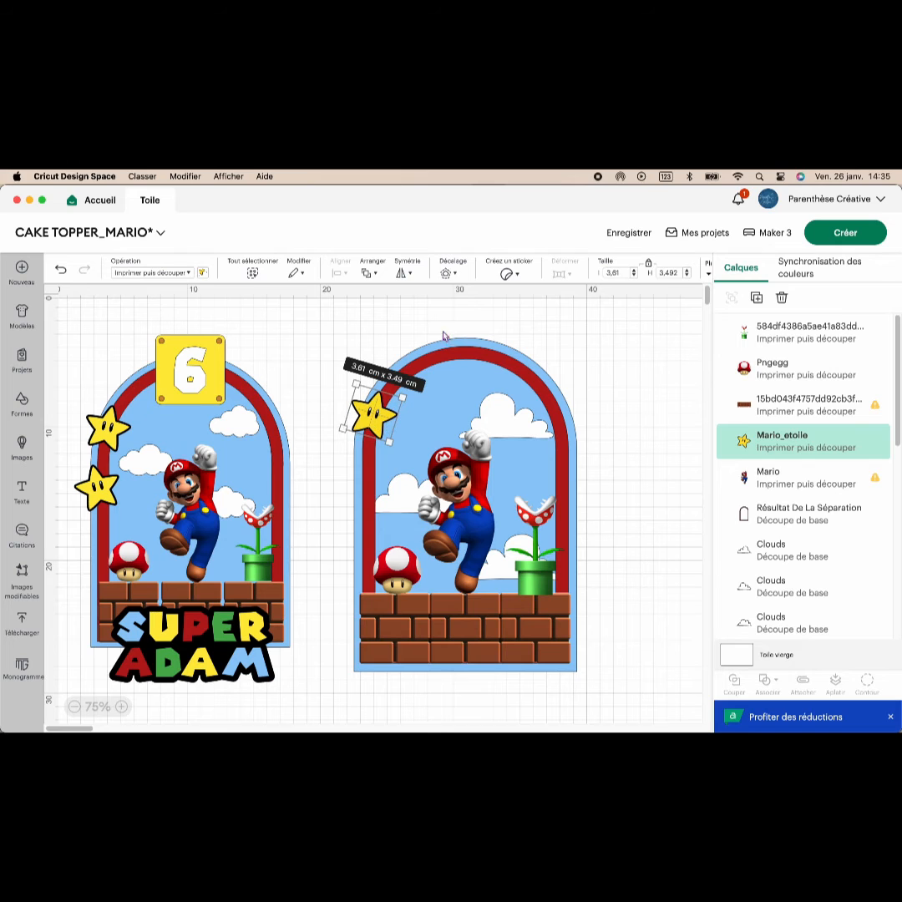
Duplicate the star, mirror the copy about the vertical axis, and place it on the arch's left edge below the first star.
click(756, 298)
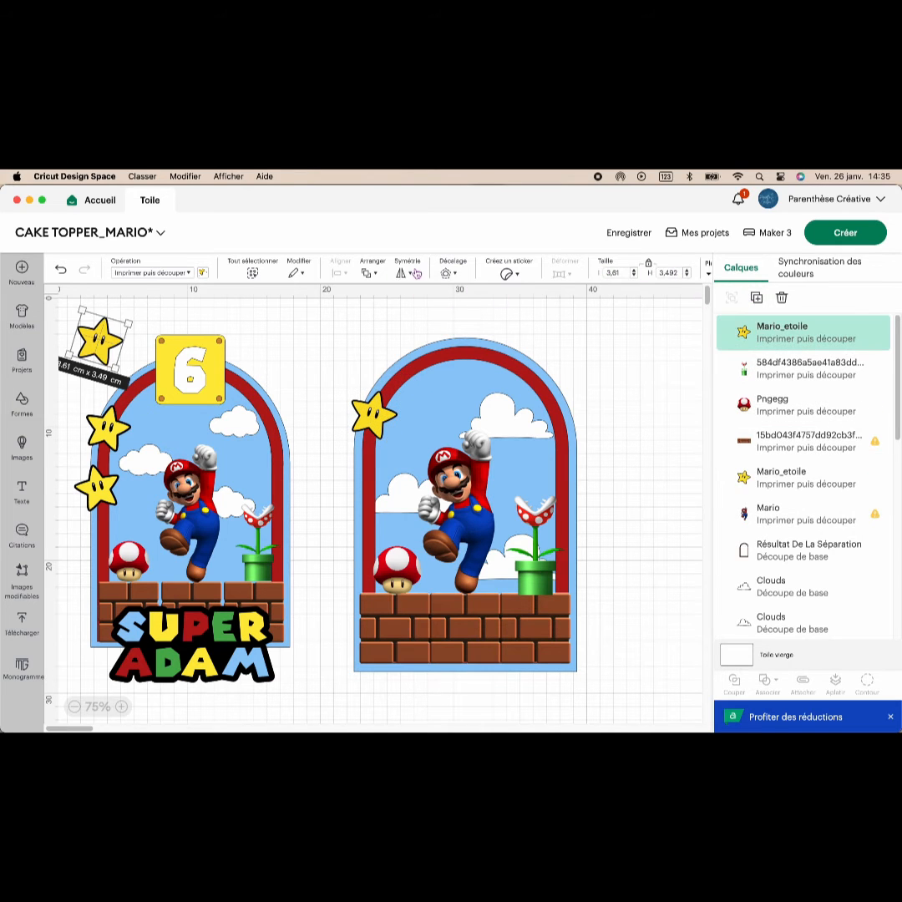
click(402, 273)
click(466, 299)
drag(107, 346, 369, 478)
click(369, 480)
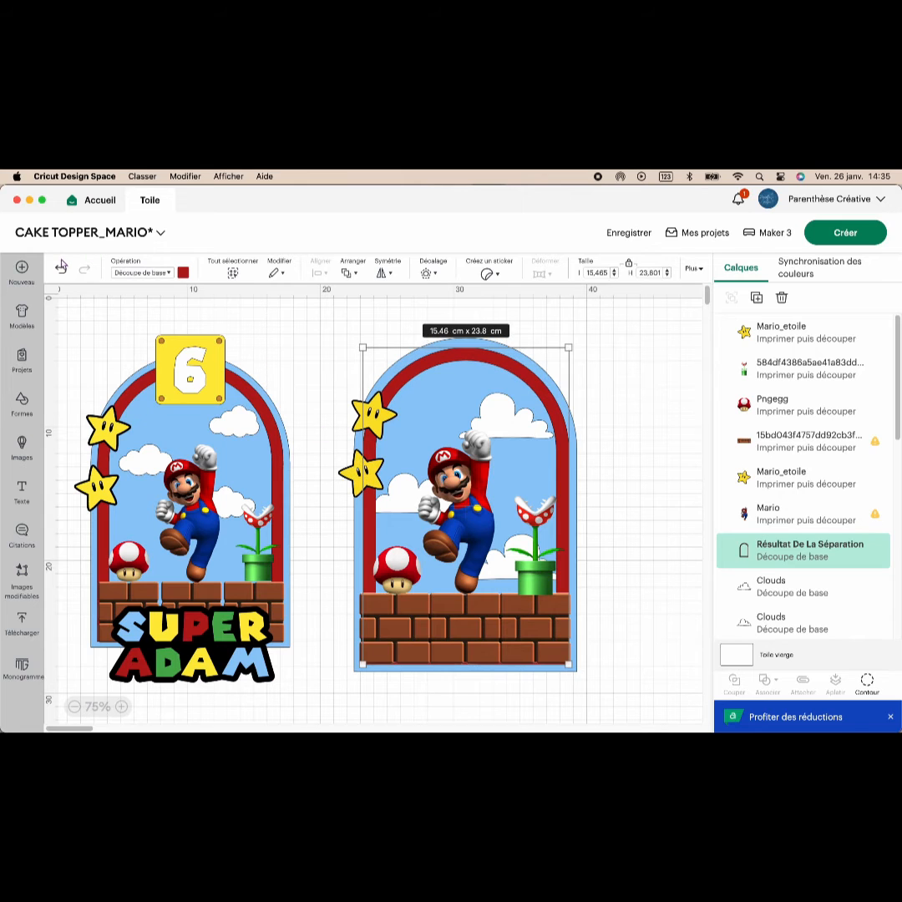
click(294, 438)
drag(358, 474, 359, 483)
click(310, 356)
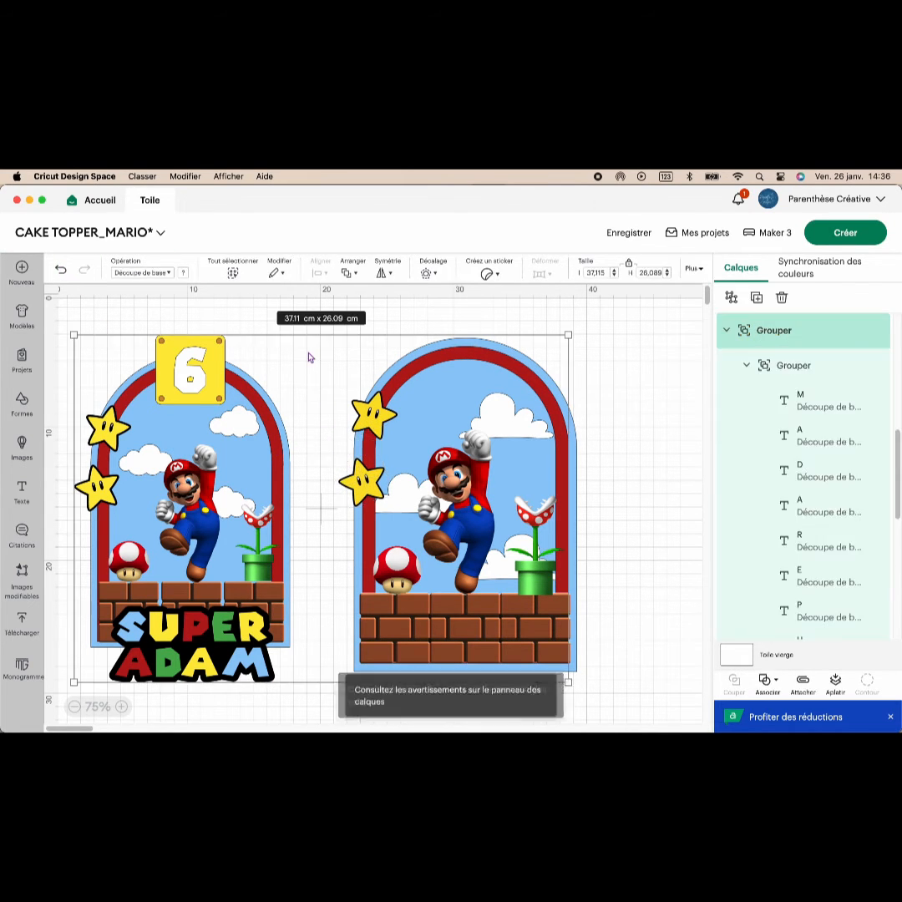
click(672, 430)
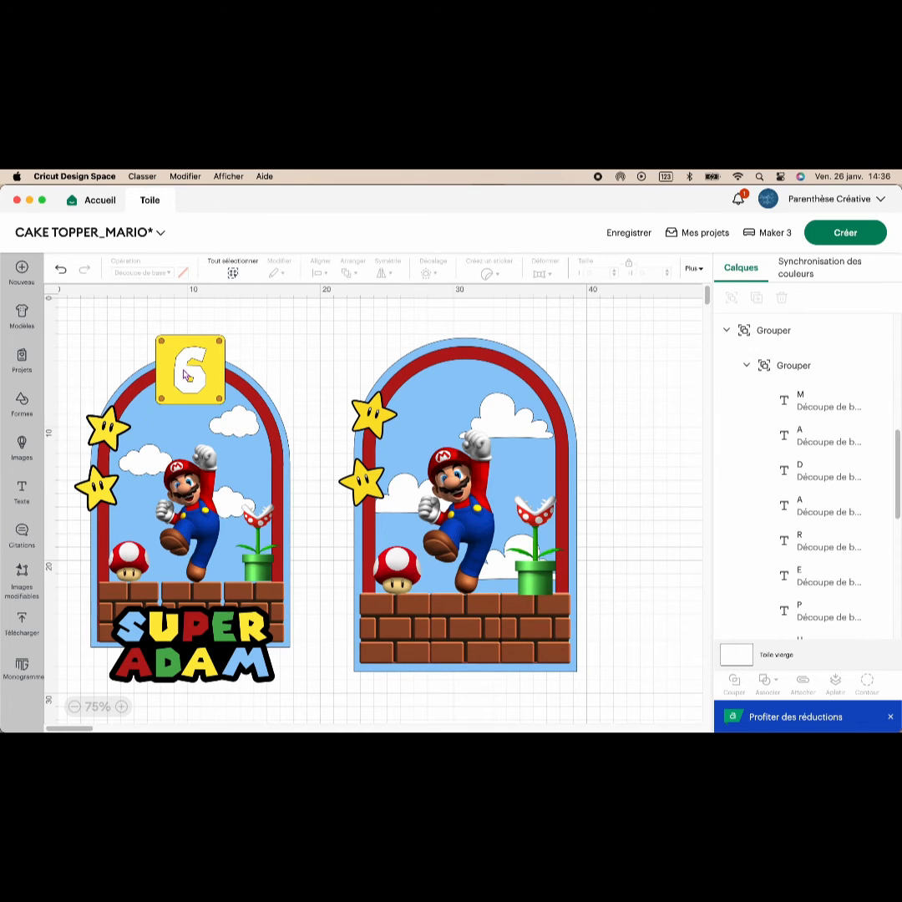
Add a rounded square, enlarge it to about 8.89 × 8.89 cm, and place it beside the right edge of the new arch.
click(22, 402)
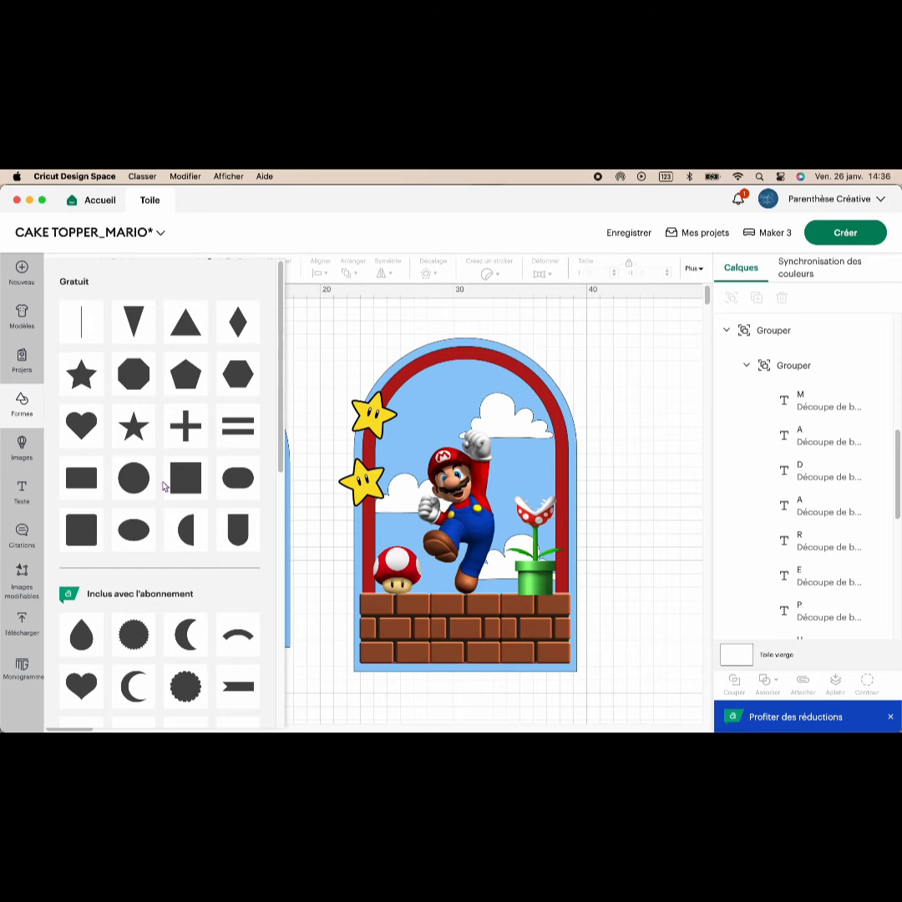
click(77, 535)
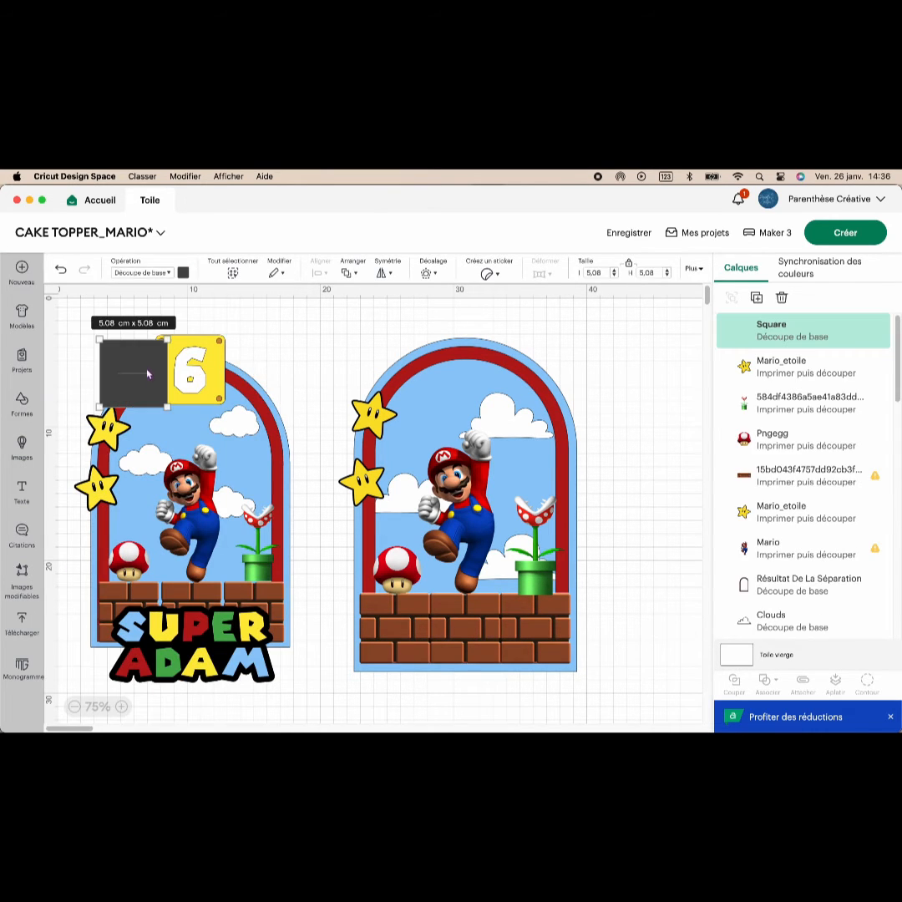
drag(149, 396, 559, 427)
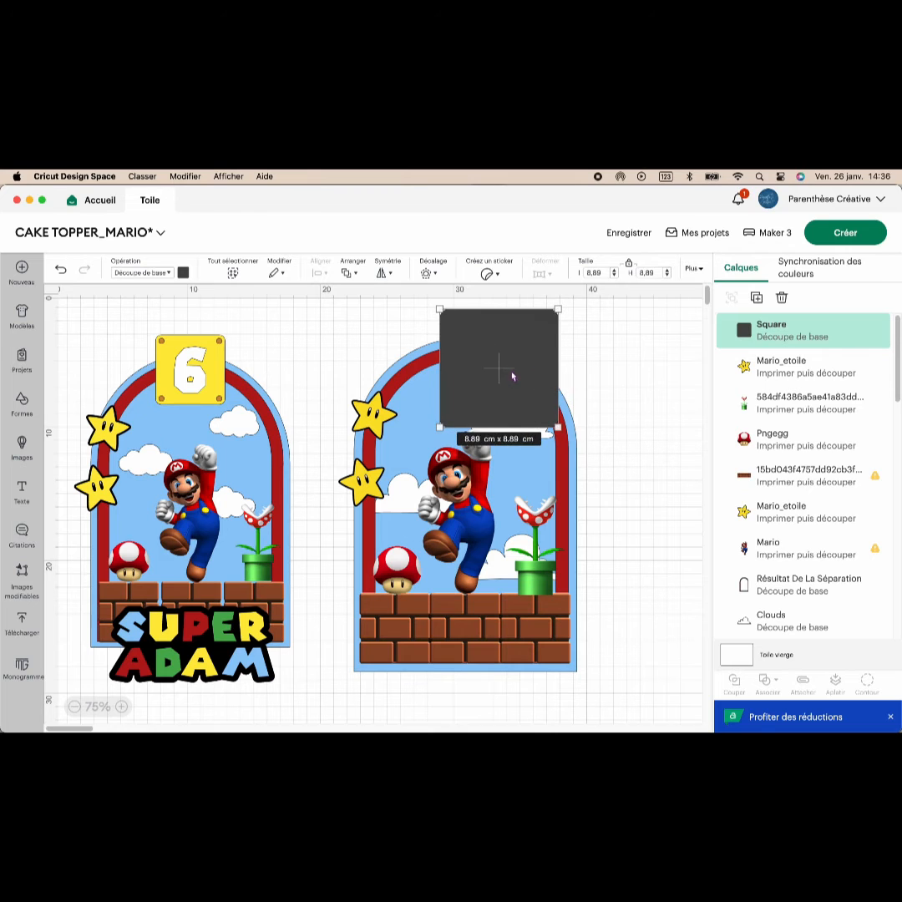
drag(513, 376, 643, 484)
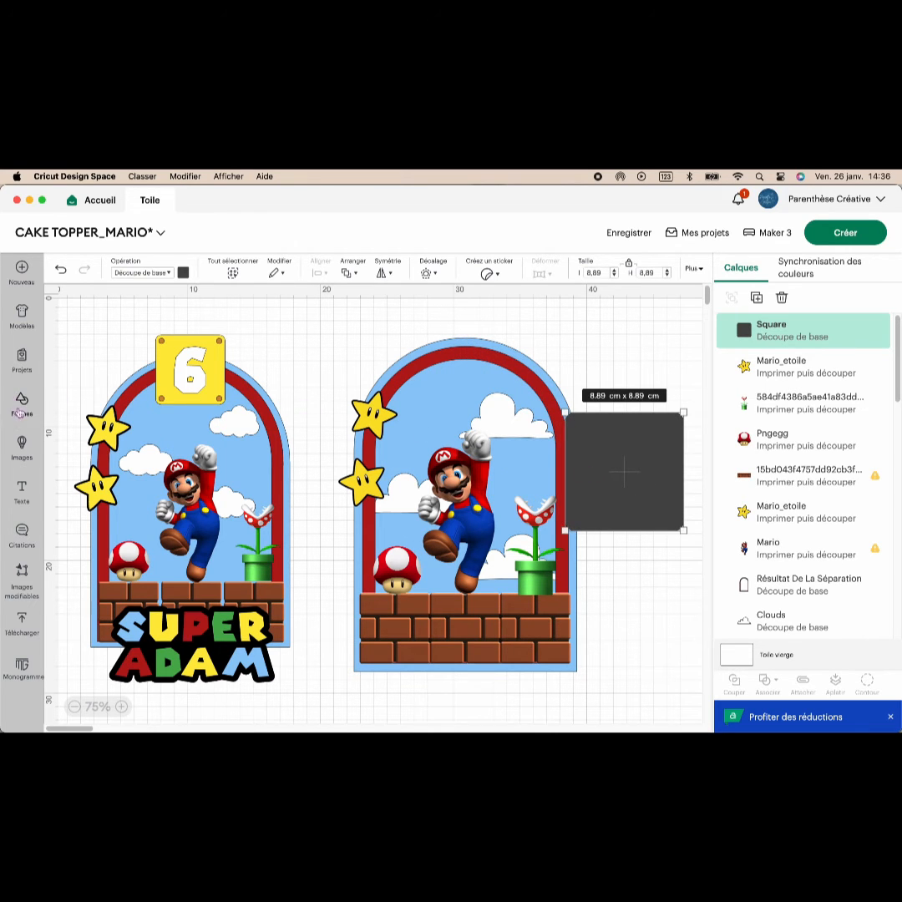
Add a 5.08 cm circle and move it onto the rounded square.
click(20, 400)
click(129, 375)
drag(156, 395, 642, 455)
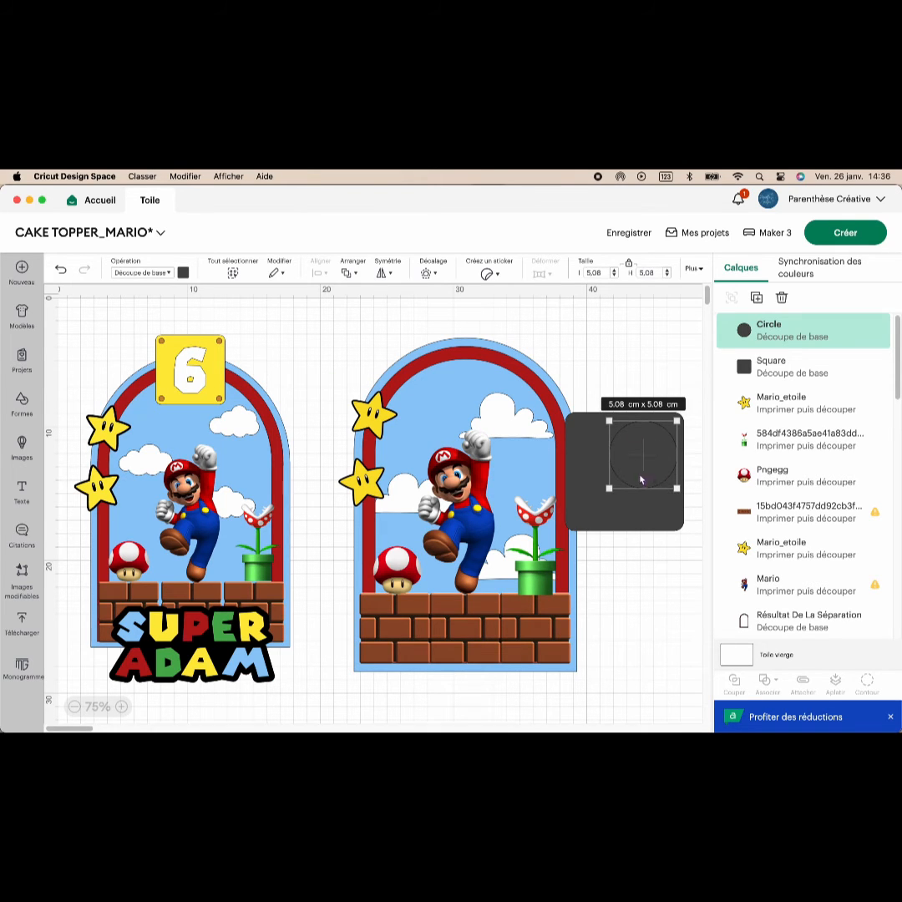
Colour the rounded square yellow and the circle on it white.
click(590, 477)
click(183, 273)
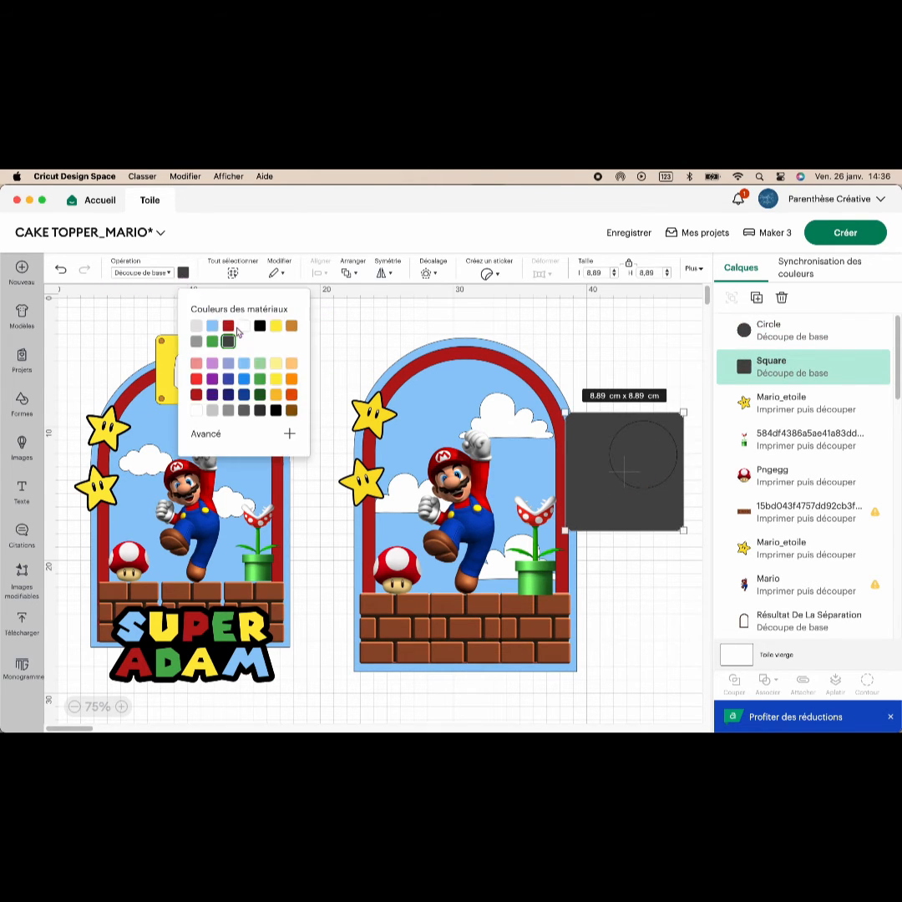
click(275, 326)
click(650, 460)
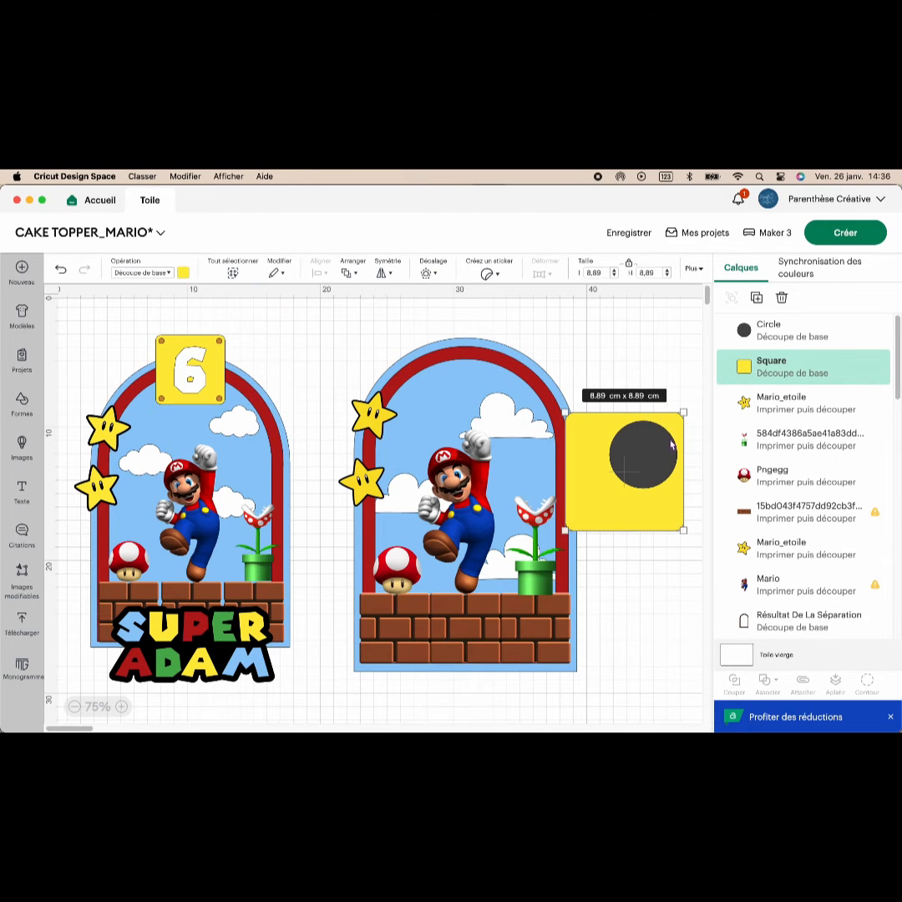
click(735, 330)
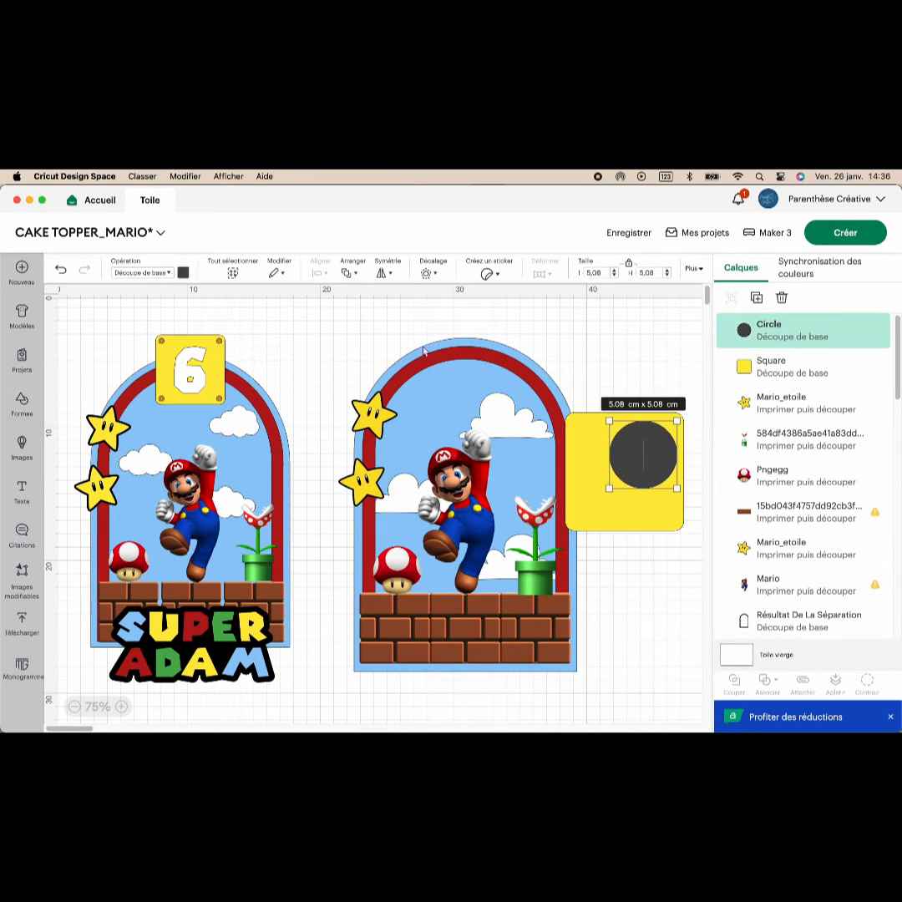
click(183, 273)
click(244, 326)
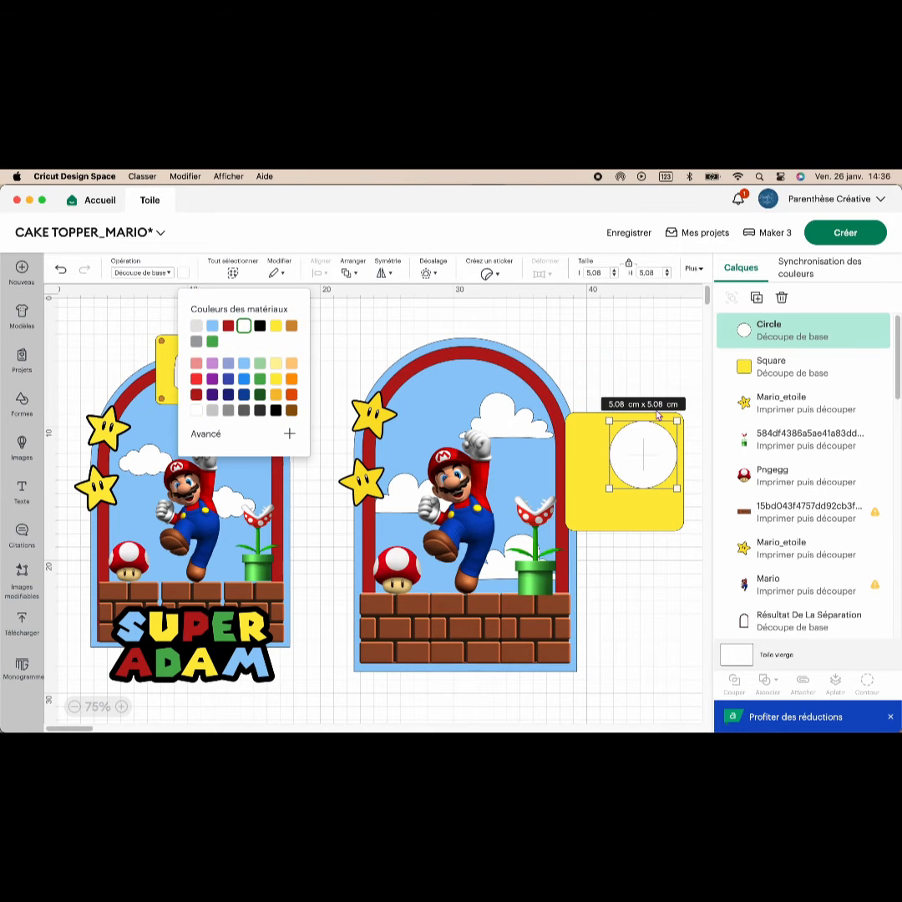
Shrink the white circle to about 1.41 cm in the square's upper-right corner and shift the yellow square slightly up.
mouse_move(676, 419)
mouse_down()
mouse_move(626, 480)
mouse_move(670, 429)
mouse_up()
shift+click(673, 430)
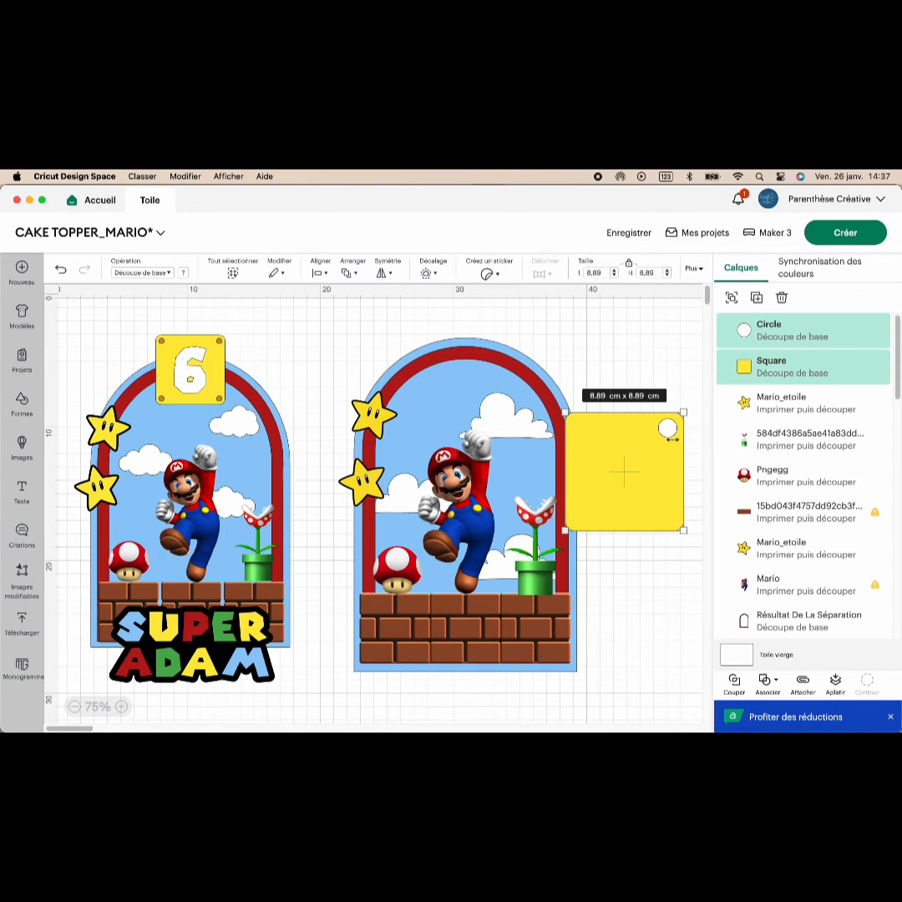
click(61, 270)
drag(596, 374, 662, 482)
drag(658, 487, 662, 470)
click(658, 364)
click(676, 408)
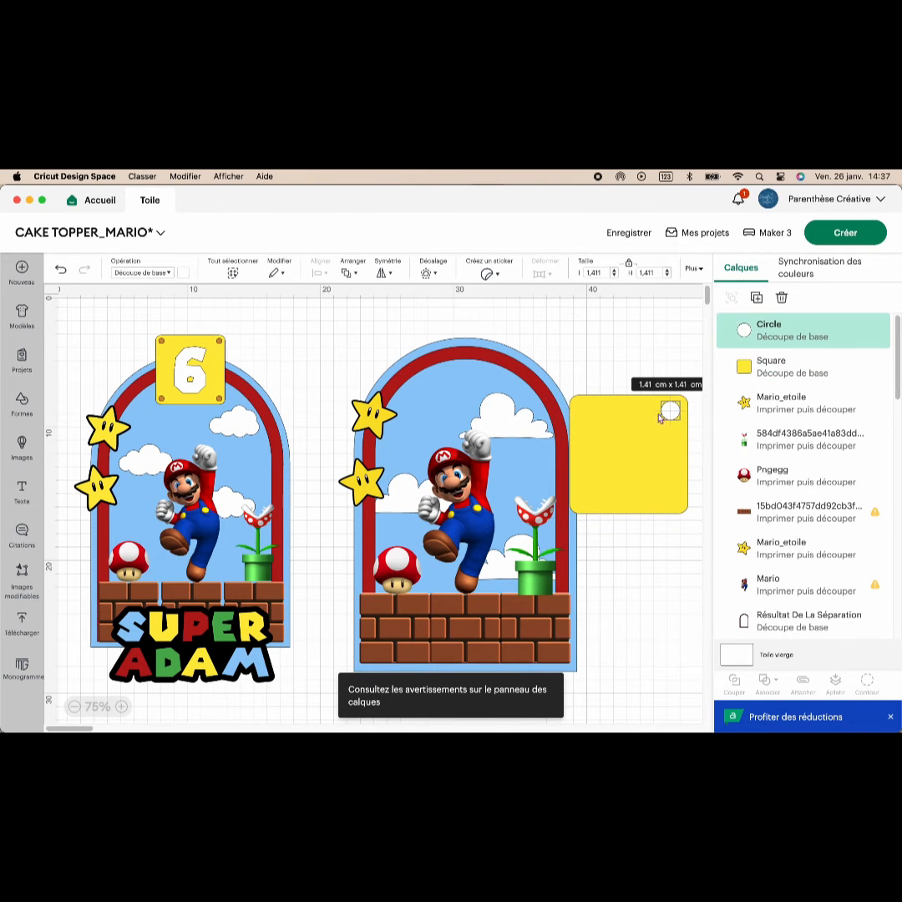
Set the white circle's size to 1.2 cm and nudge the yellow square so the circle sits in its upper-right corner.
click(614, 276)
click(615, 276)
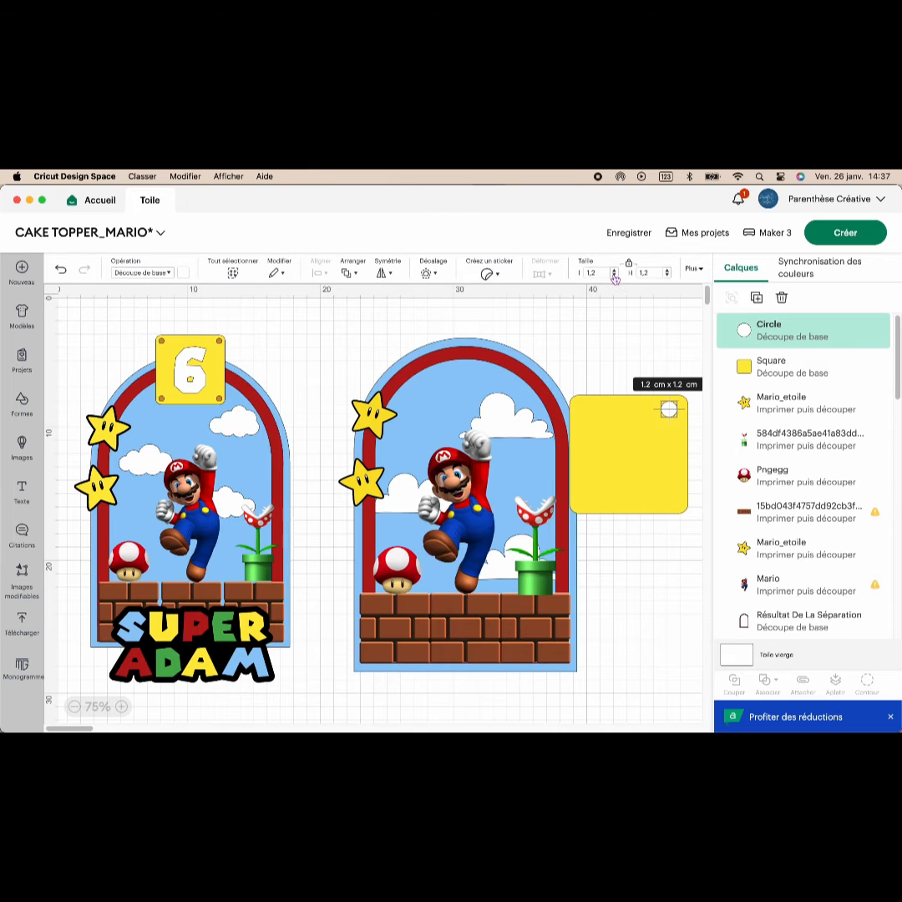
click(660, 367)
drag(662, 431, 656, 427)
click(668, 408)
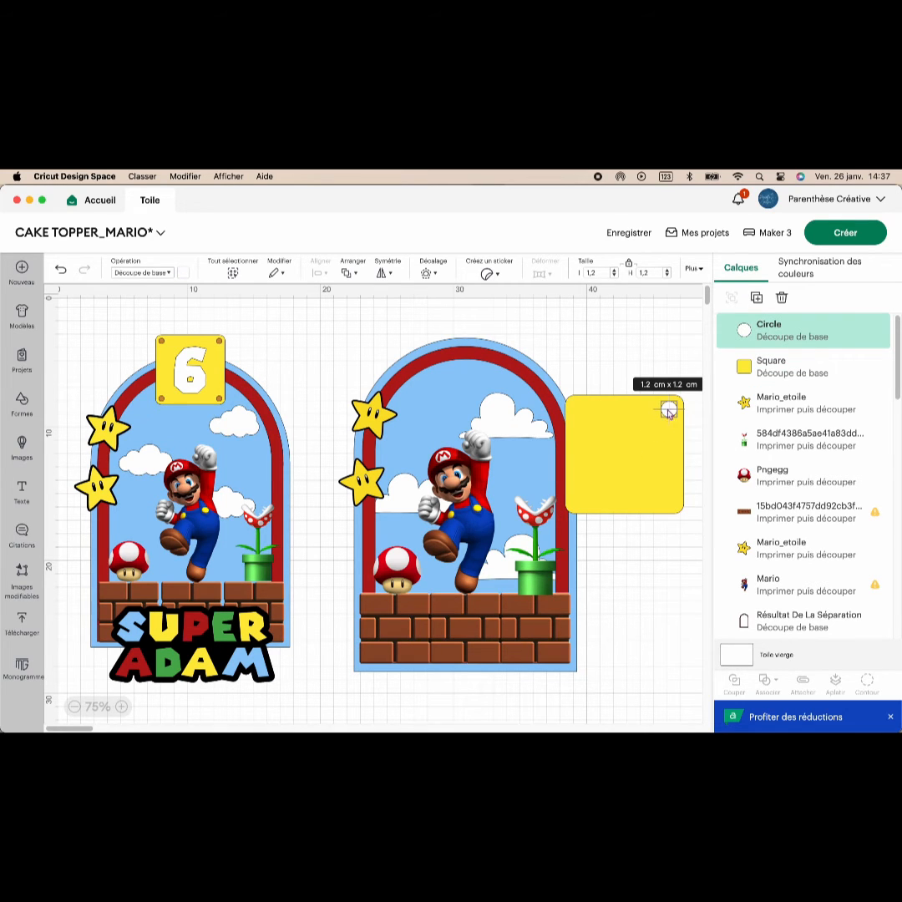
Duplicate the white circle into the square's lower-left corner and group the two circles.
click(758, 300)
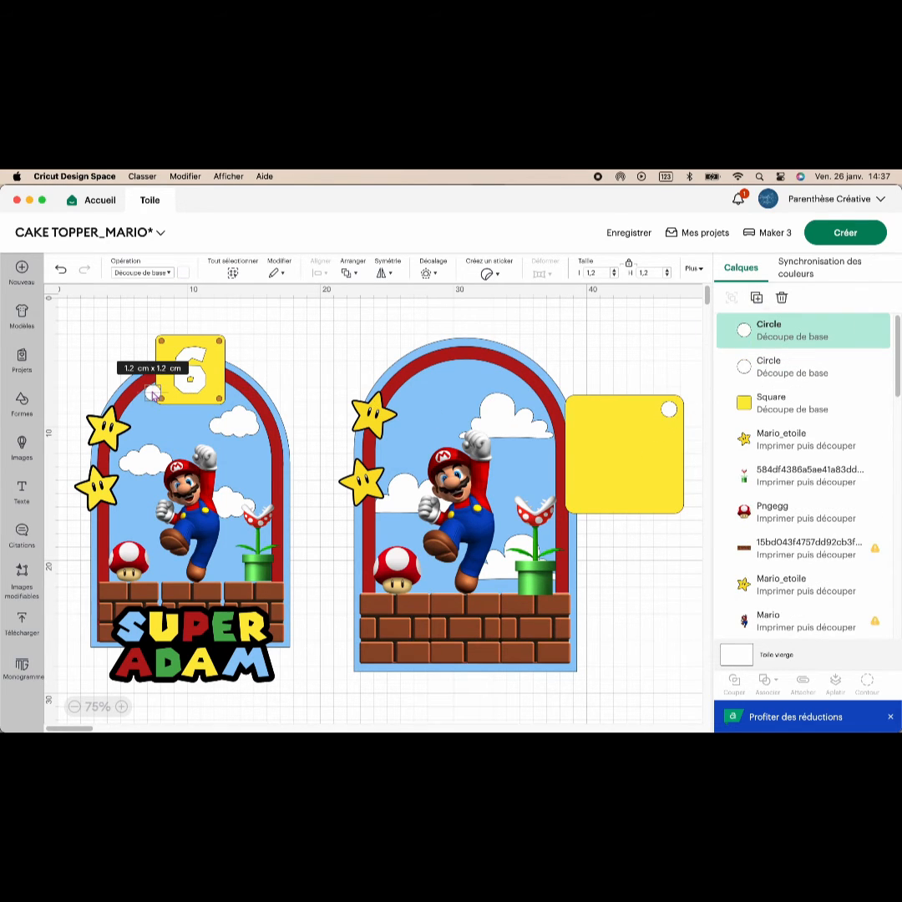
drag(153, 394, 577, 503)
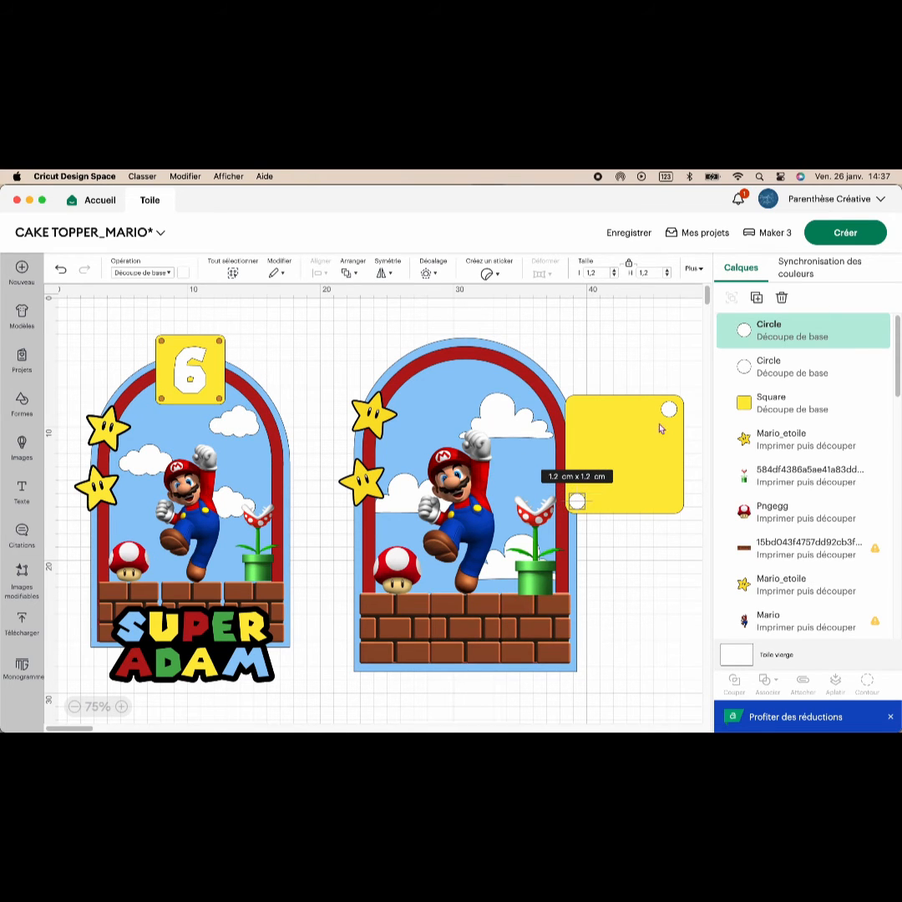
shift+click(751, 369)
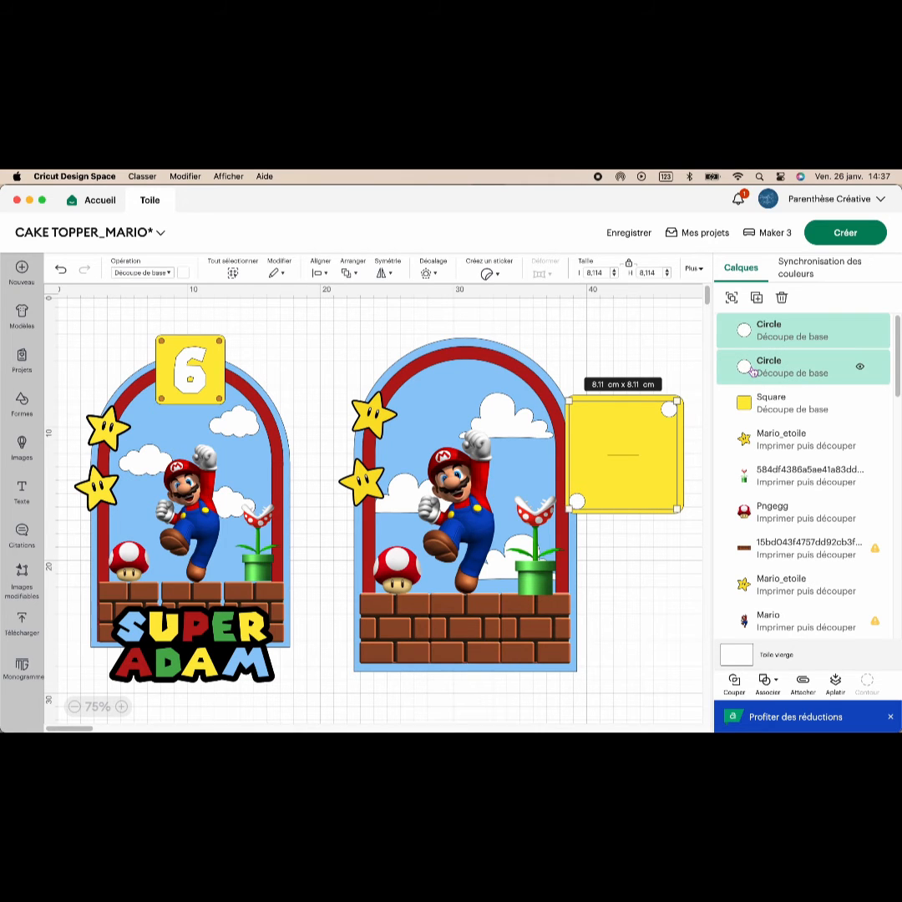
click(731, 298)
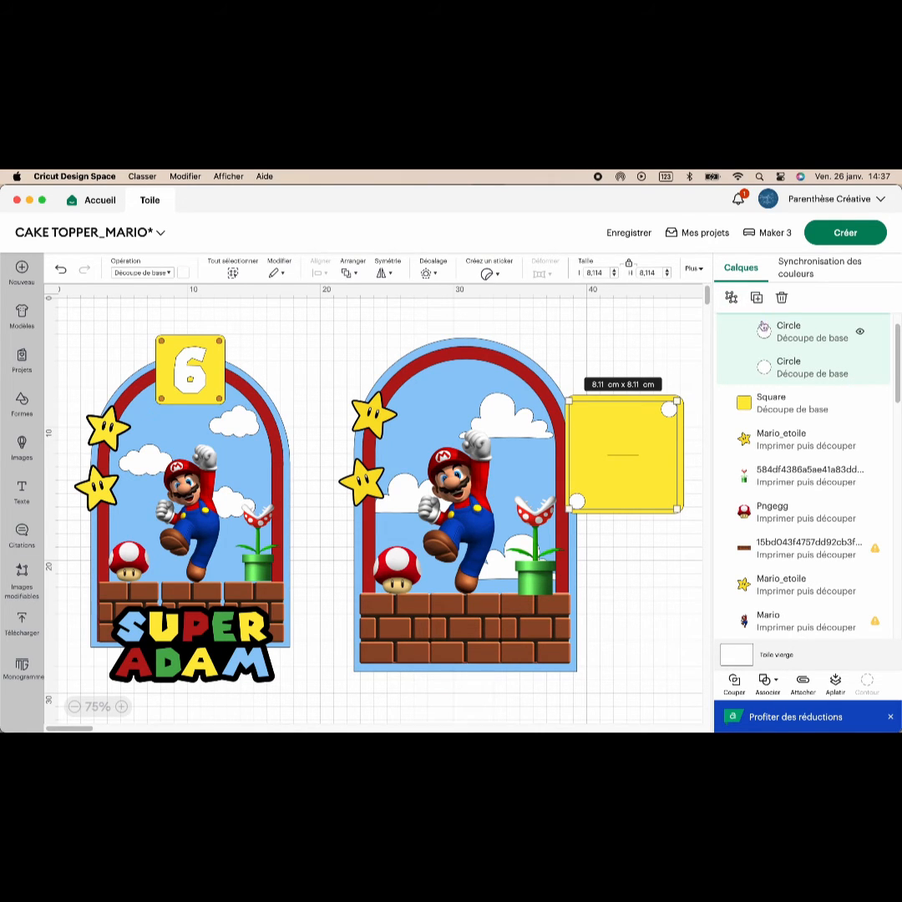
Duplicate the circle pair and mirror the copy about the vertical axis to fill the square's two remaining corners.
click(757, 302)
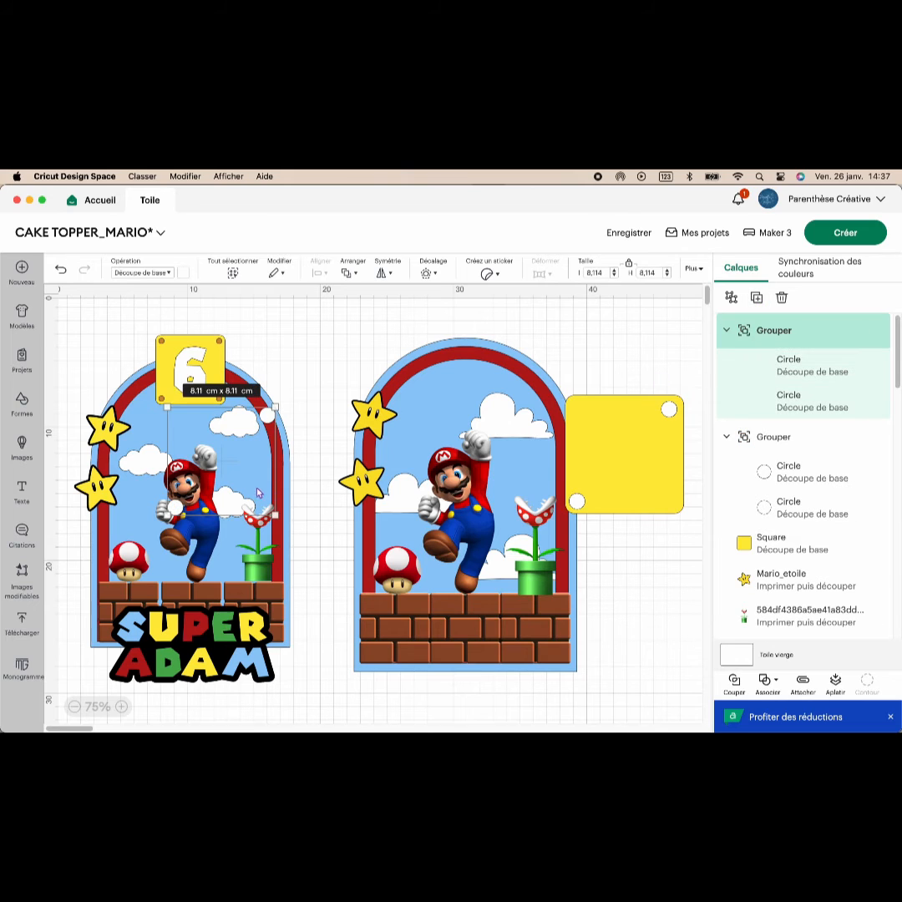
drag(251, 464, 638, 465)
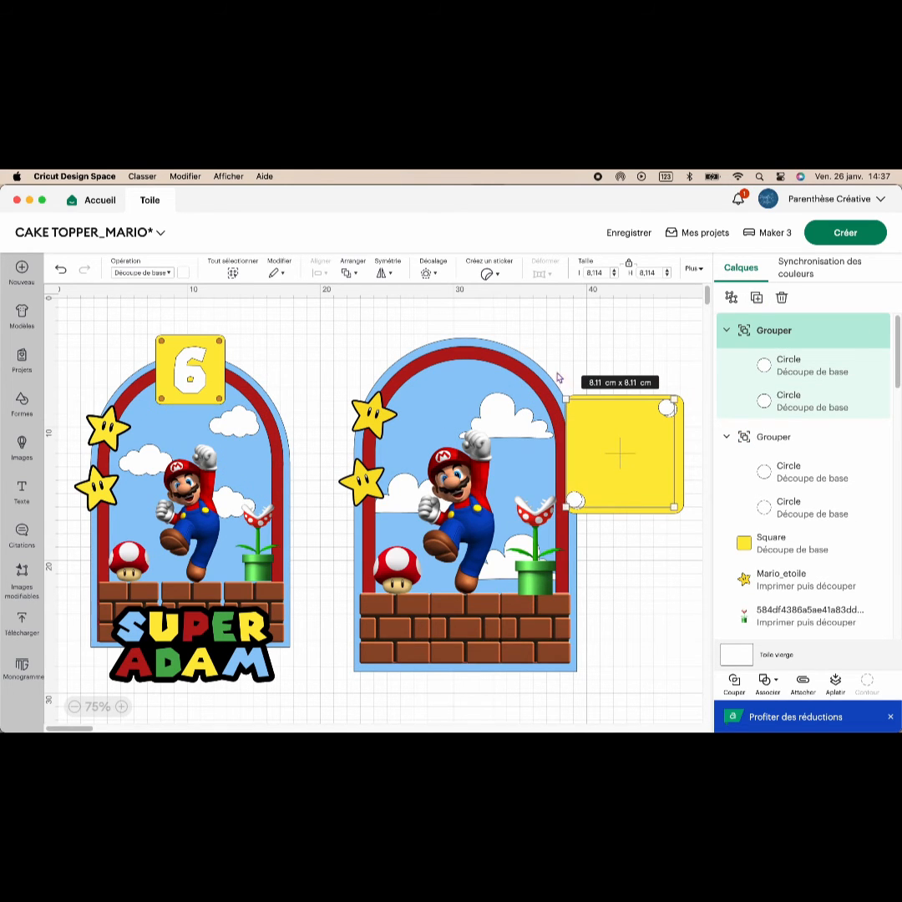
click(379, 276)
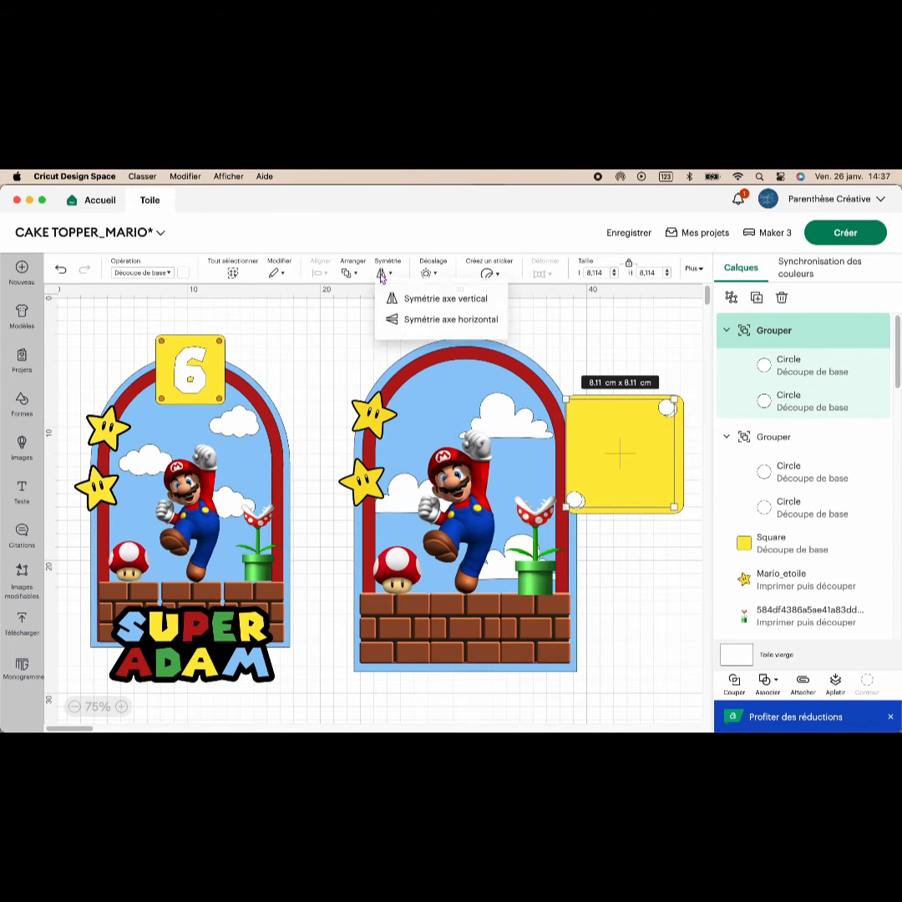
click(411, 300)
drag(574, 406, 578, 410)
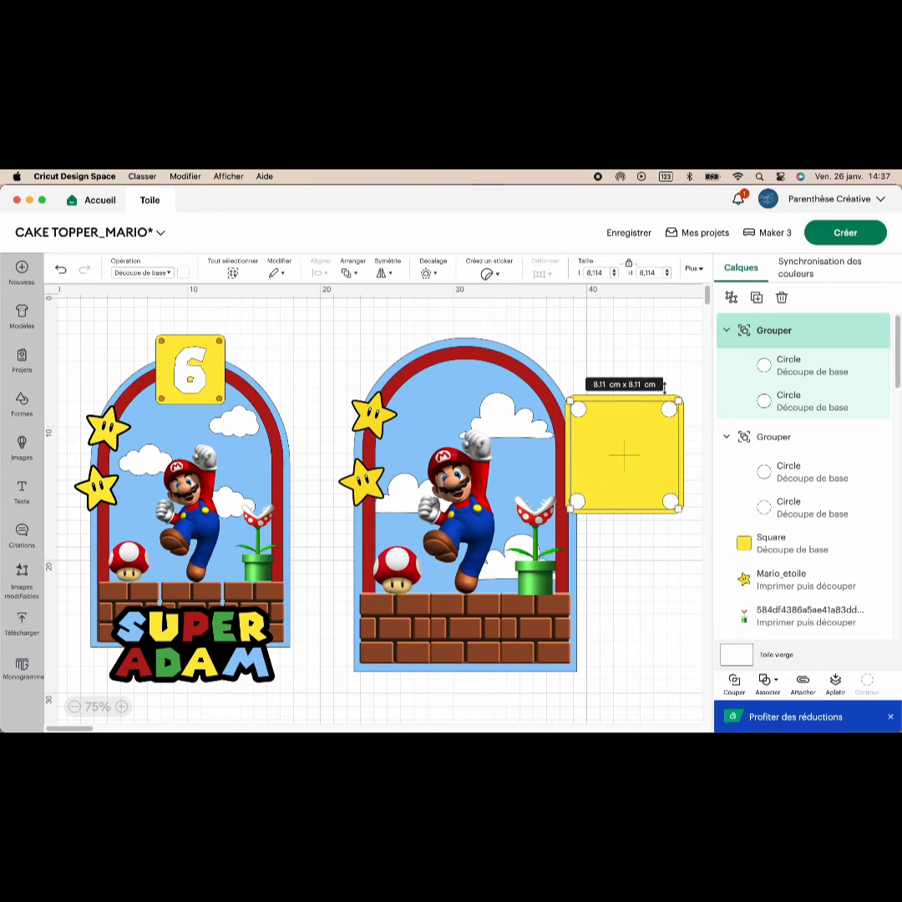
Centre the two circle groups on each other and weld the four circles into one shape.
shift+click(788, 439)
click(318, 273)
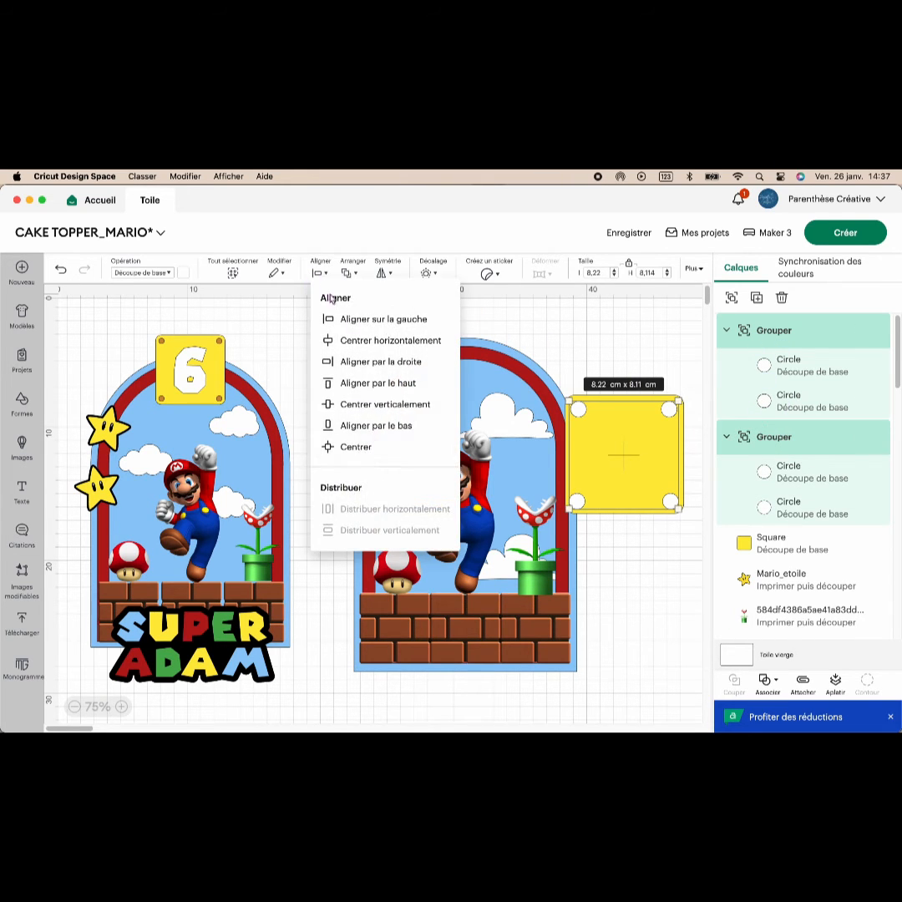
click(375, 453)
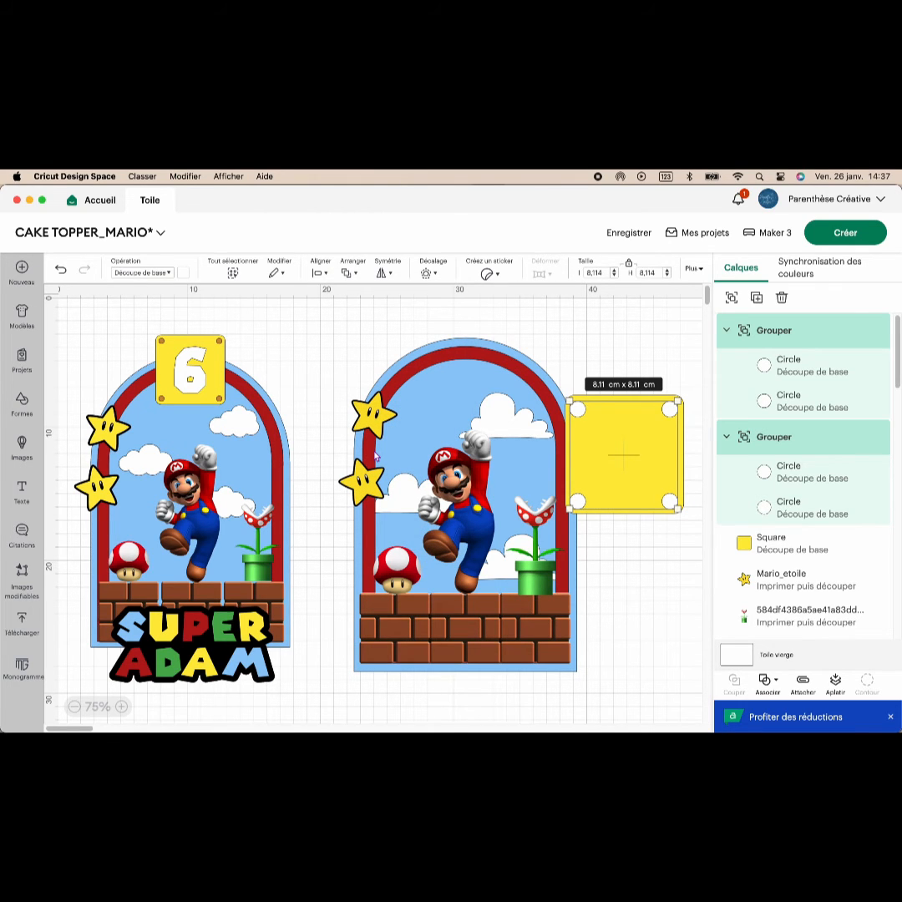
click(765, 681)
click(776, 557)
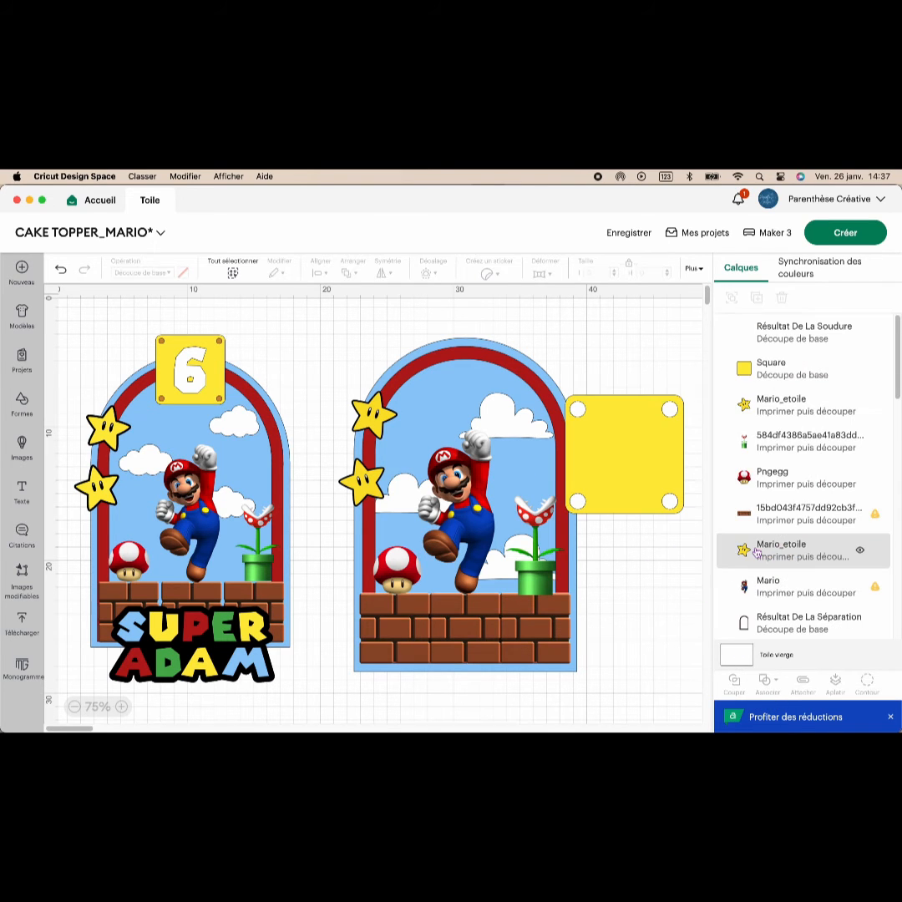
Centre the welded corner circles on the yellow square.
click(785, 332)
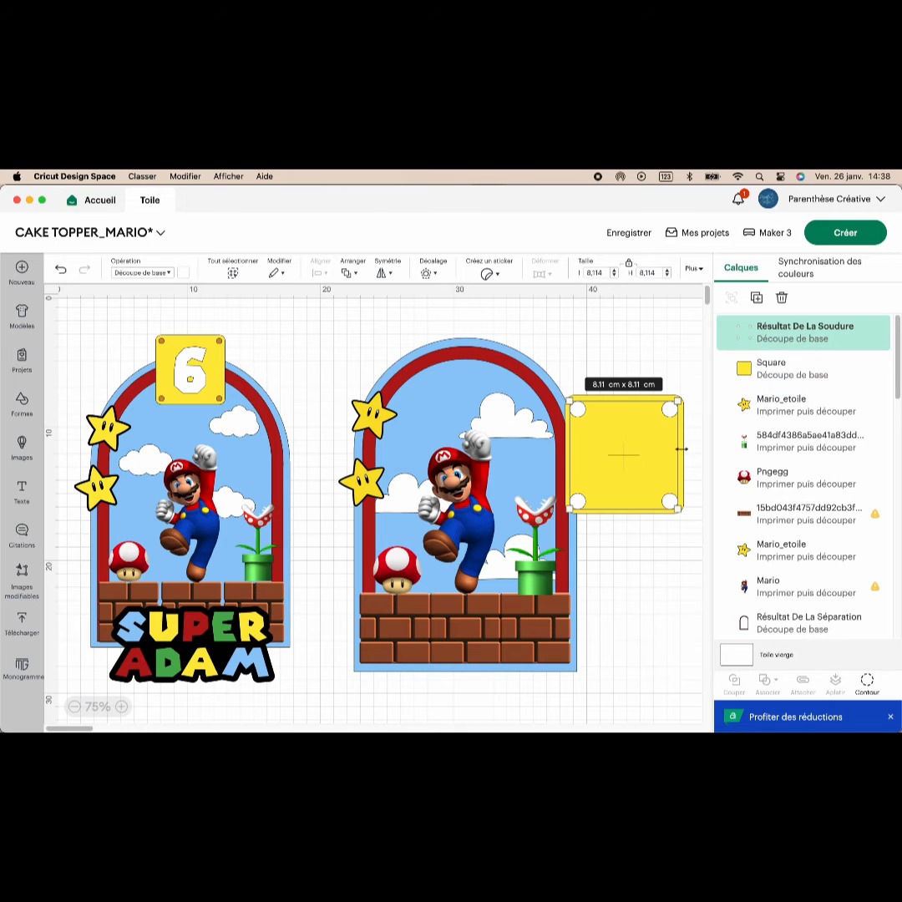
shift+click(743, 373)
click(320, 272)
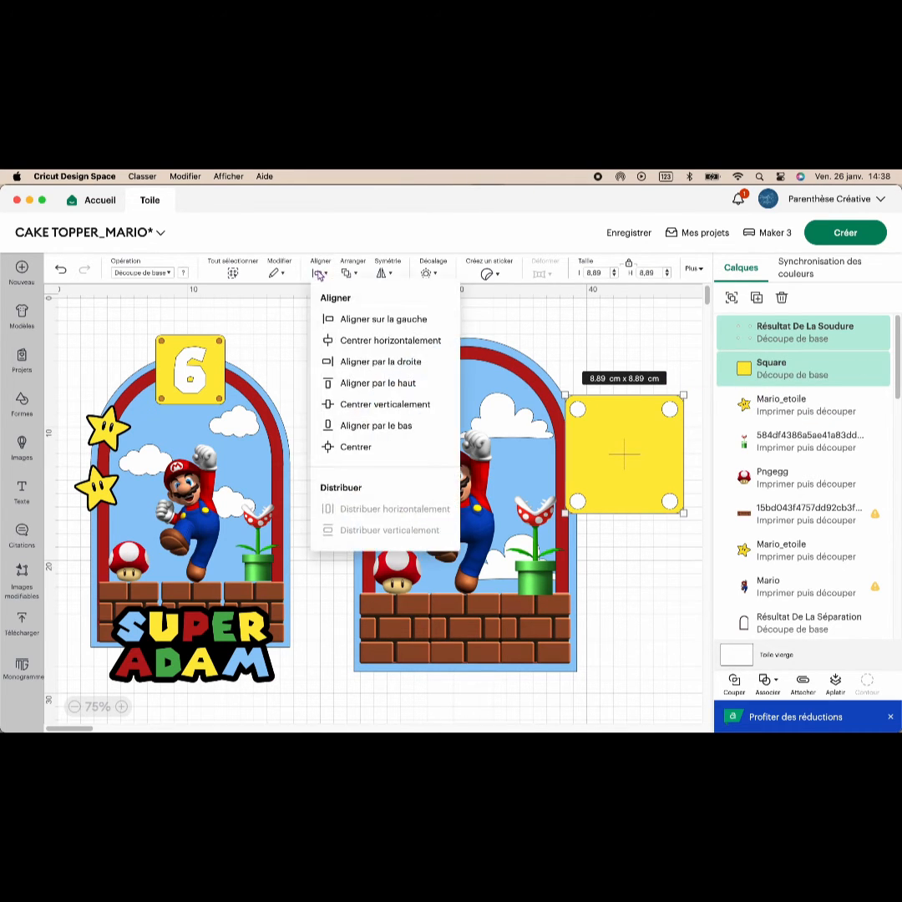
click(355, 448)
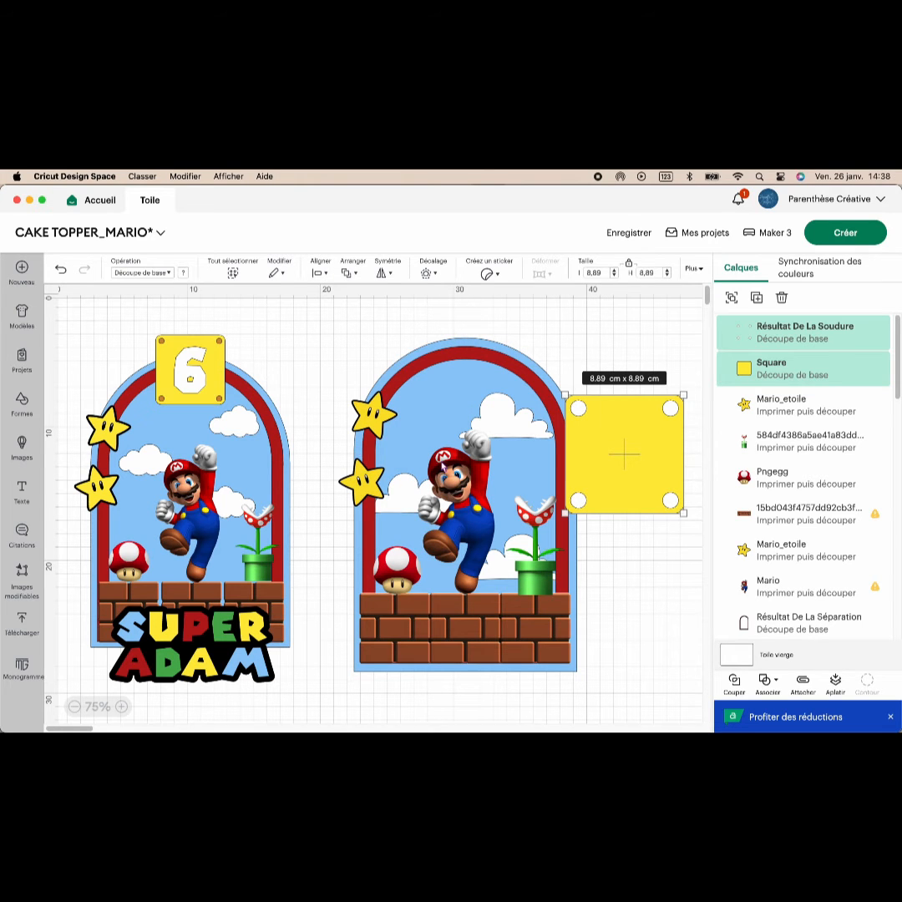
Slice the welded corner circles out of the yellow square and delete the cut-out pieces, leaving four holes.
click(738, 694)
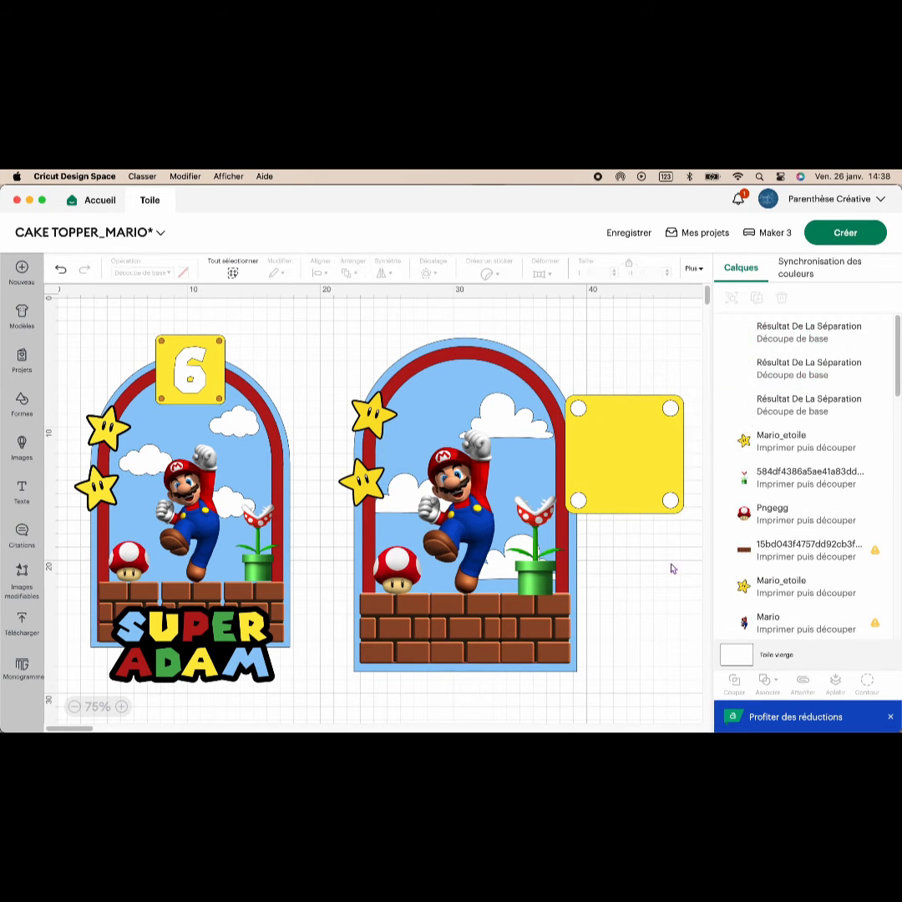
drag(667, 473, 688, 594)
drag(631, 475, 651, 584)
drag(665, 680, 657, 582)
click(781, 303)
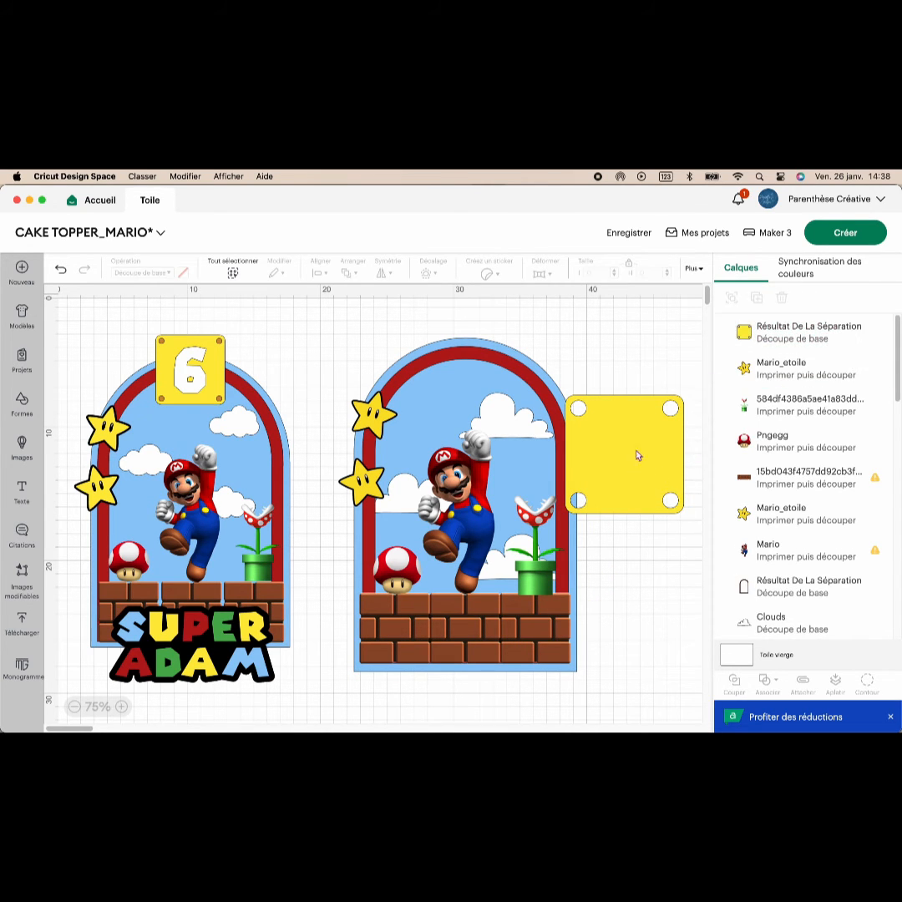
Shrink the perforated yellow square to about 4.47 cm, then place a duplicate of it alongside.
mouse_move(636, 455)
mouse_down()
mouse_move(610, 458)
mouse_move(636, 467)
mouse_up()
drag(683, 528, 625, 384)
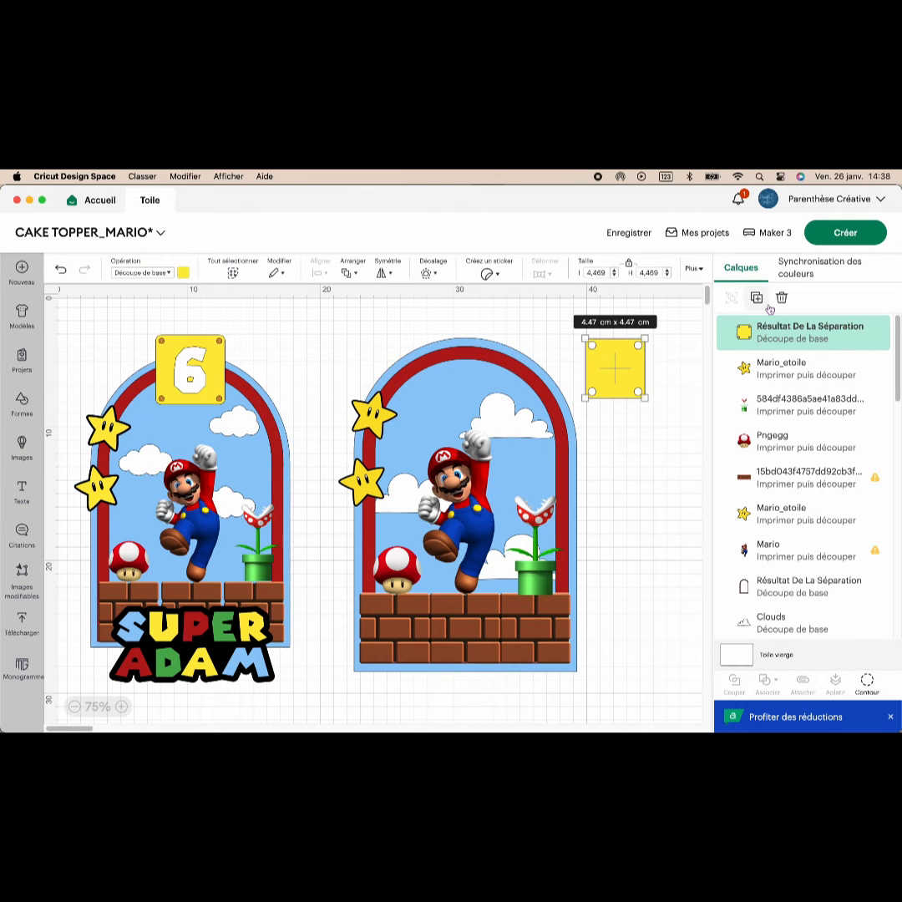
key(super+c)
key(super+v)
drag(219, 459, 552, 367)
Hide the contours of all four corner holes in the original yellow square to make it solid.
click(612, 367)
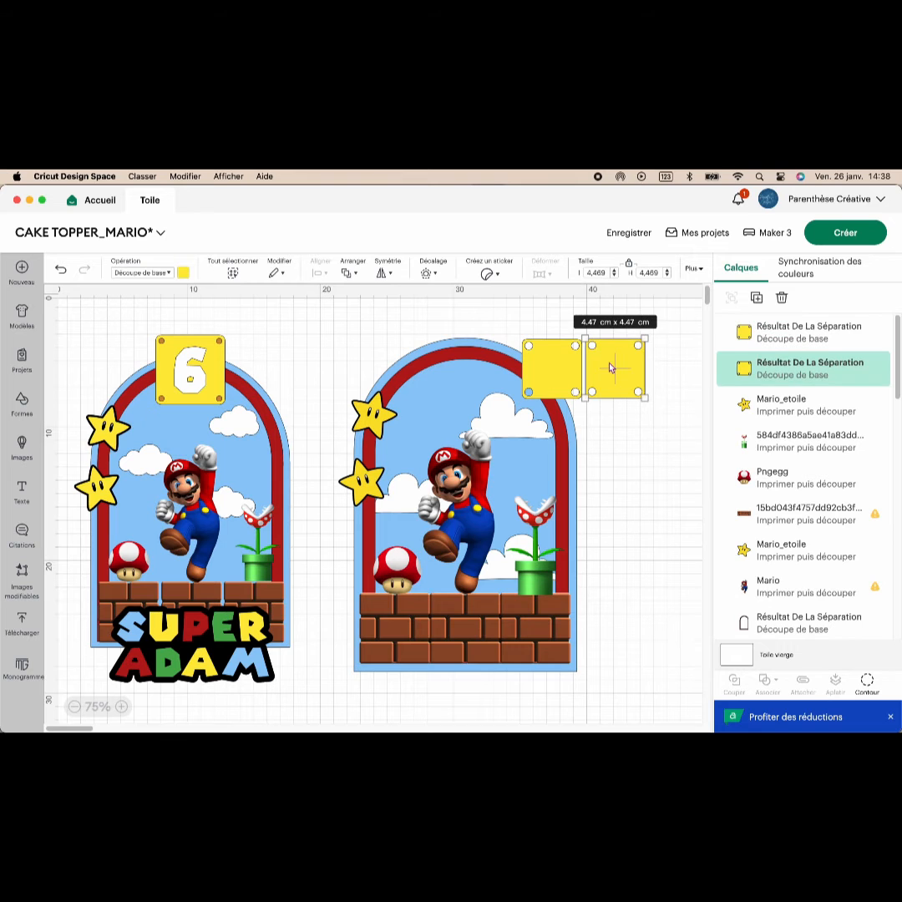
click(867, 685)
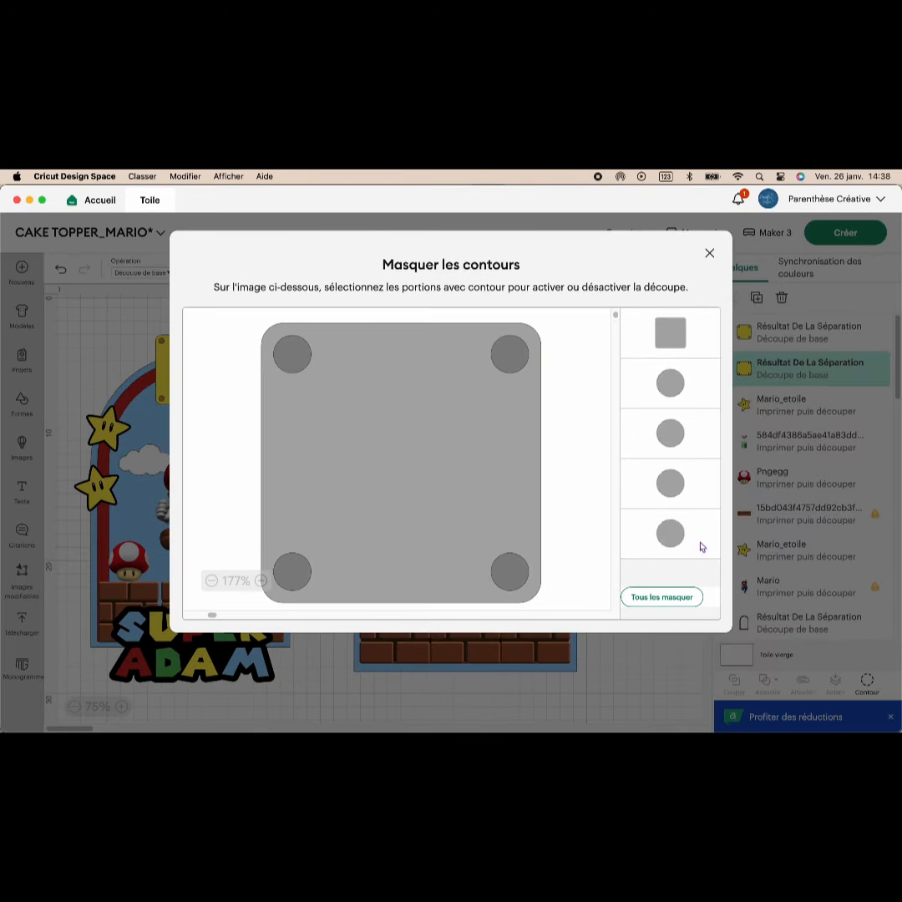
click(677, 385)
click(681, 434)
click(690, 491)
click(695, 541)
click(709, 253)
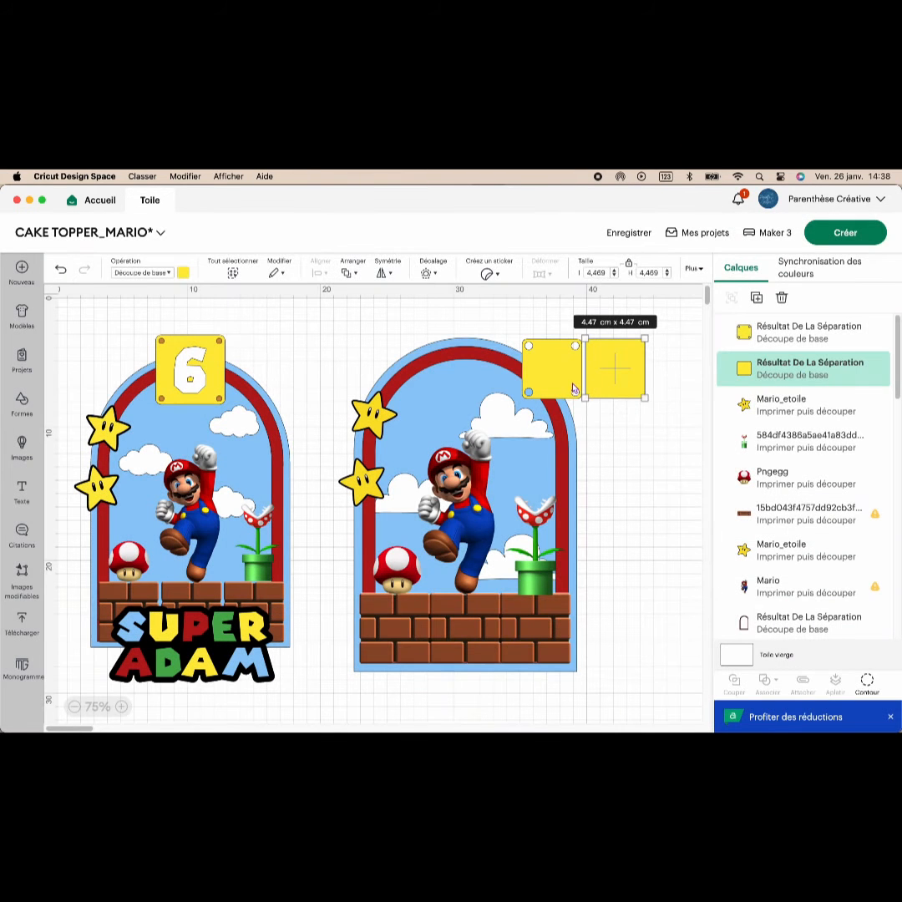
Recolour the solid square orange-brown.
click(566, 380)
click(611, 369)
click(183, 272)
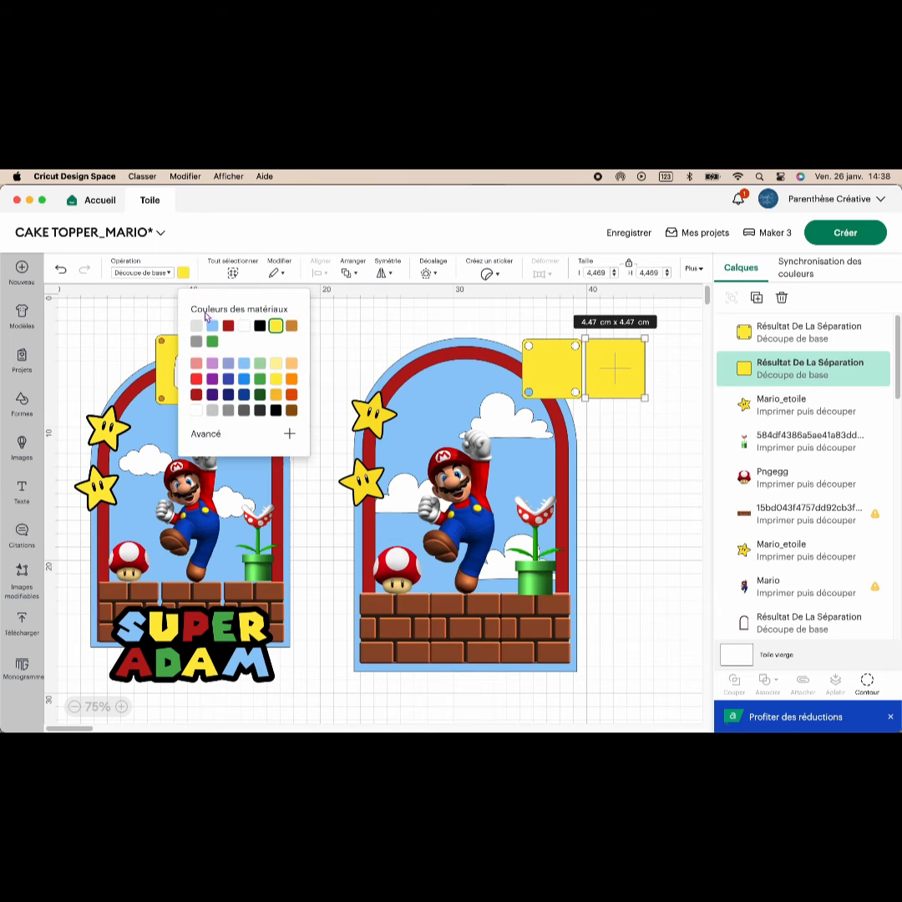
click(290, 326)
click(385, 320)
Centre the perforated yellow square over the orange-brown one and position the block at the top of the new arch.
drag(575, 372, 456, 361)
click(320, 270)
click(375, 447)
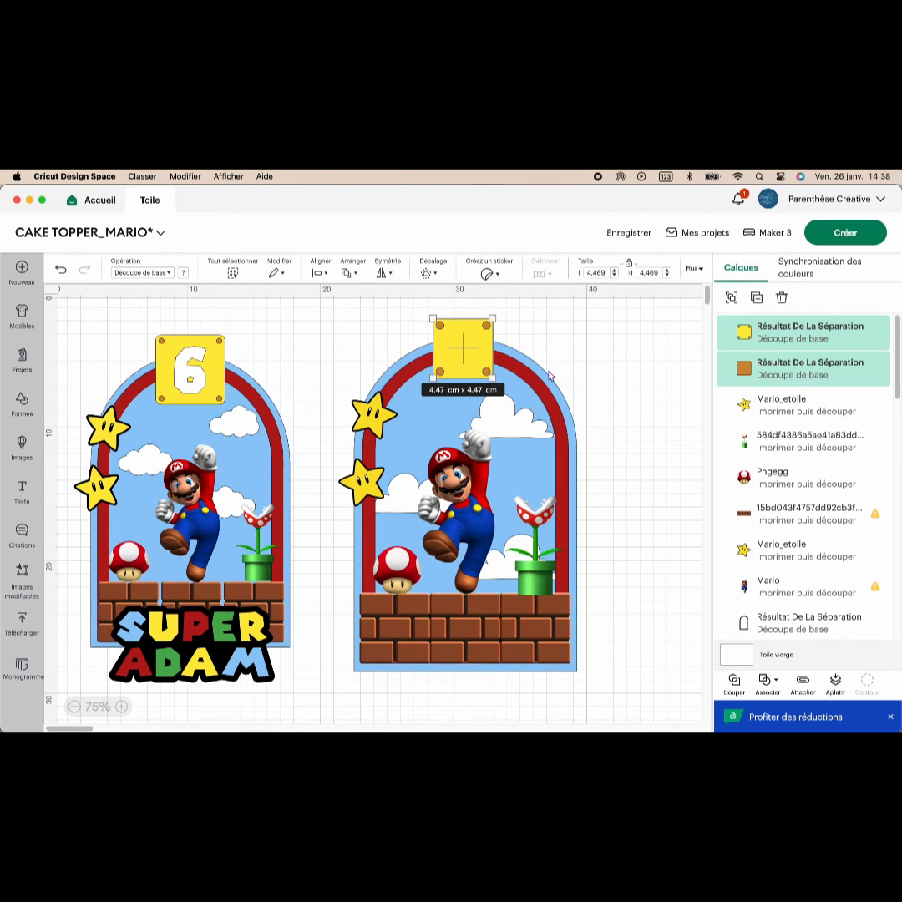
click(620, 353)
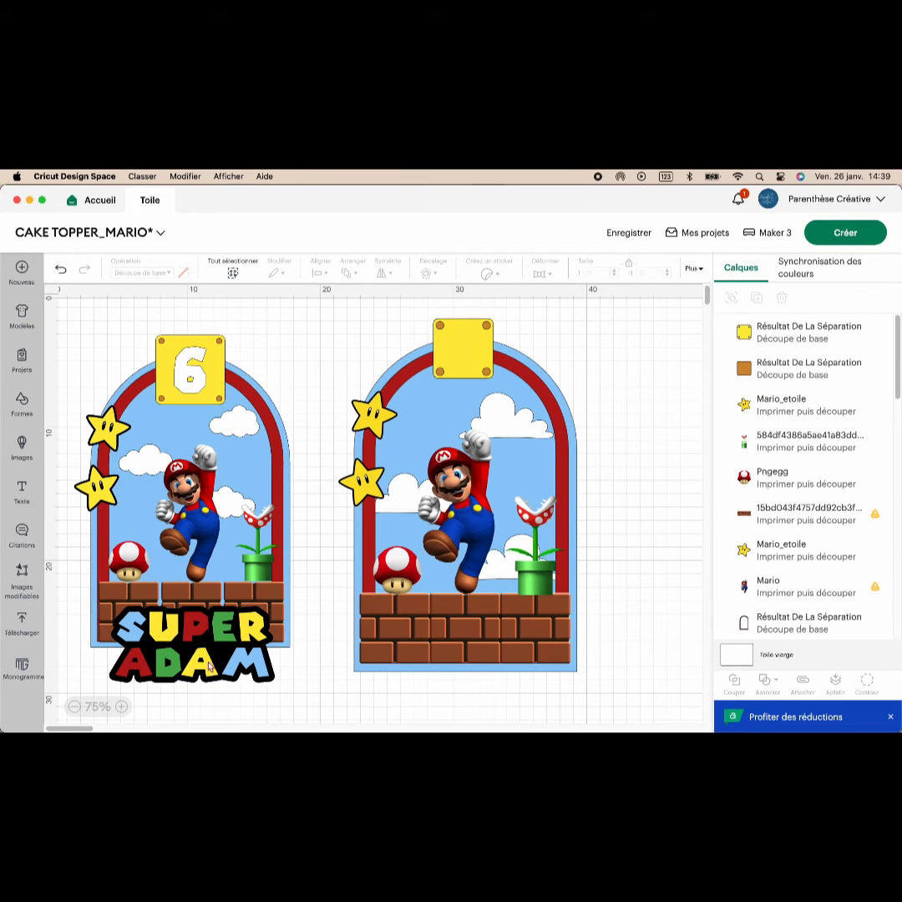
Add a text object in the Super Mario 256 system font and place it over the new topper's brick wall.
click(30, 498)
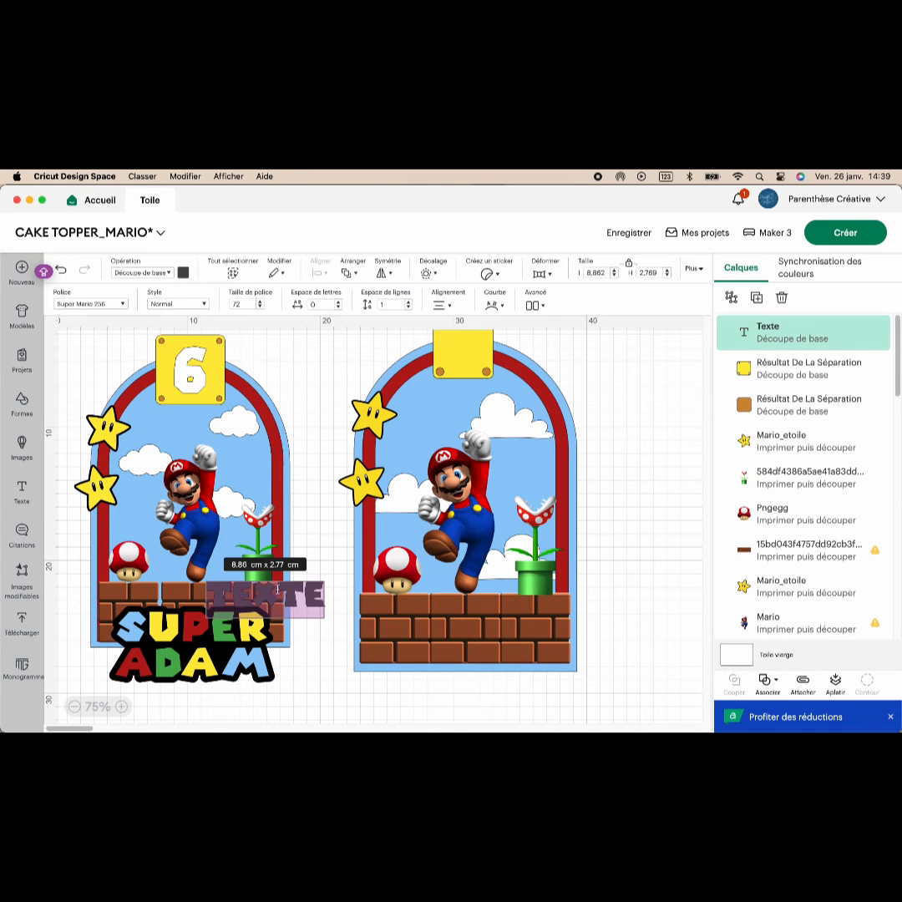
click(88, 305)
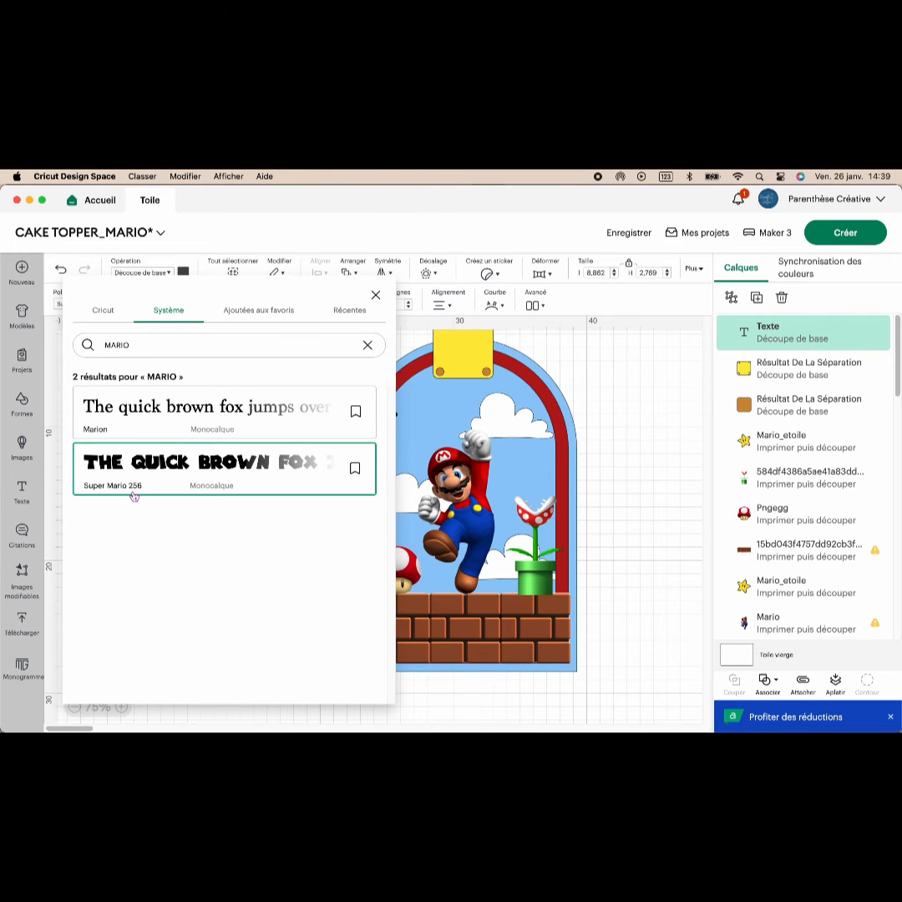
click(616, 450)
drag(288, 589, 457, 612)
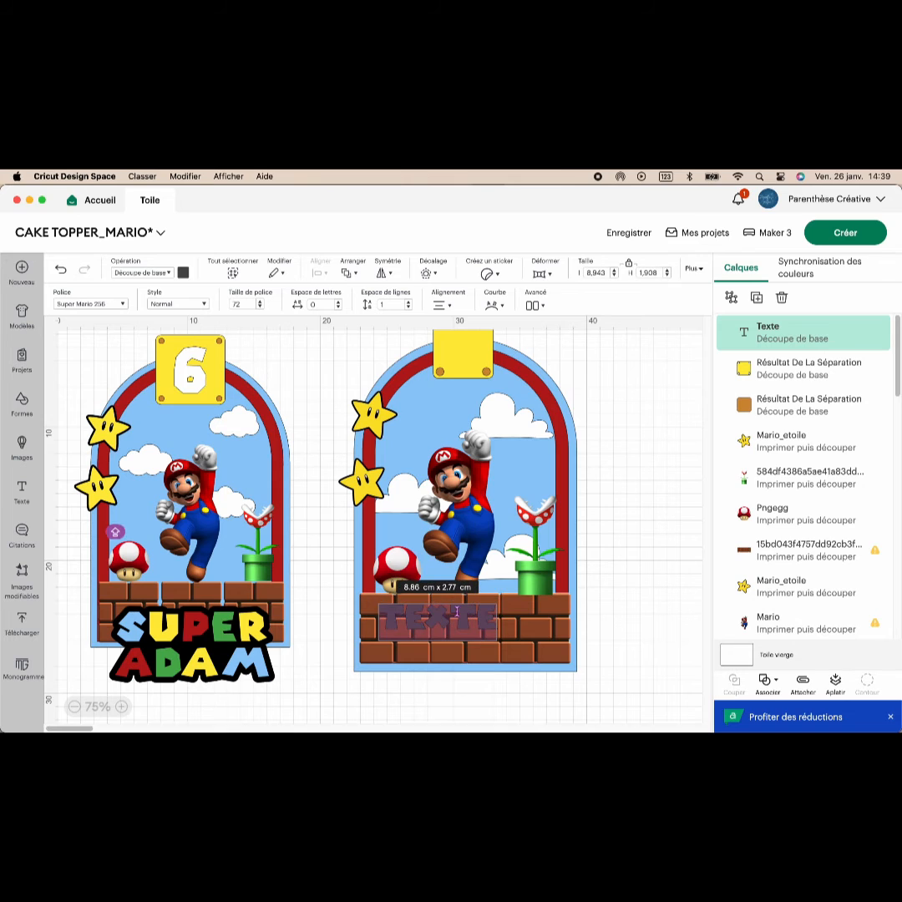
Replace the placeholder text with SUPER on the first line and the child's first name on the second.
double_click(457, 612)
text(SUPER)
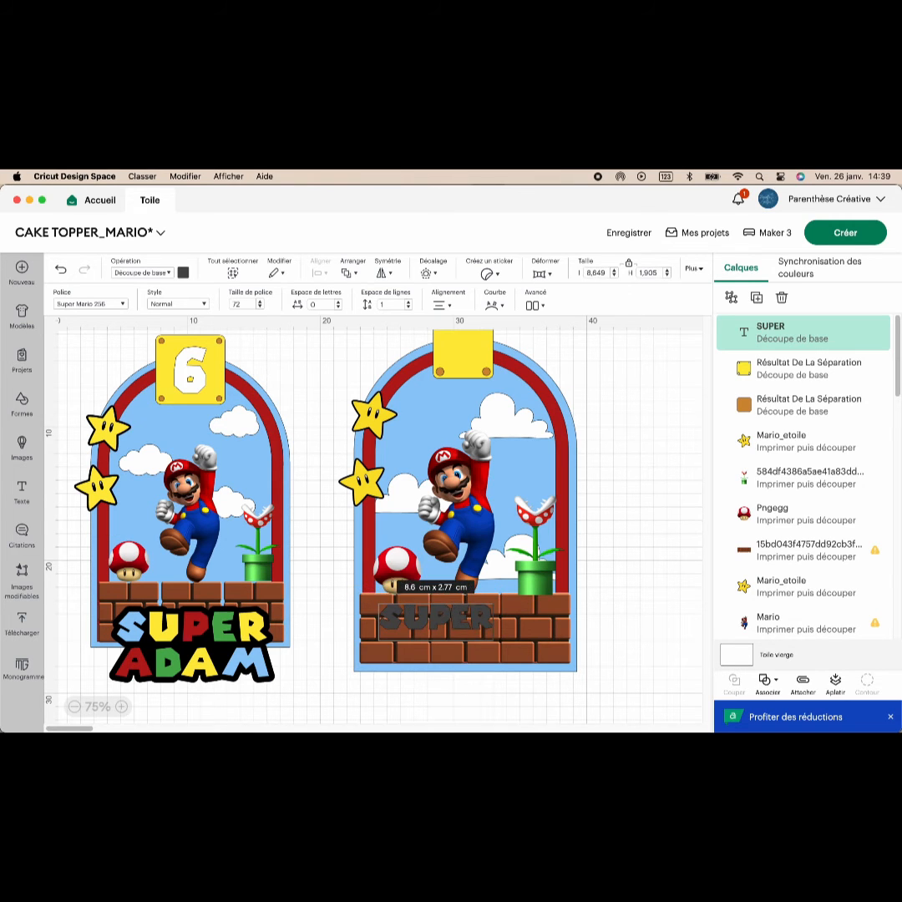
key(Return)
text(ADM)
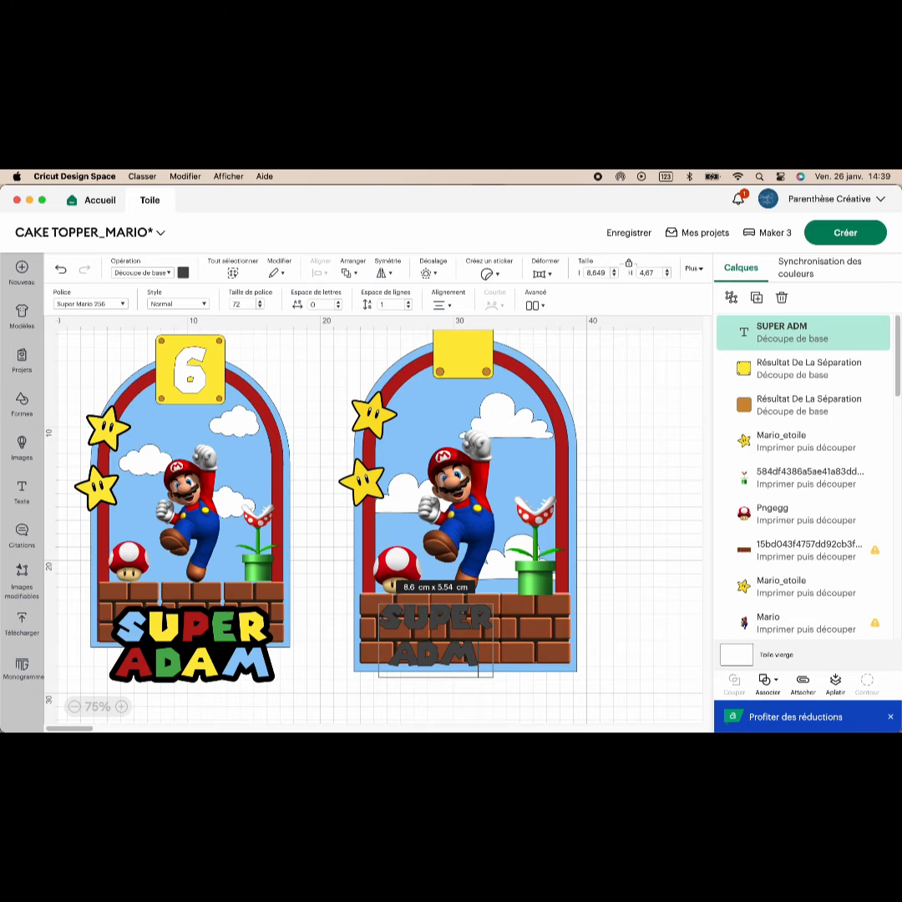
key(BackSpace)
text(AM)
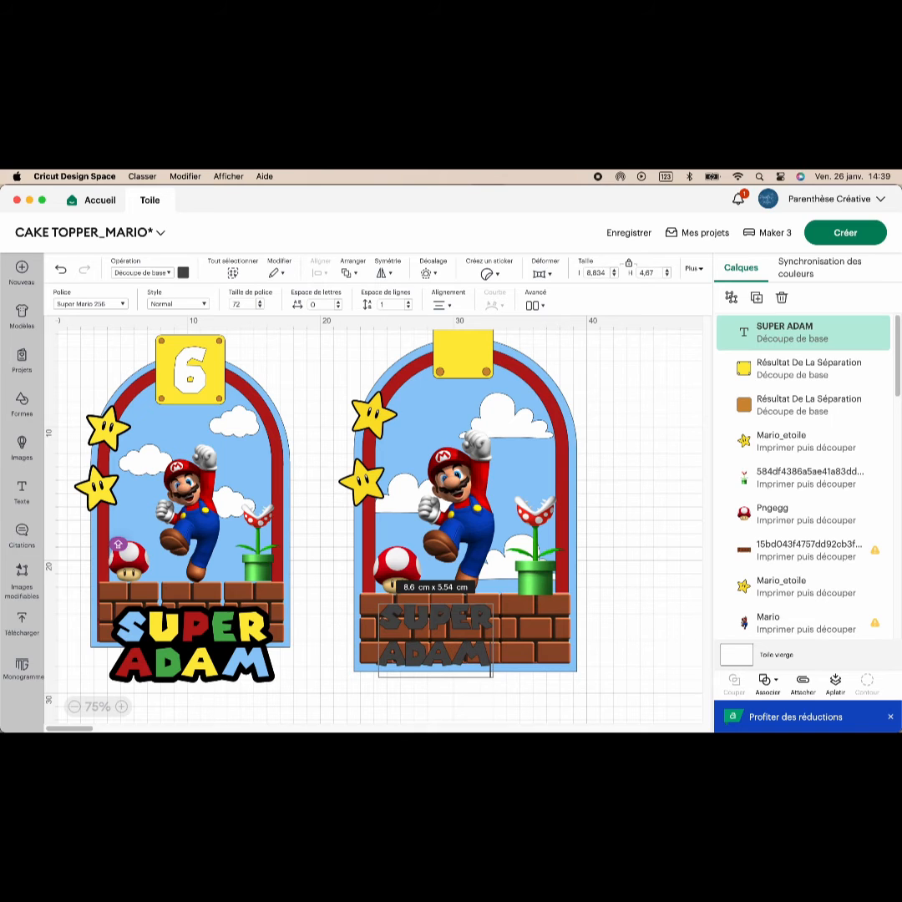
click(593, 609)
Enlarge the two-line text to about 12.48 × 6.6 cm and place it below the new arch.
drag(457, 629, 505, 691)
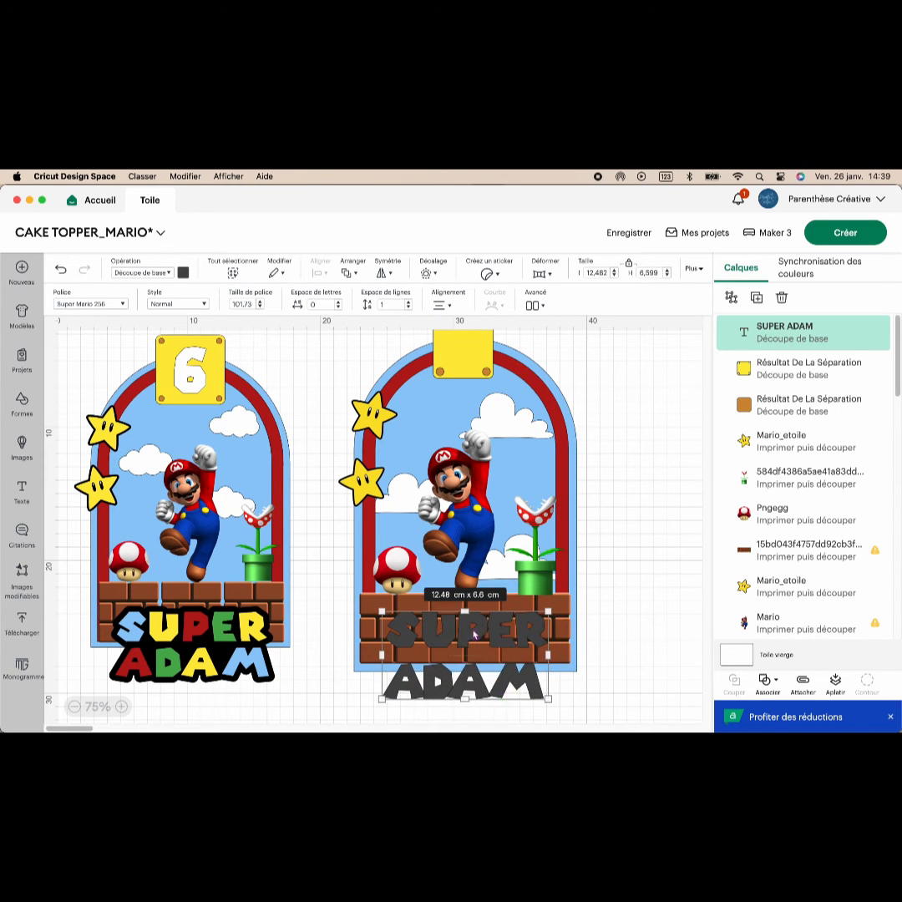
scroll(573, 517, down, 1)
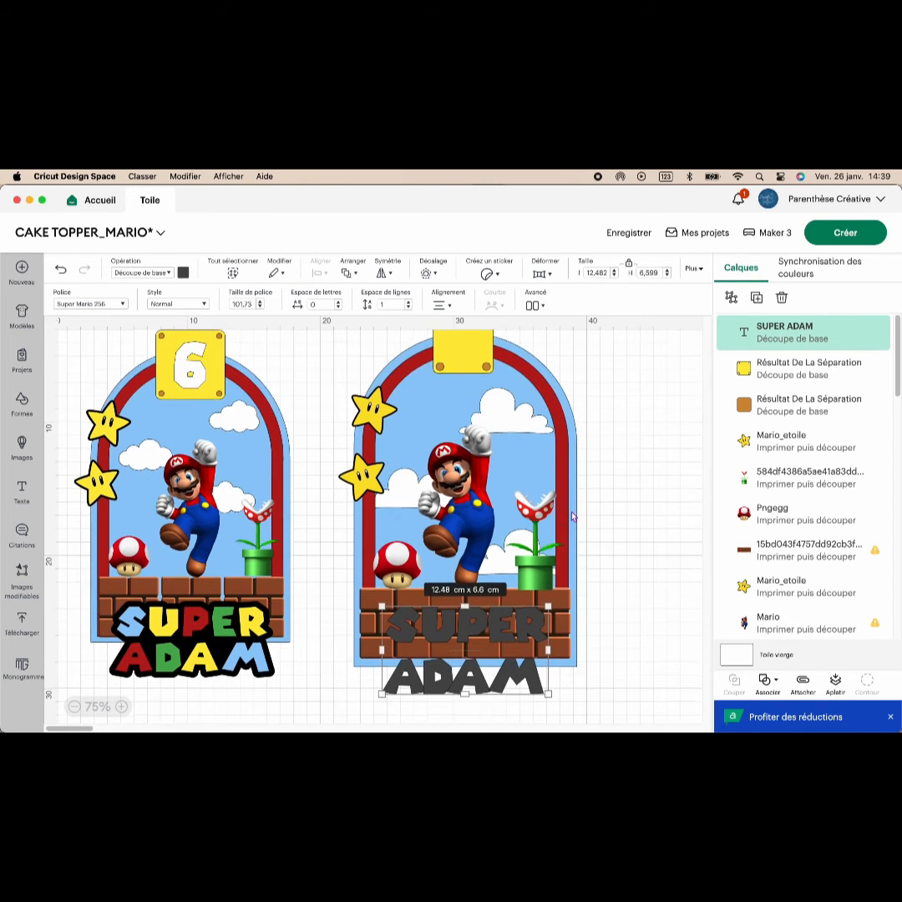
scroll(573, 517, down, 5)
drag(484, 566, 486, 646)
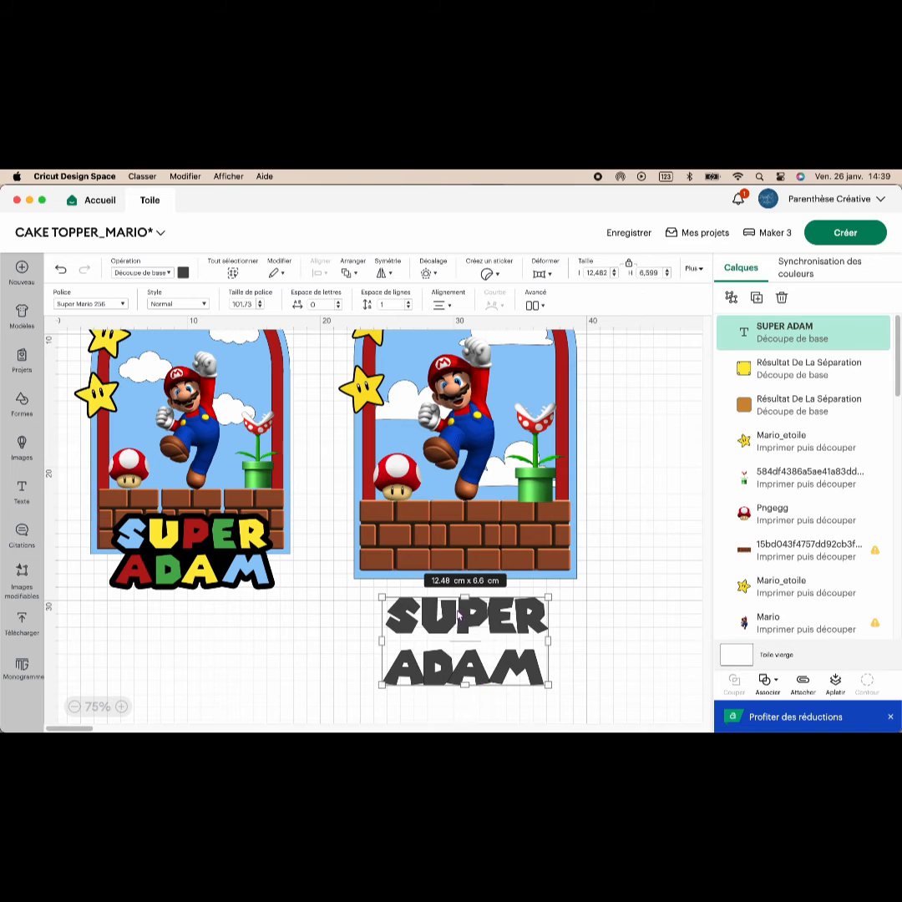
Widen the letter spacing until the text is about 13.39 cm wide and set its line spacing to -1.5.
click(340, 304)
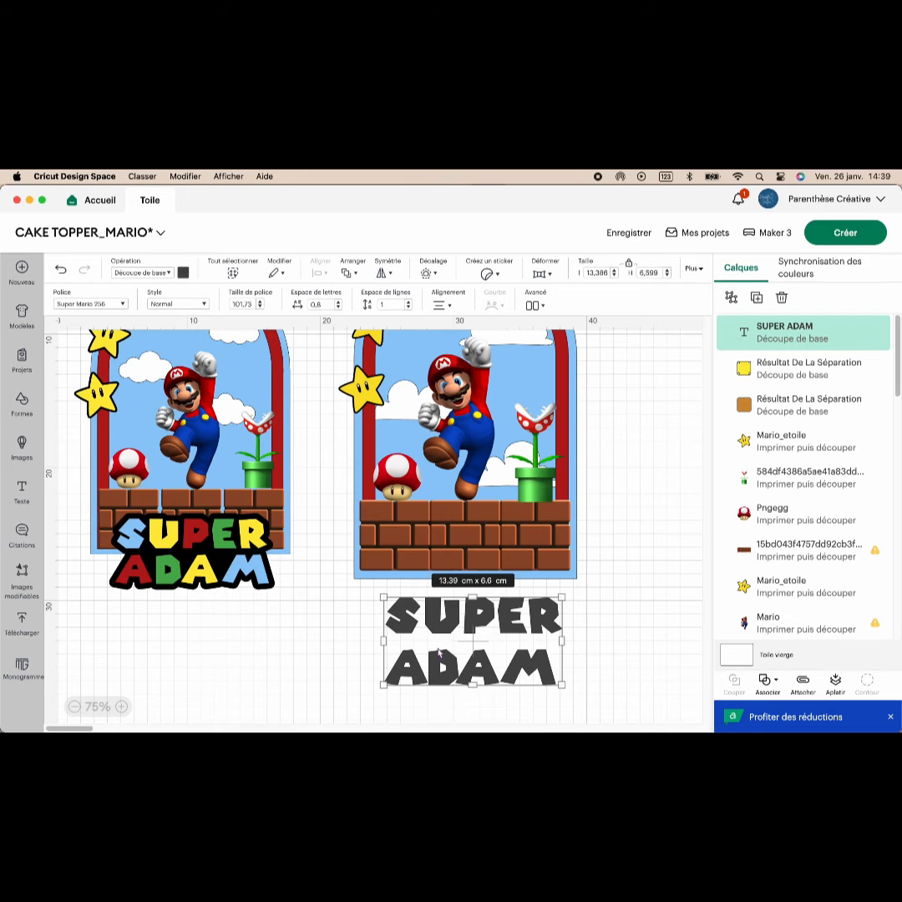
click(409, 307)
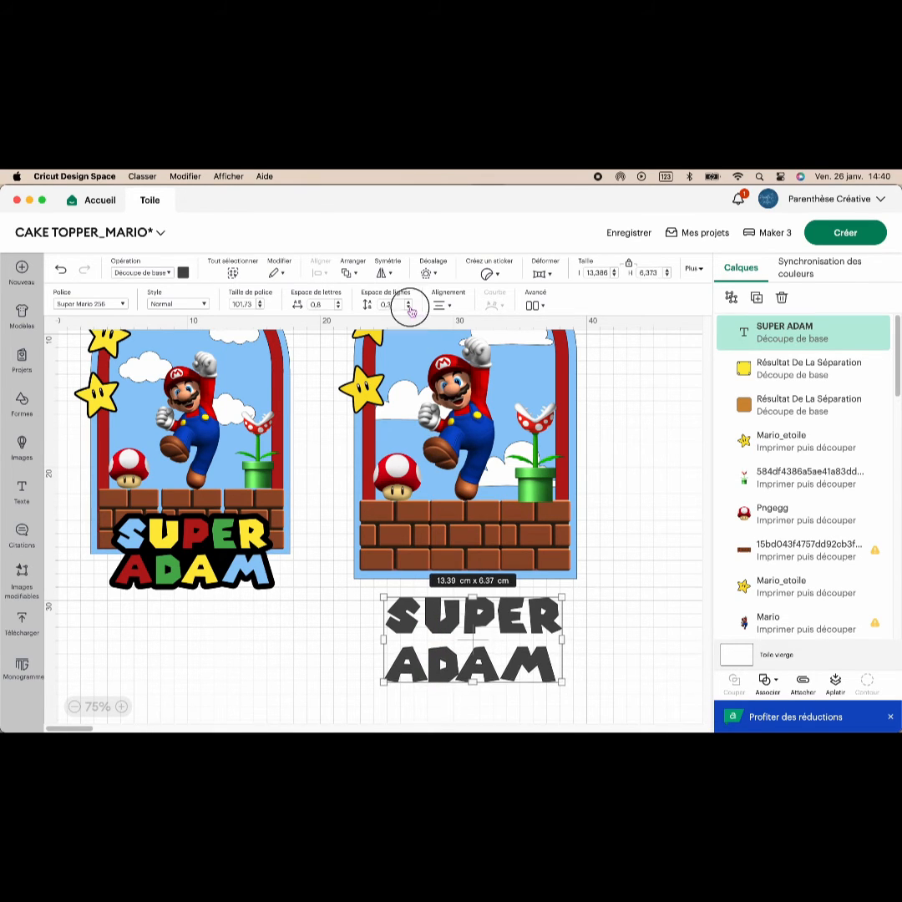
click(409, 307)
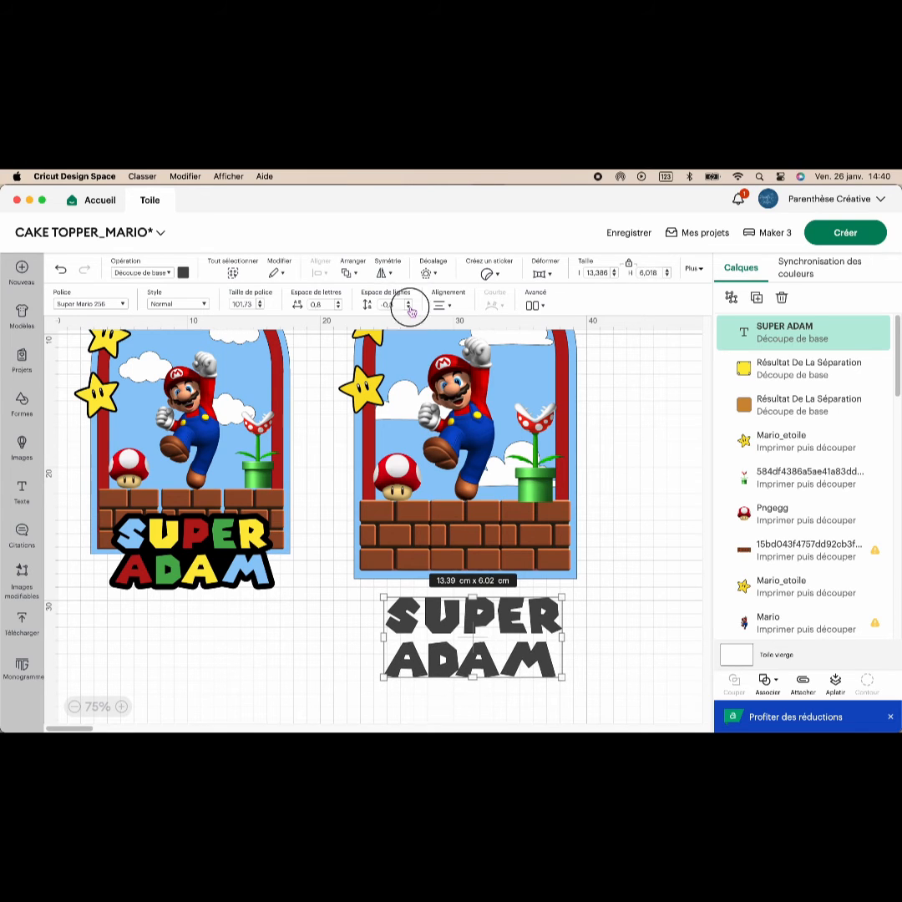
click(409, 307)
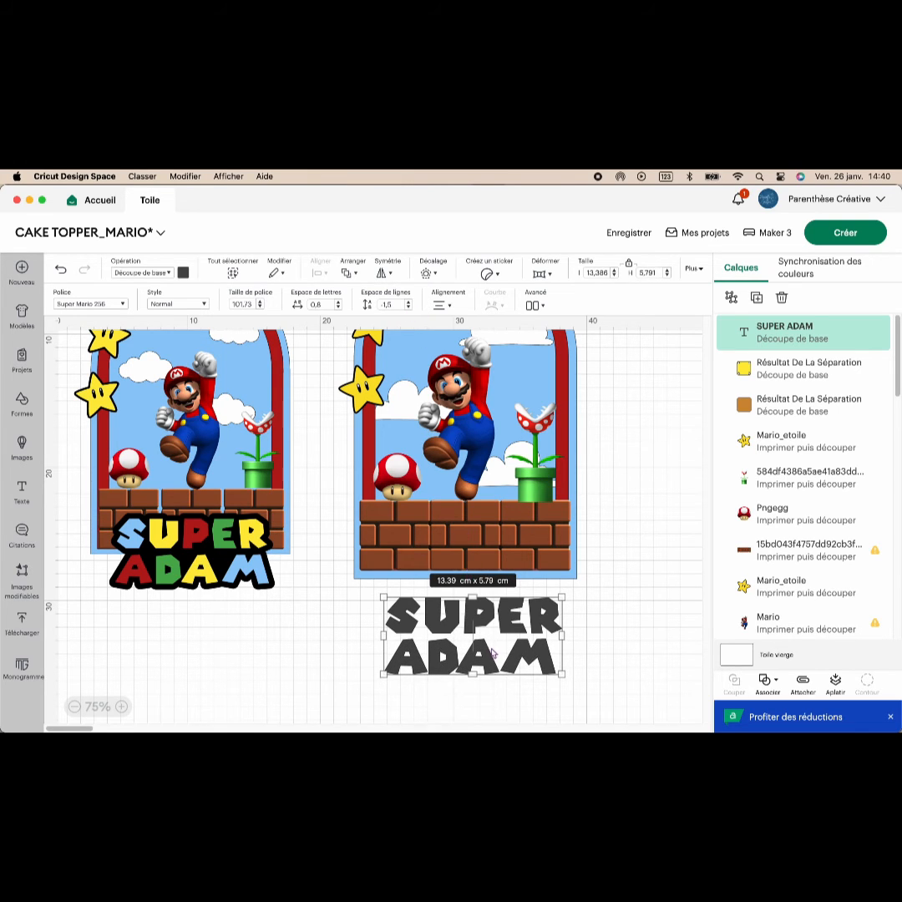
drag(491, 649, 491, 643)
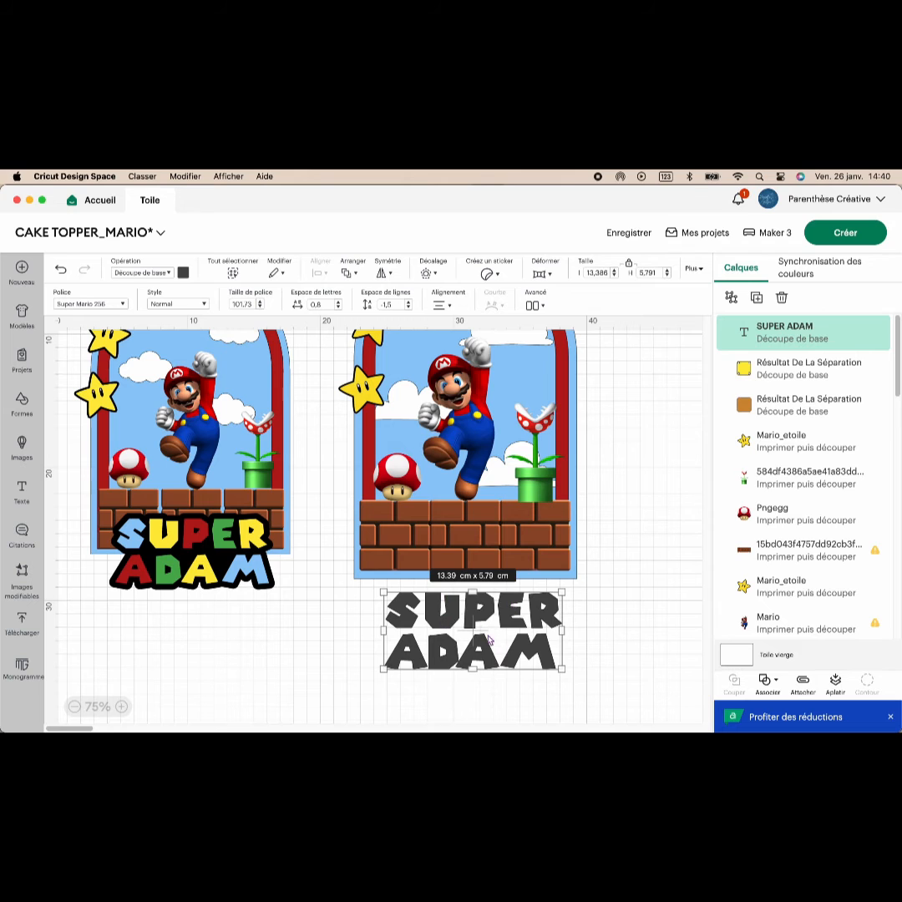
Recolour the two-line text dark red, recentre it below the arch and ungroup it into individual letters.
click(183, 272)
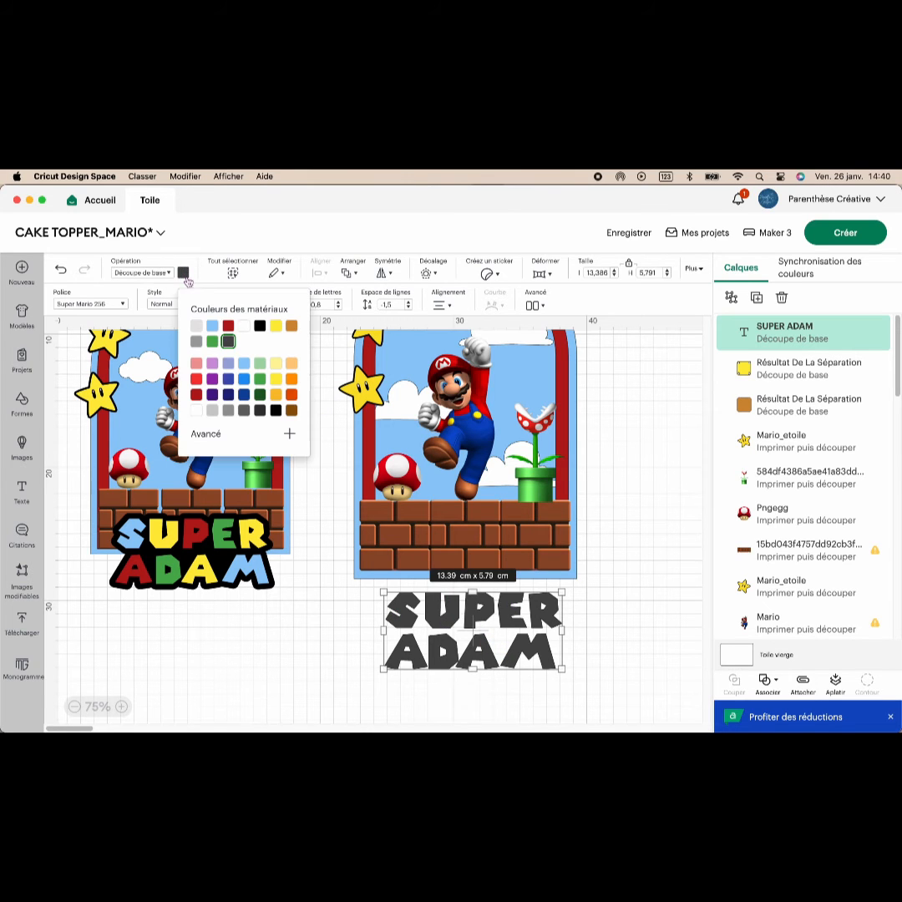
click(228, 325)
mouse_move(512, 652)
mouse_down()
mouse_move(509, 550)
mouse_move(526, 648)
mouse_up()
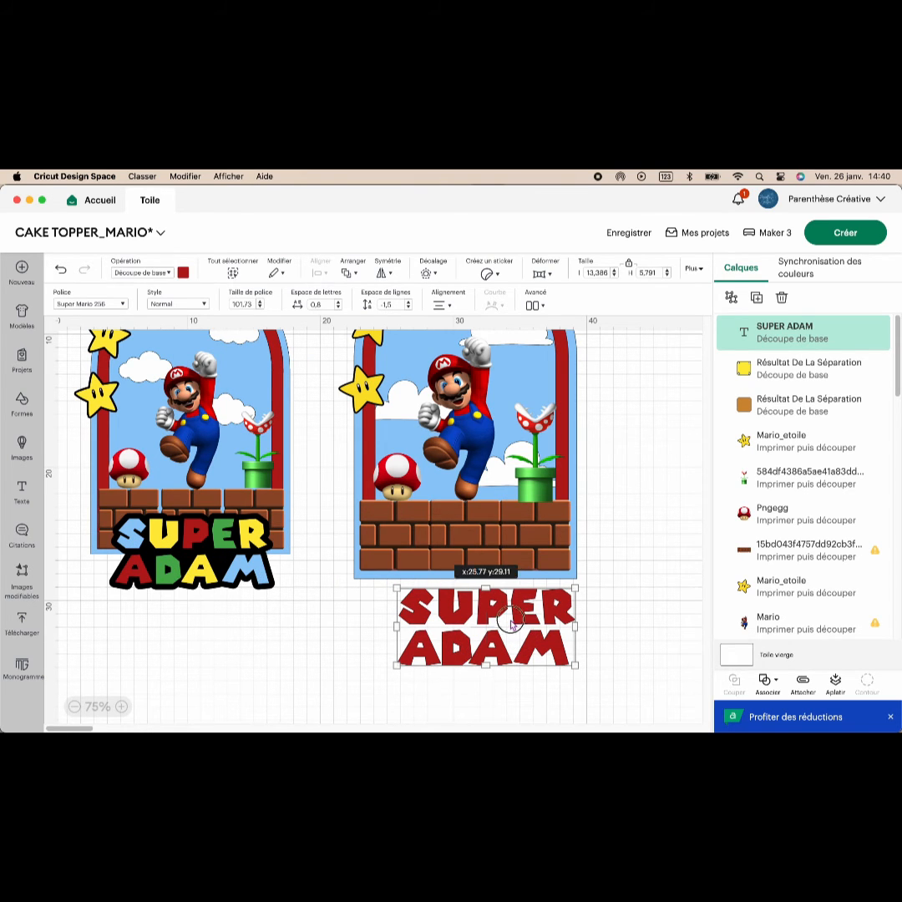
drag(512, 626, 496, 629)
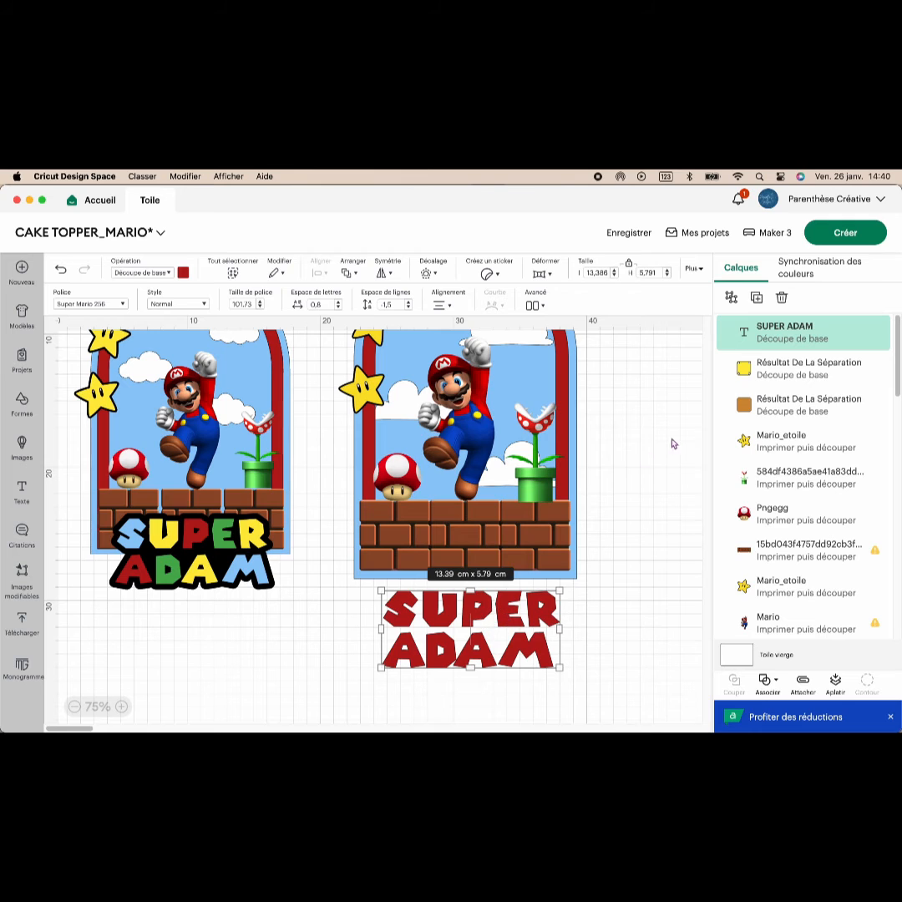
click(732, 298)
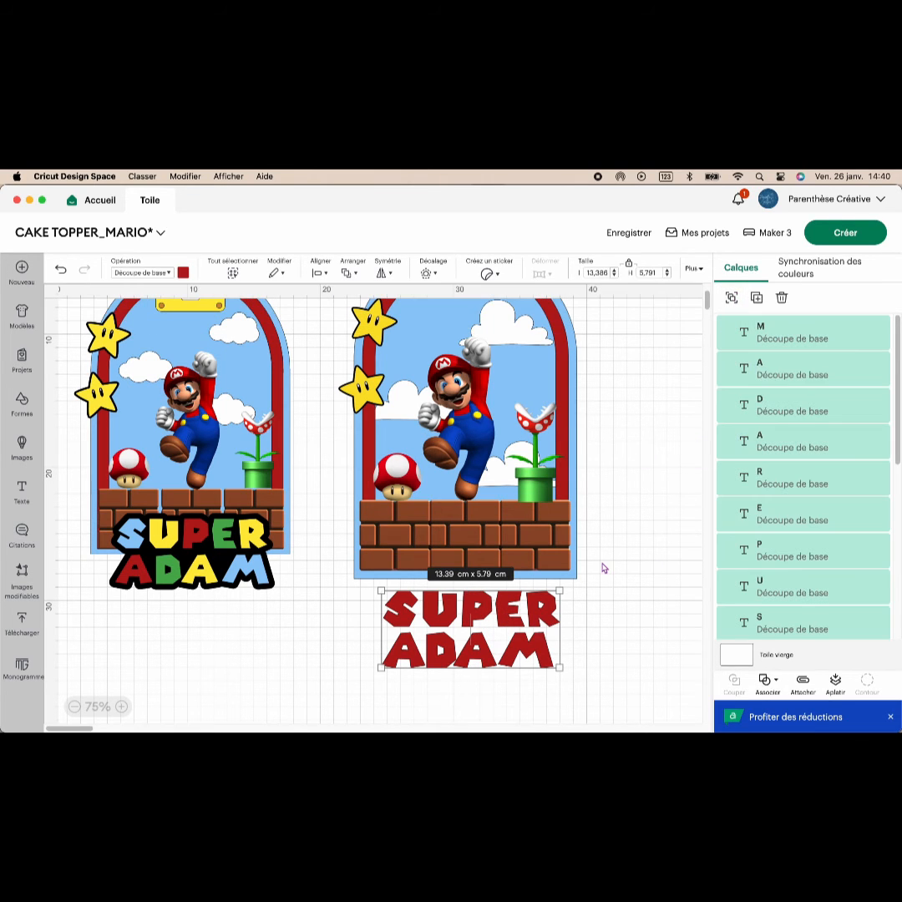
click(603, 565)
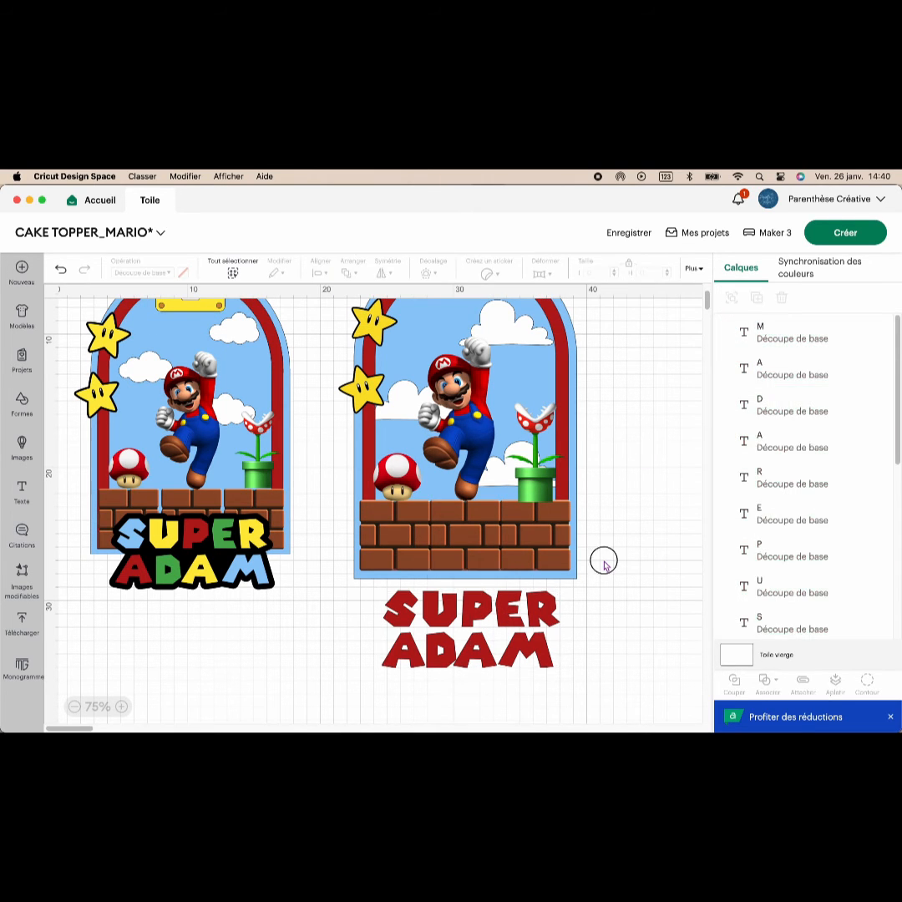
Recolour the S of SUPER and the last letter of the name light blue.
click(392, 613)
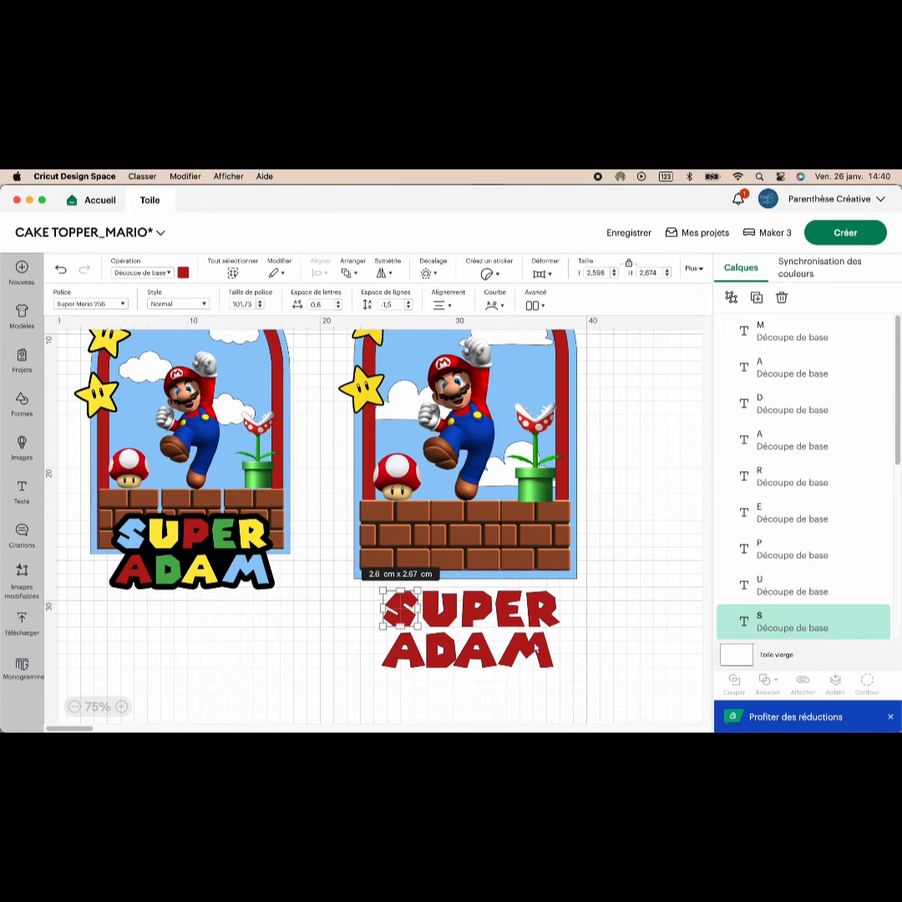
shift+click(535, 649)
click(183, 272)
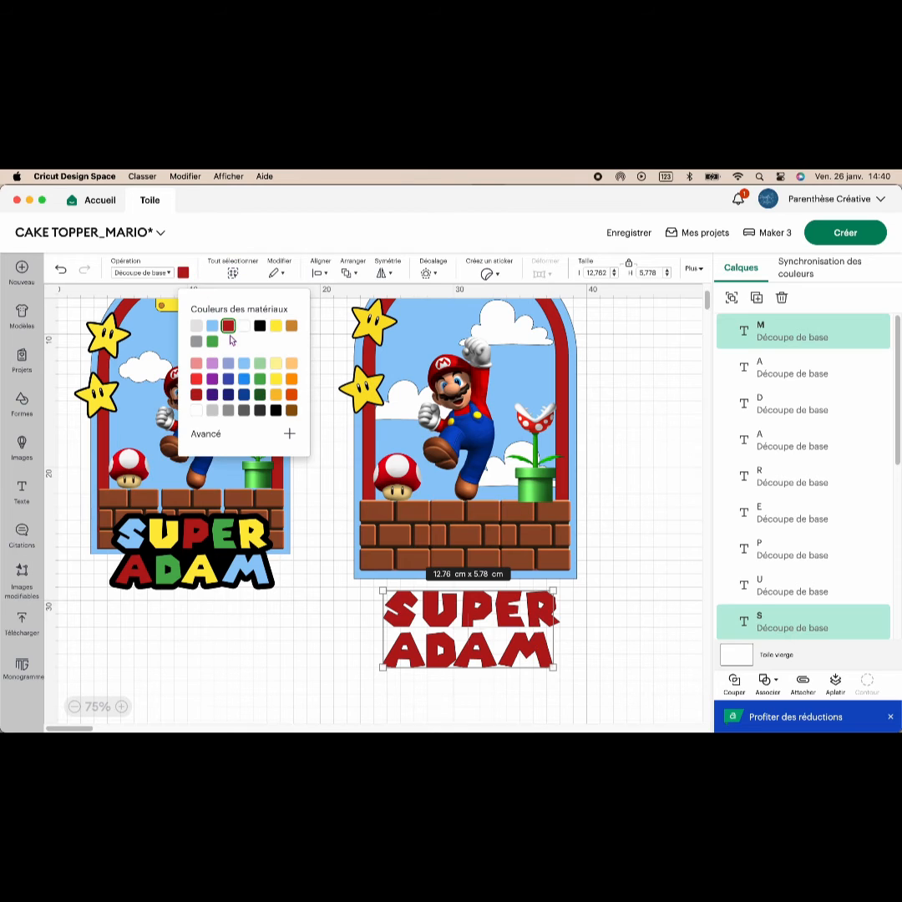
click(212, 326)
click(446, 615)
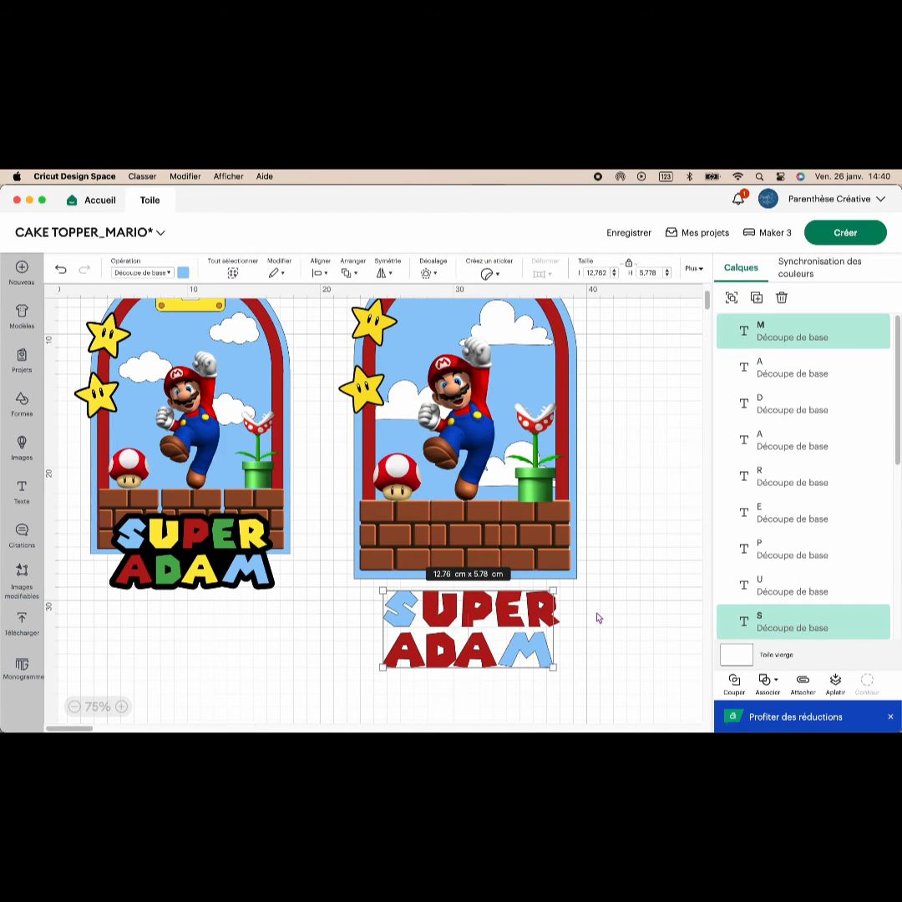
Recolour the U and R of SUPER and the third letter of the name yellow.
click(446, 614)
shift+click(551, 618)
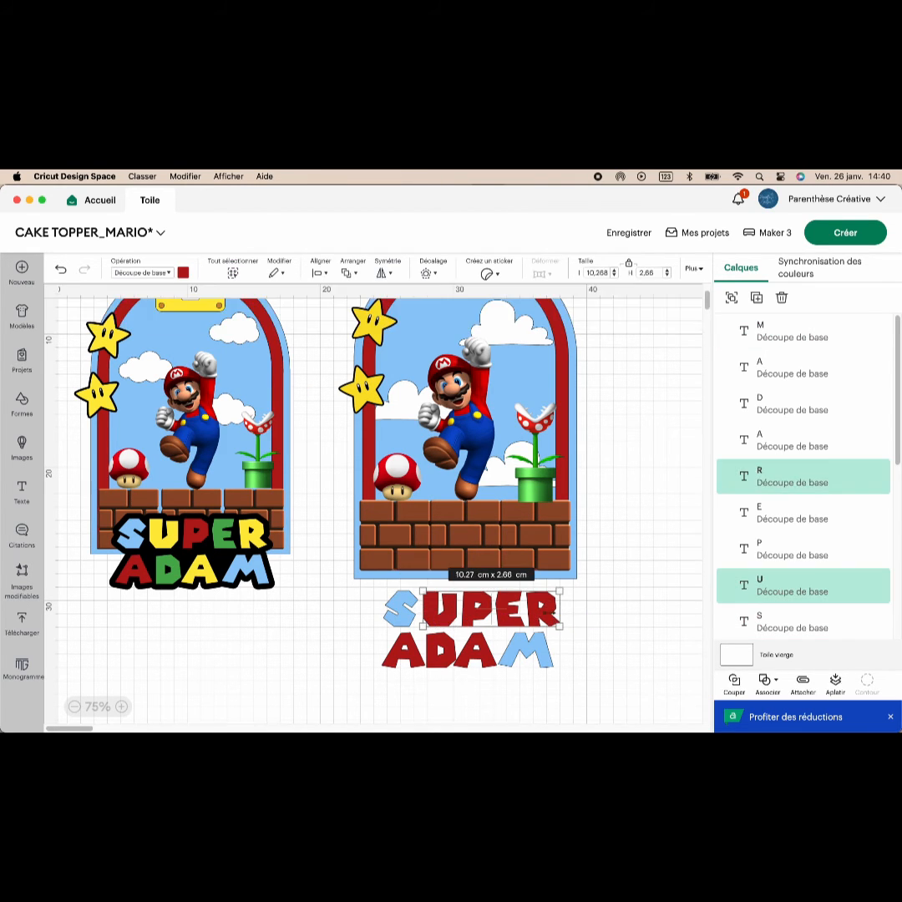
shift+click(473, 650)
click(183, 273)
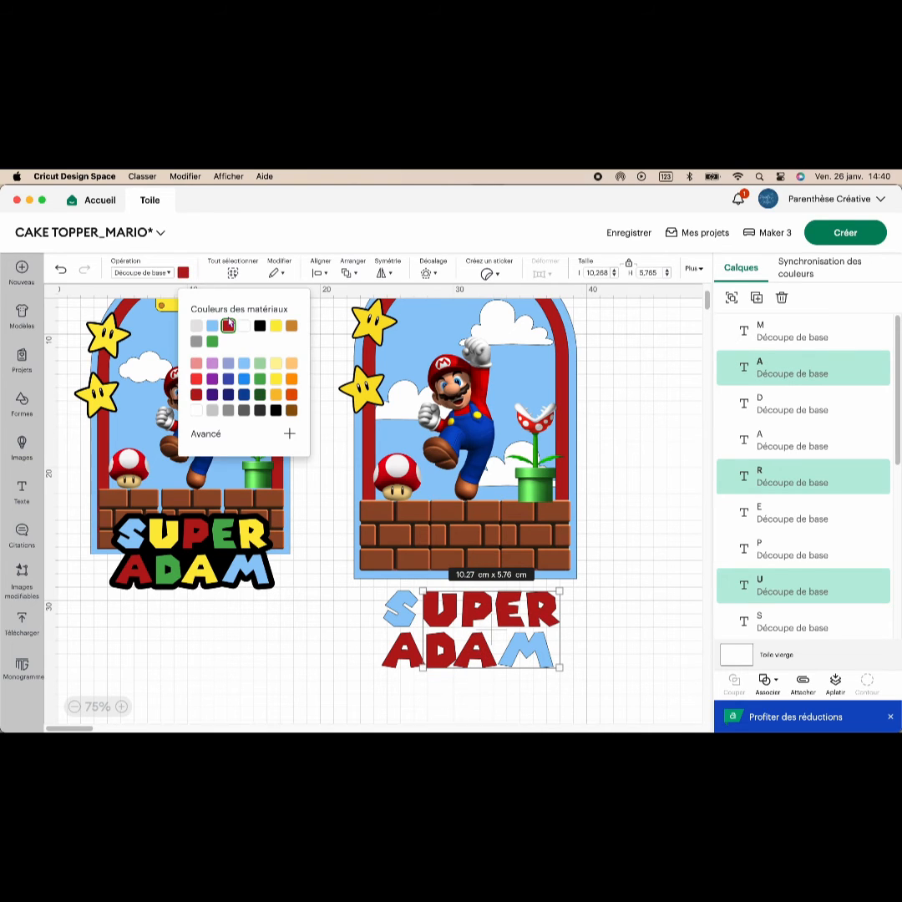
click(277, 326)
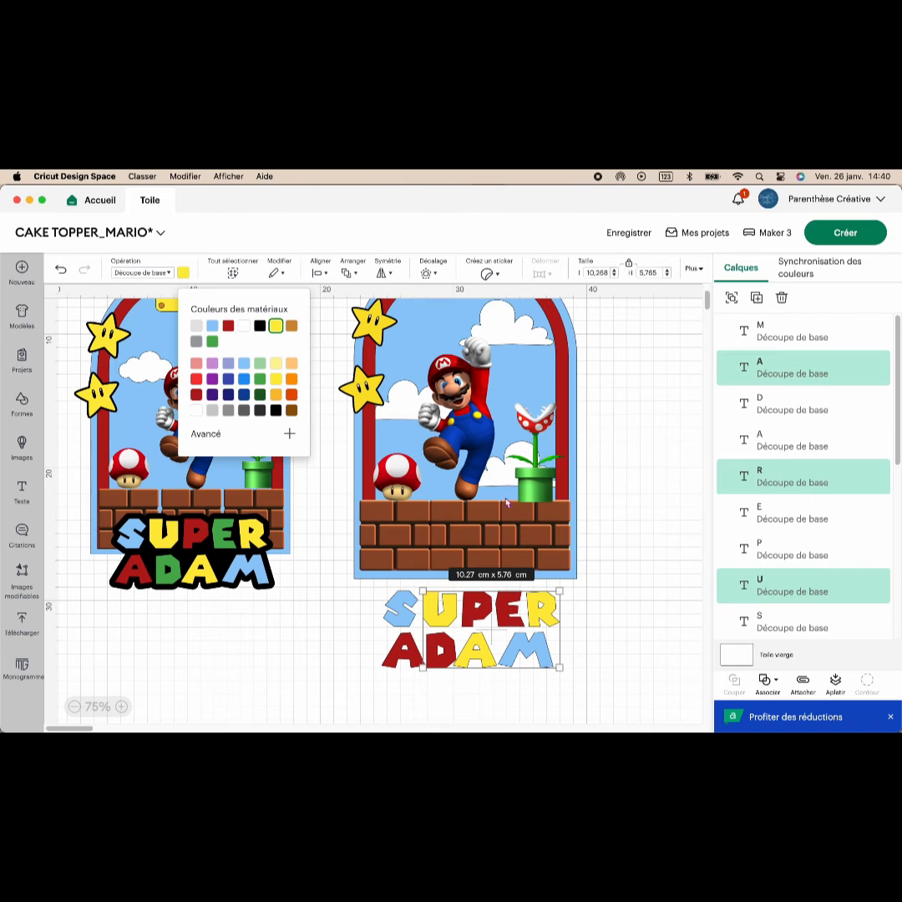
click(572, 594)
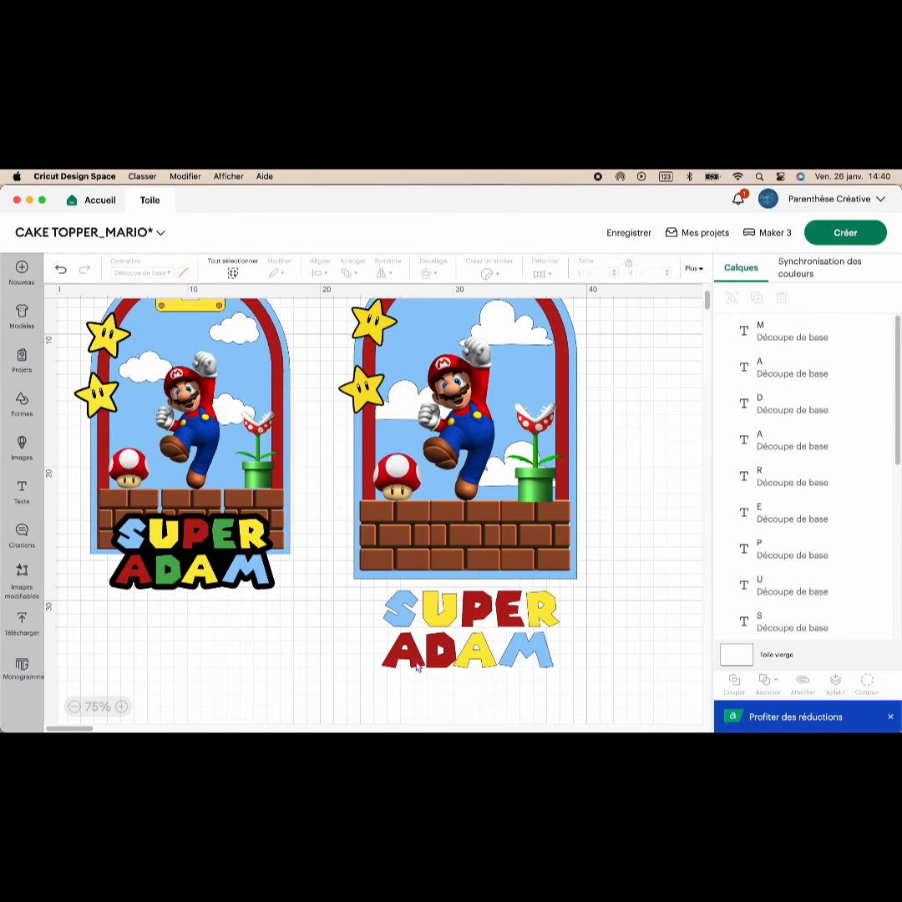
Recolour the E of SUPER and the second letter of the name green.
click(516, 612)
shift+click(441, 651)
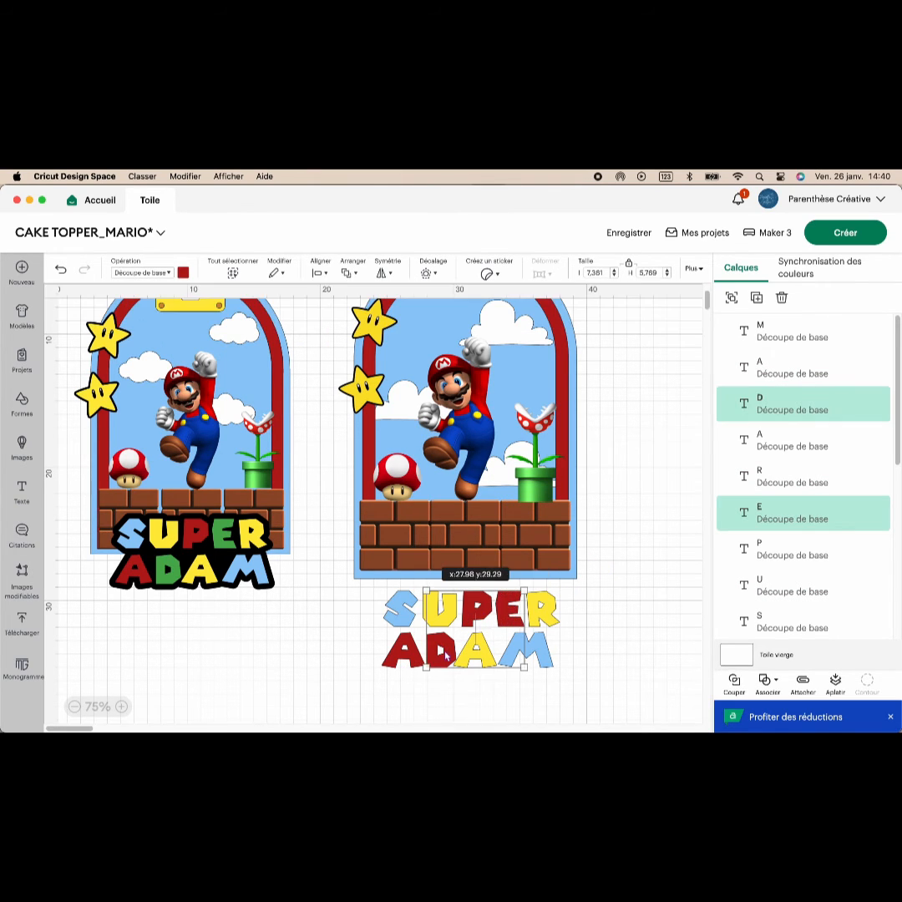
click(183, 273)
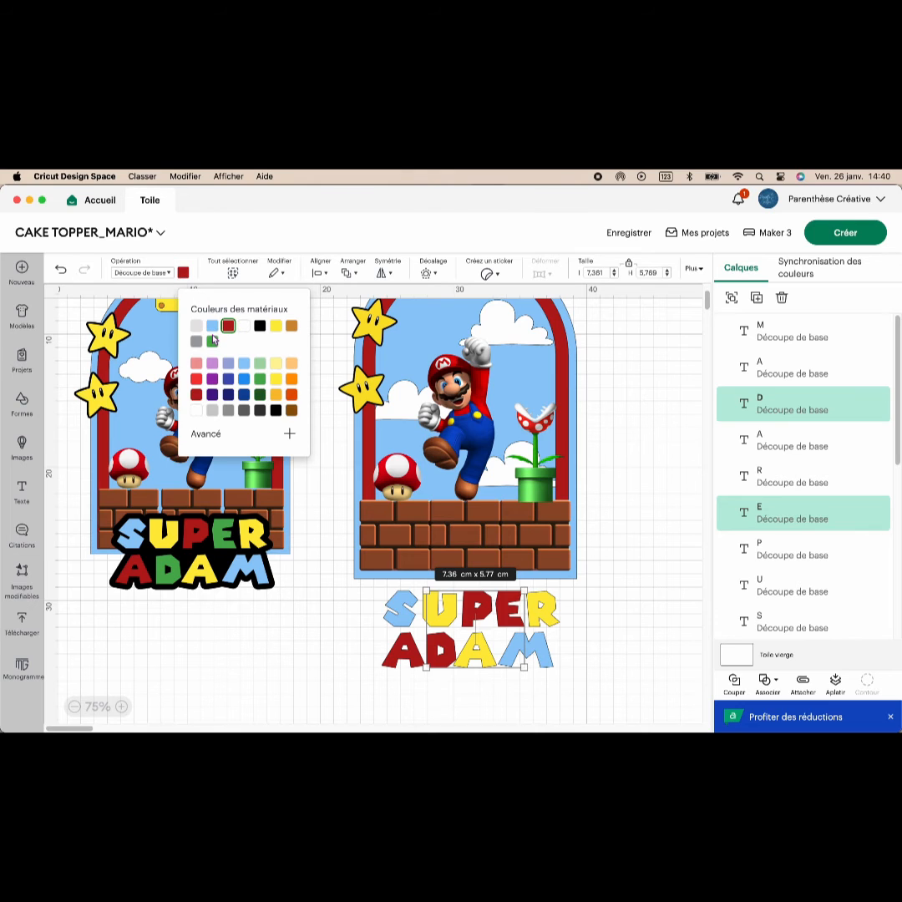
click(212, 342)
click(594, 629)
Select all the coloured letters of both lines and group them.
drag(604, 586, 378, 675)
drag(630, 593, 408, 675)
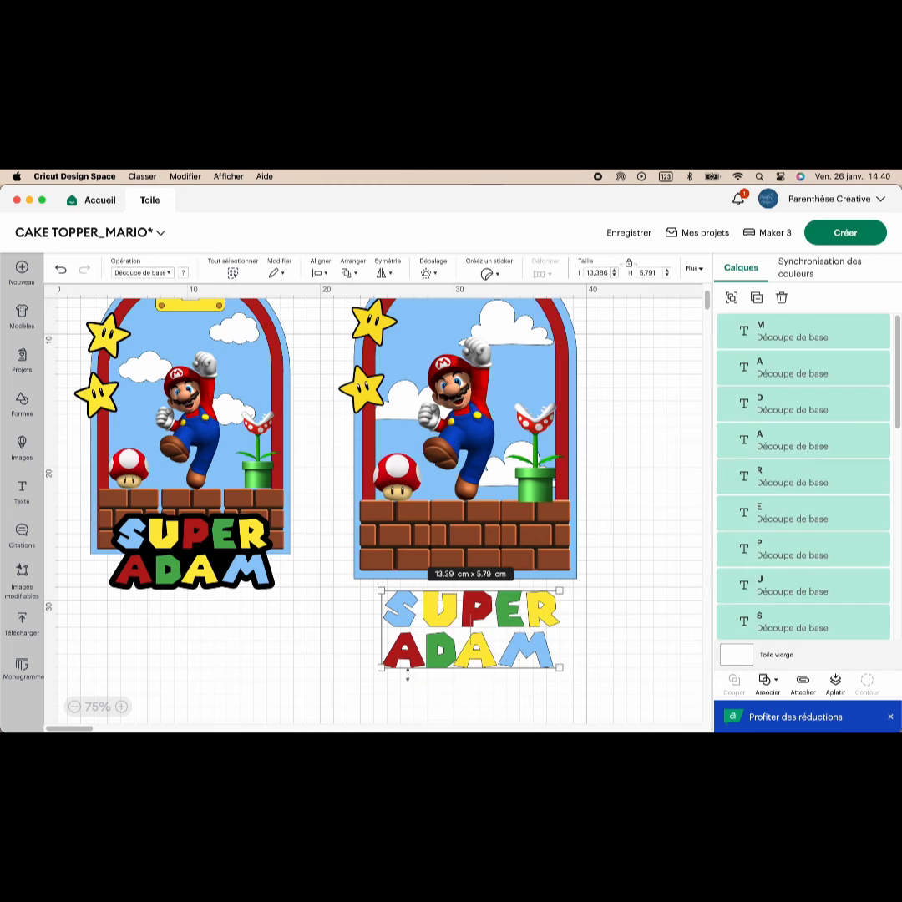
click(733, 298)
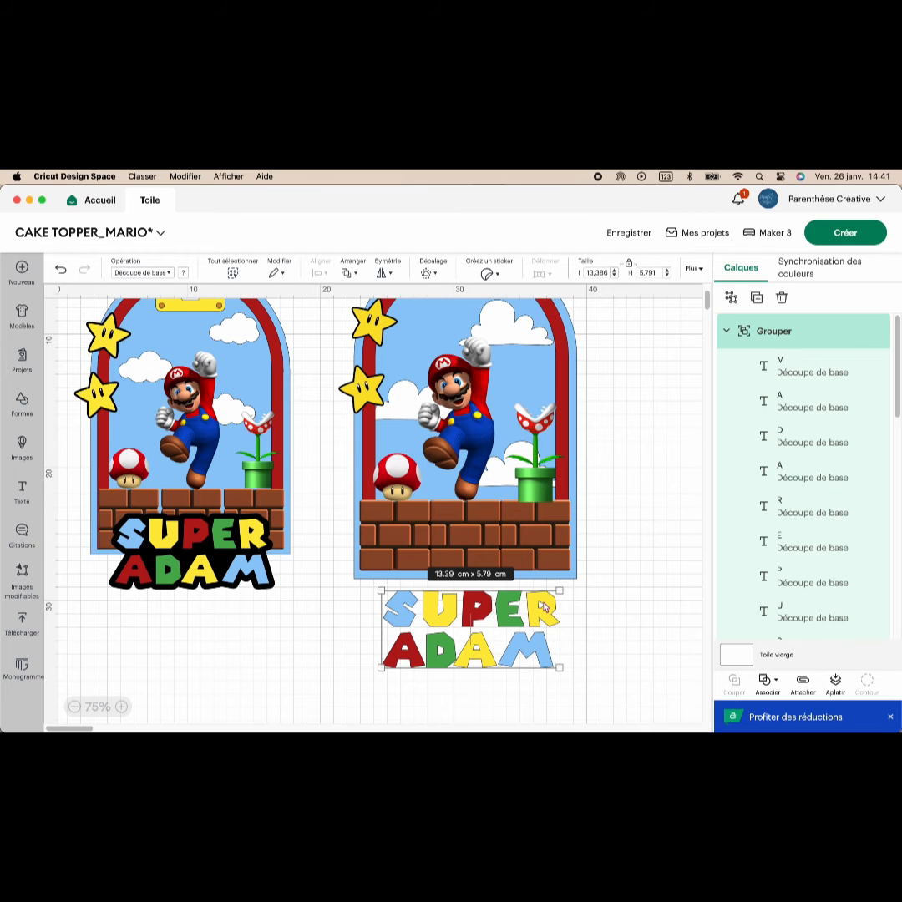
Try attaching the grouped letters together, and undo the attachment.
click(801, 684)
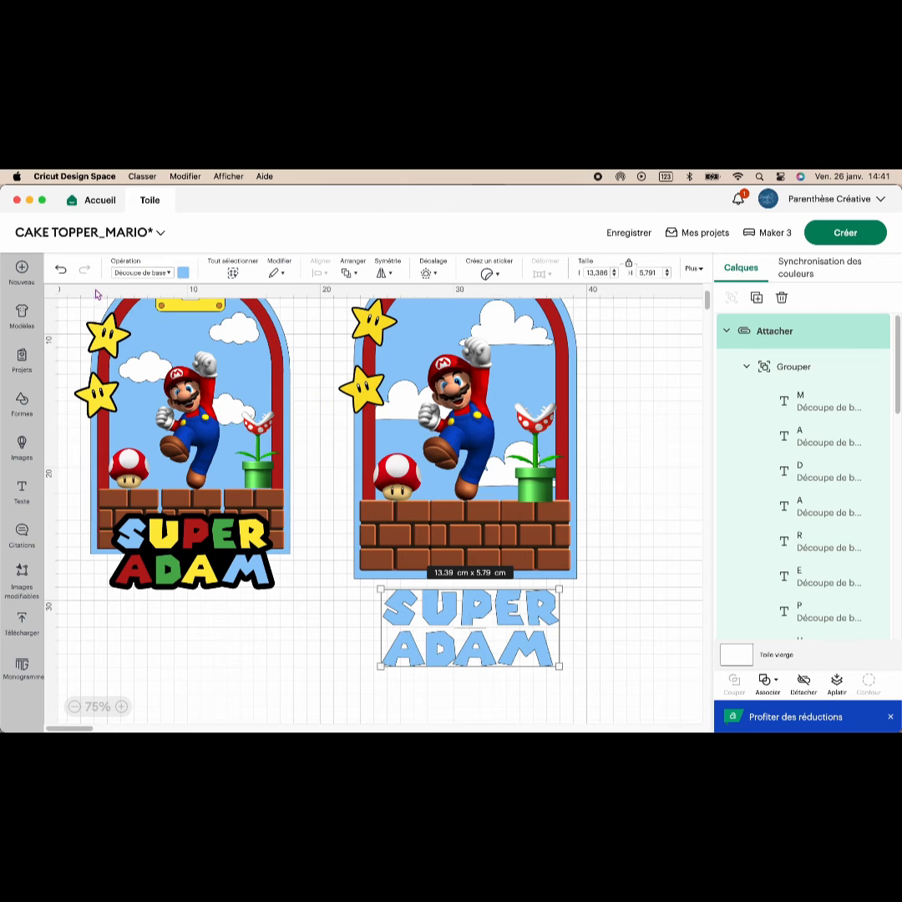
click(61, 269)
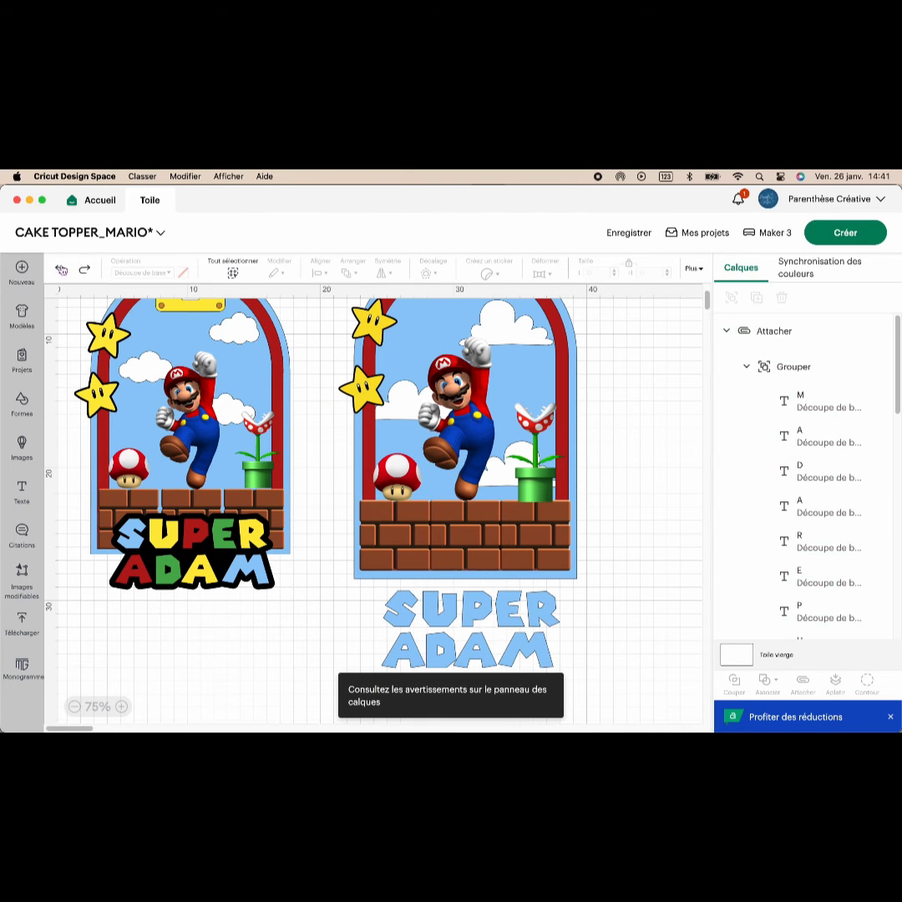
click(61, 268)
Shift the grouped lettering slightly down and add a welded, round-cornered offset of 0.529 cm around it.
click(424, 614)
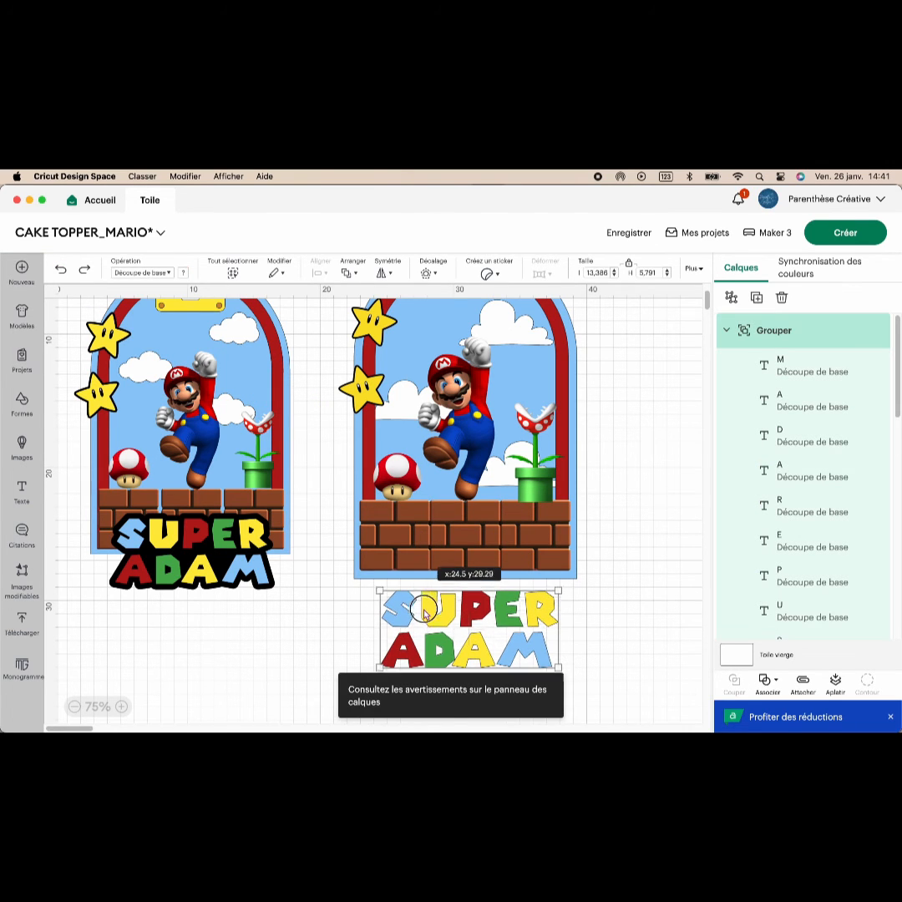
drag(424, 614, 424, 619)
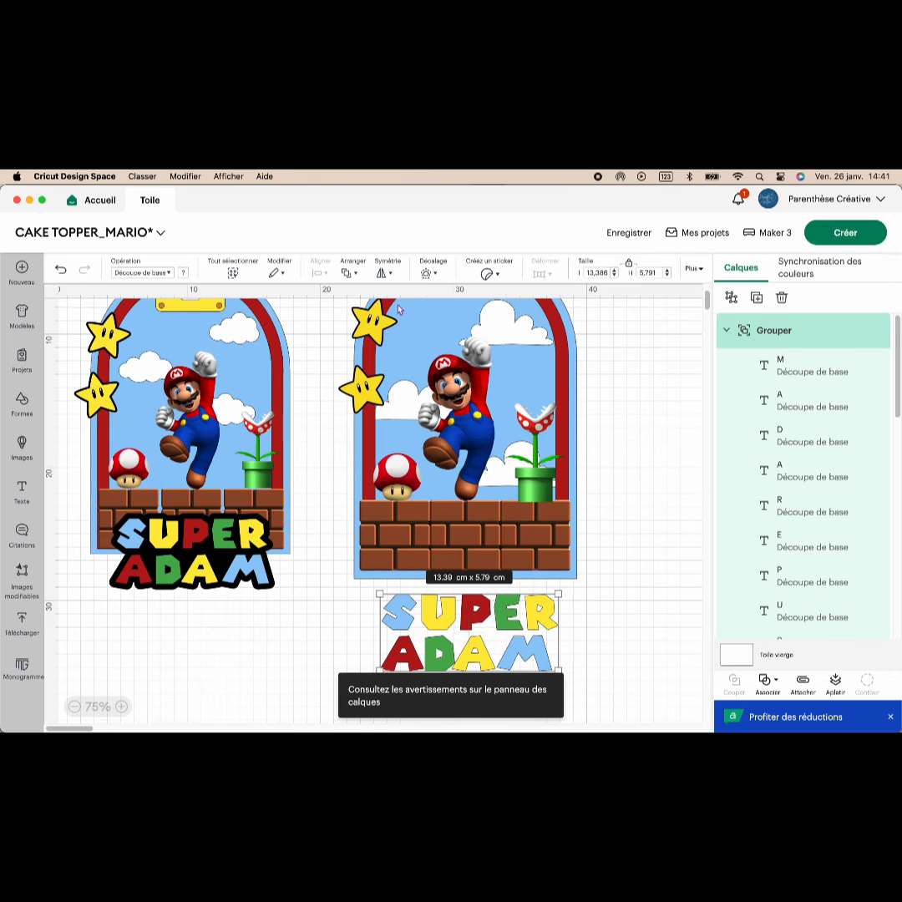
click(435, 278)
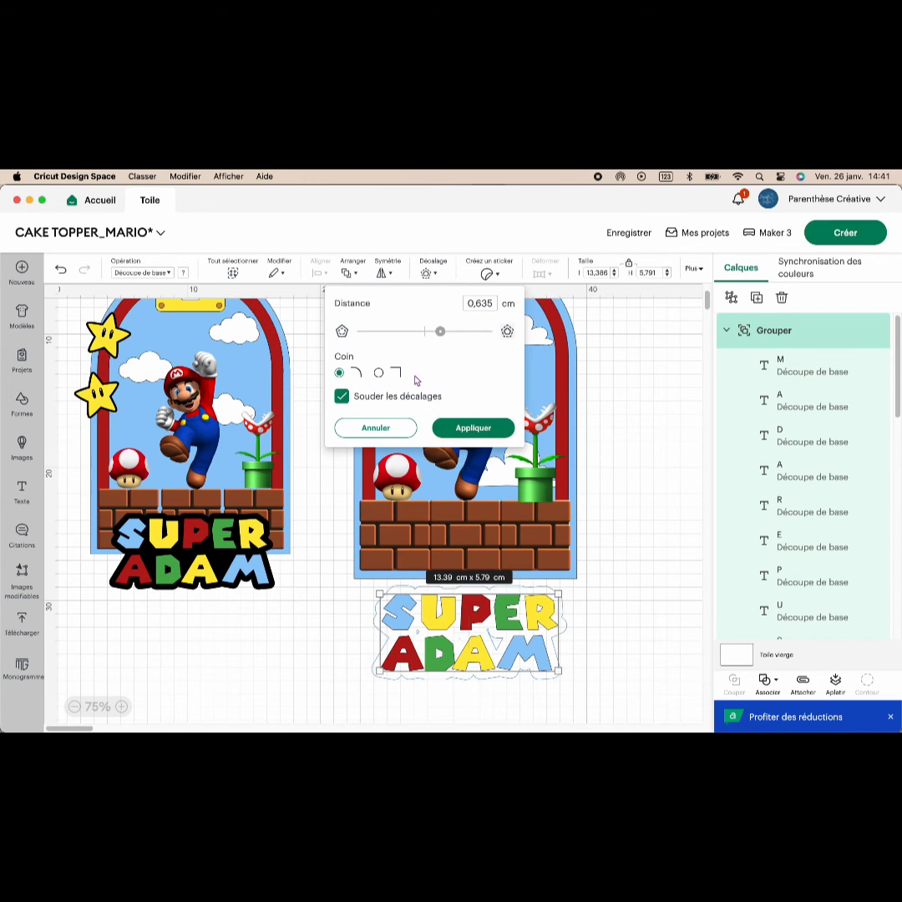
drag(440, 332, 439, 332)
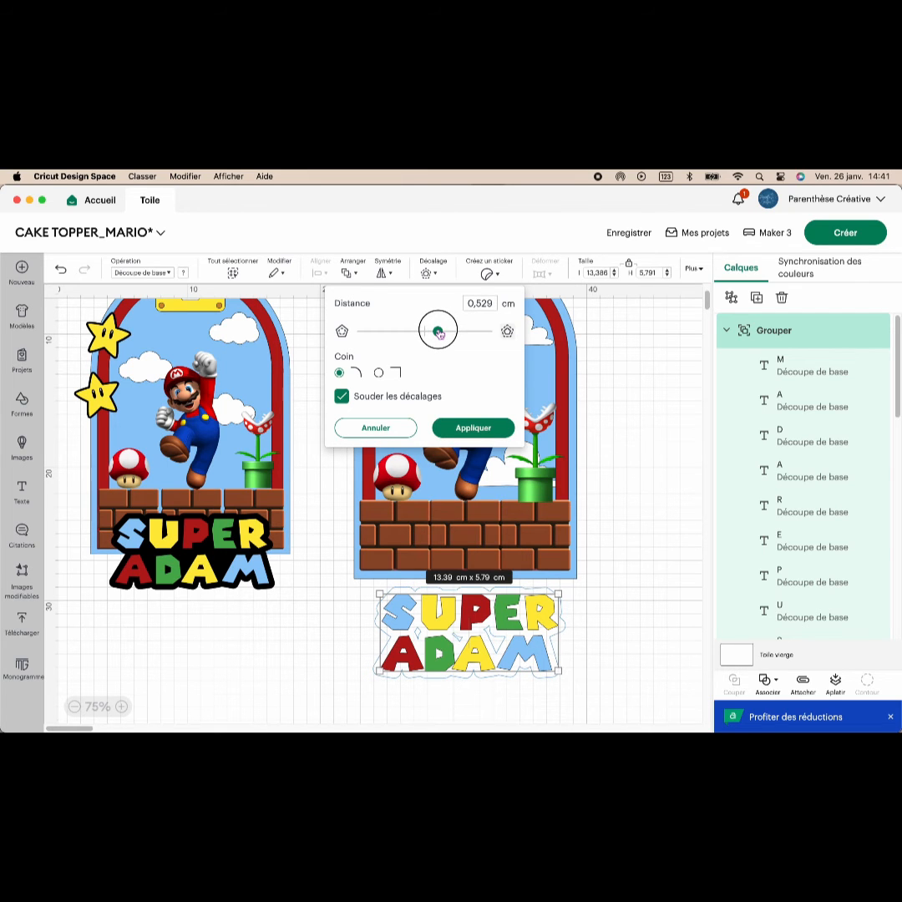
click(471, 427)
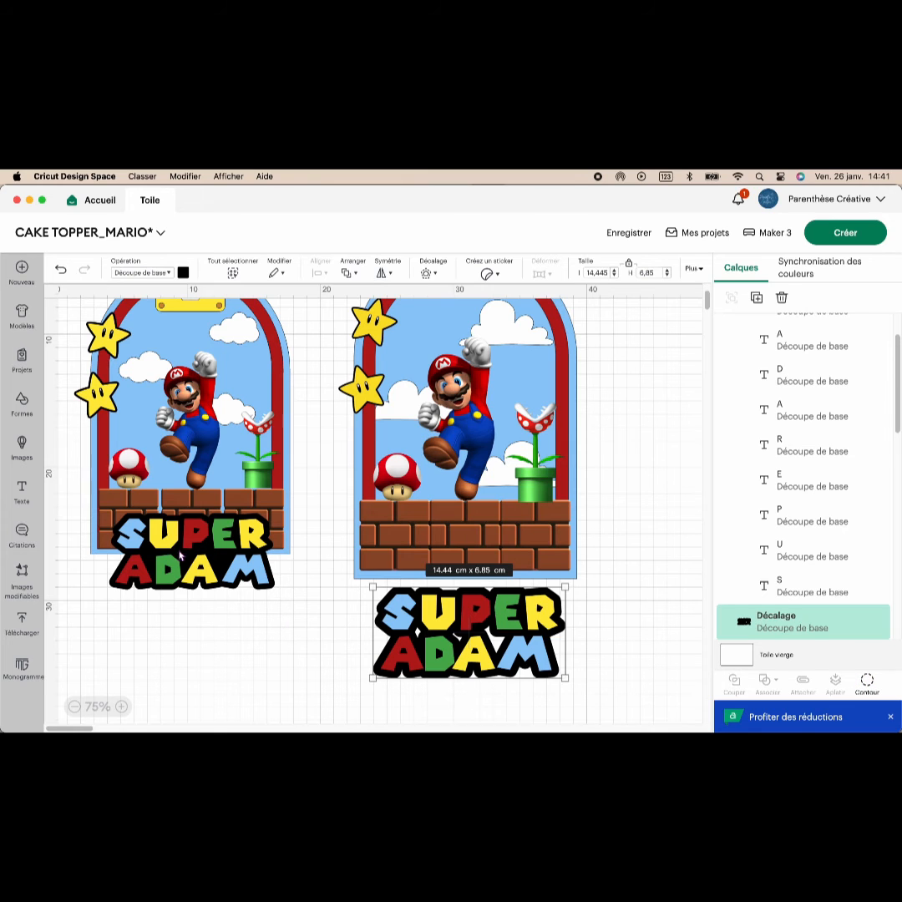
Hide the three small inner contours of the black offset so it forms a solid backing.
click(864, 680)
click(455, 479)
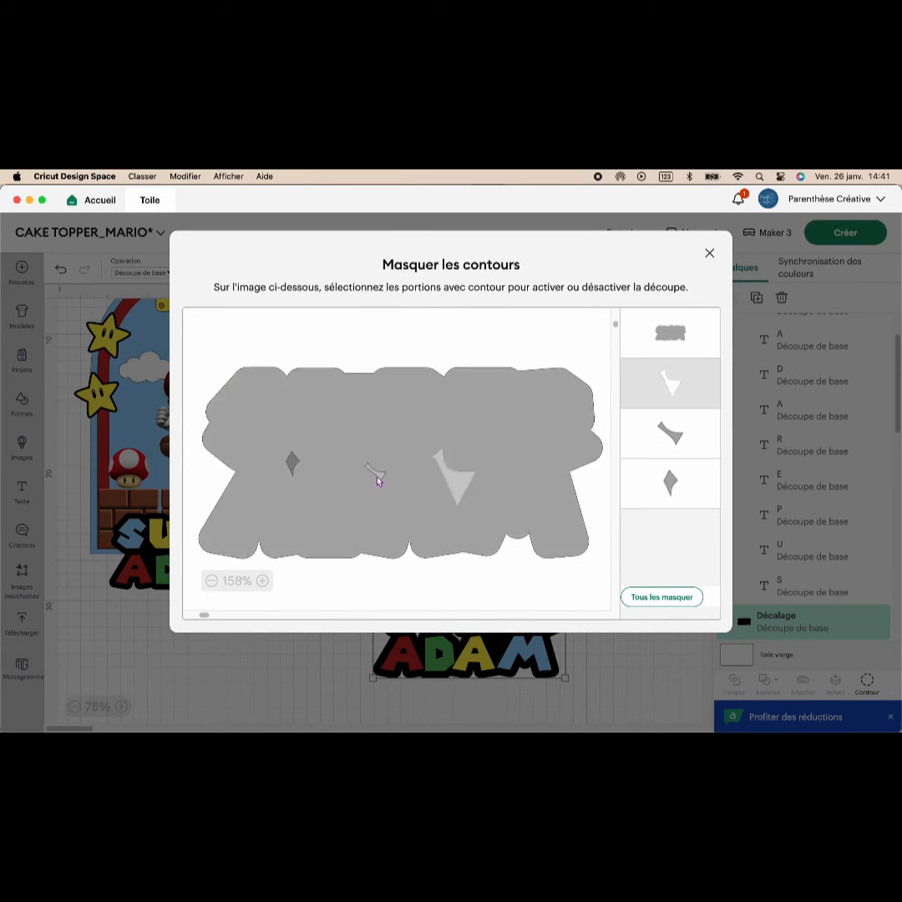
click(378, 474)
click(292, 465)
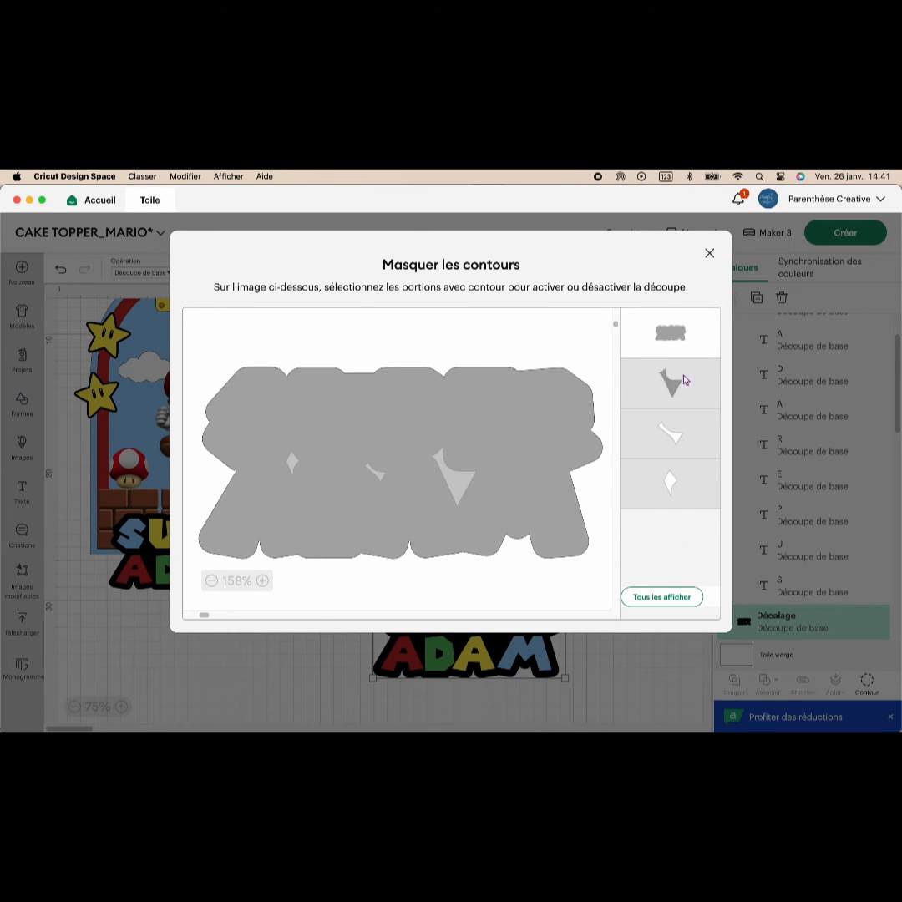
click(709, 254)
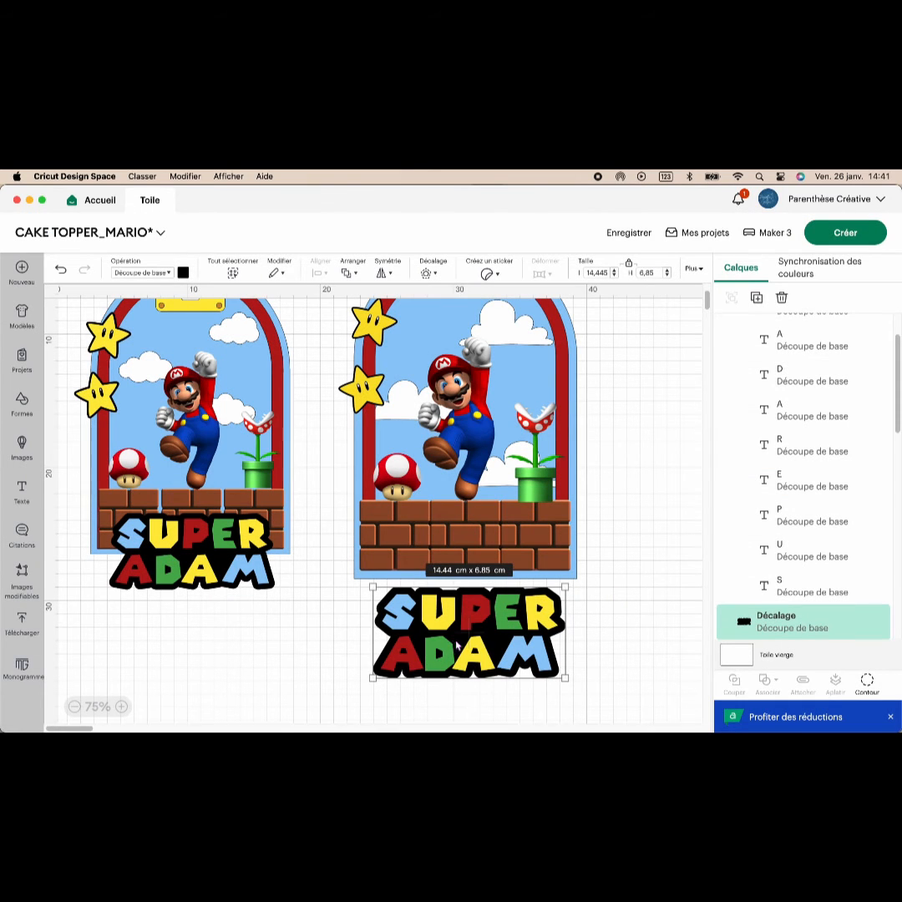
Group the lettering with its black offset and place it over the brick wall at the arch's base.
drag(601, 629, 454, 650)
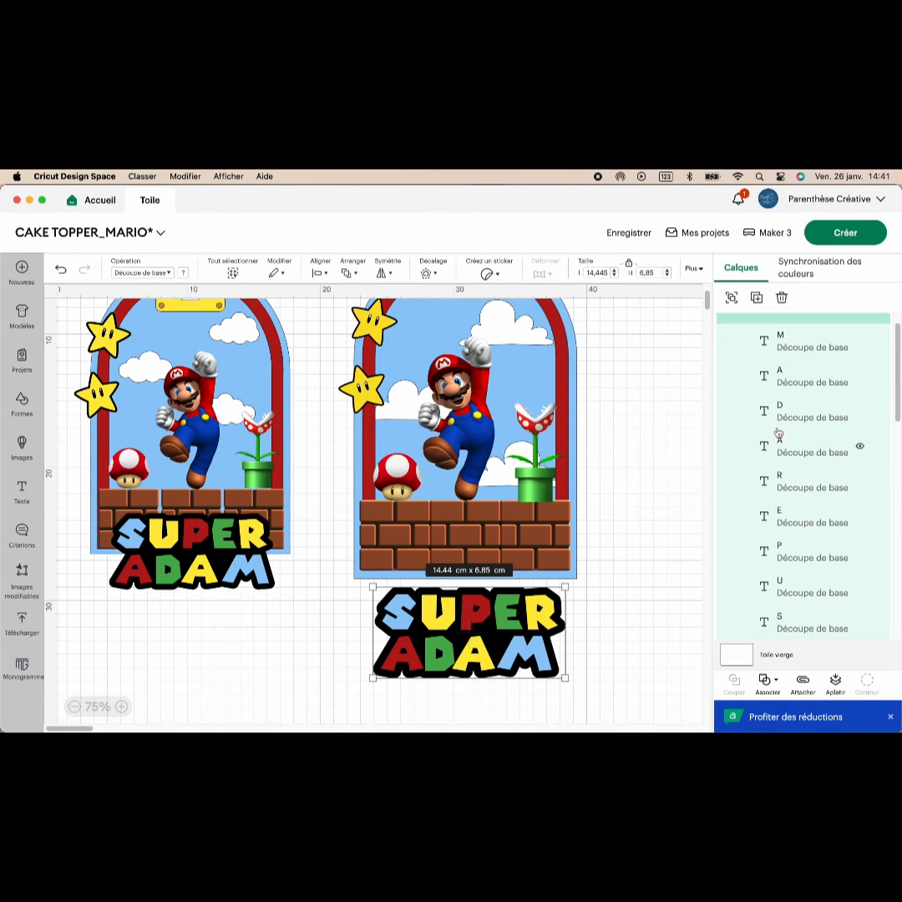
click(731, 297)
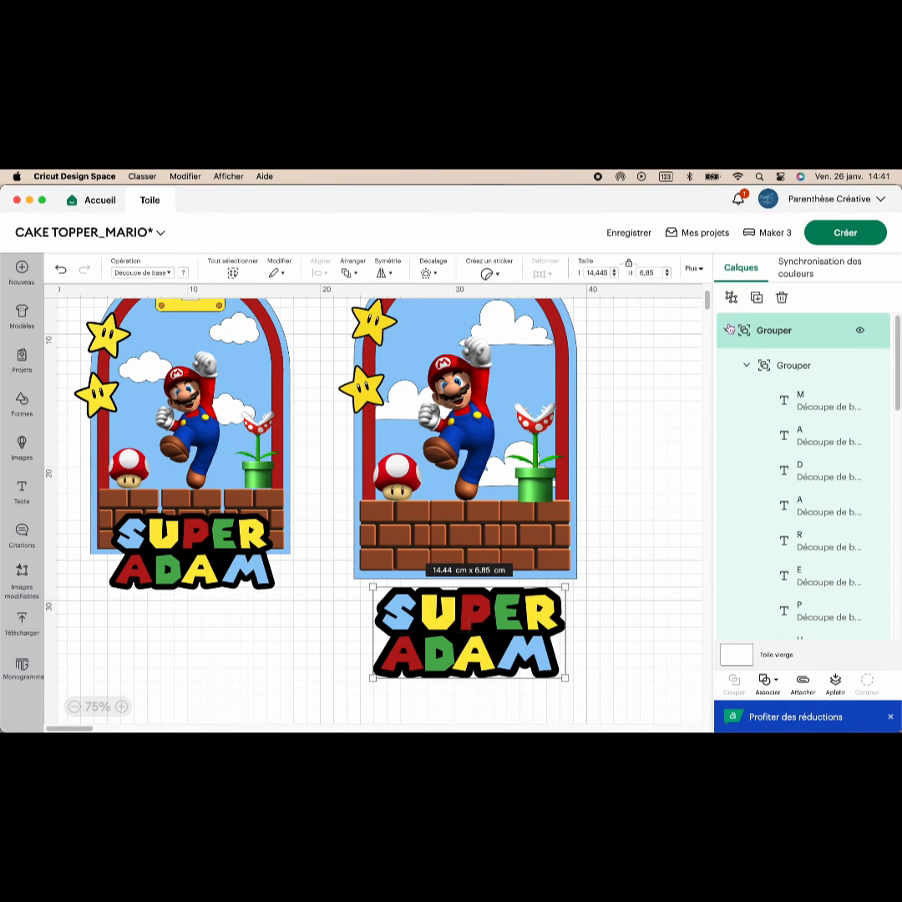
drag(484, 634, 483, 557)
Add the text 6 in the Super Mario 256 font and place it on the new arch's yellow block at about 2.12 × 3.07 cm.
scroll(483, 557, up, 3)
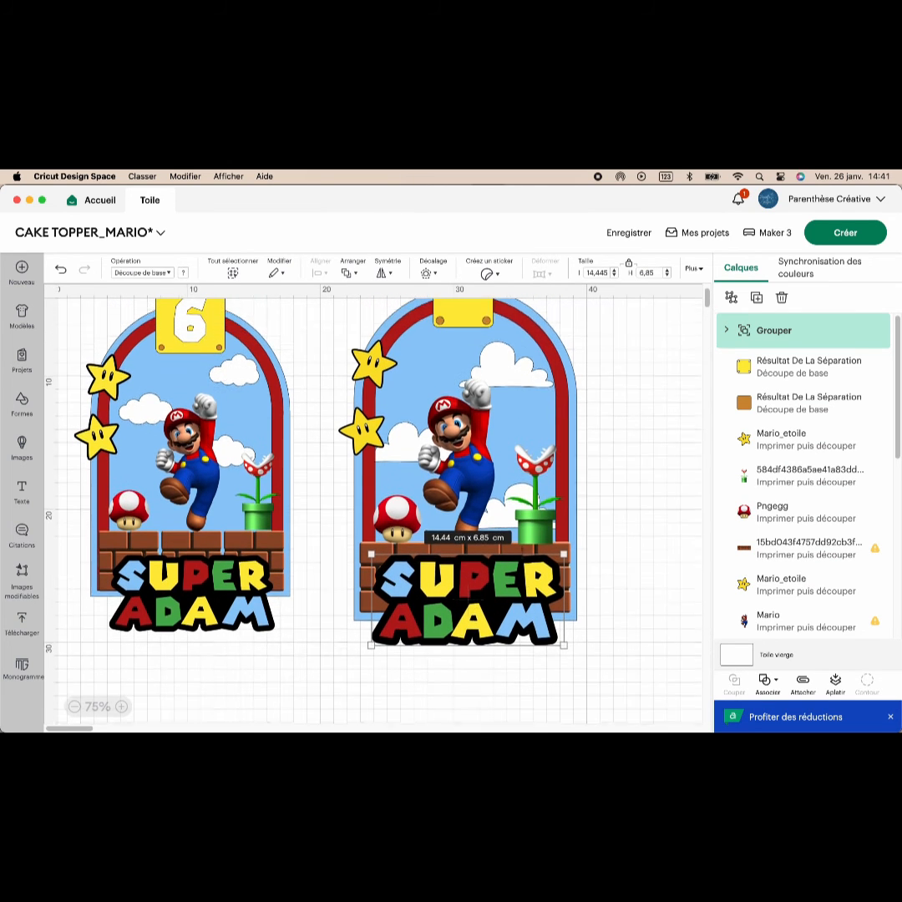
scroll(522, 551, up, 2)
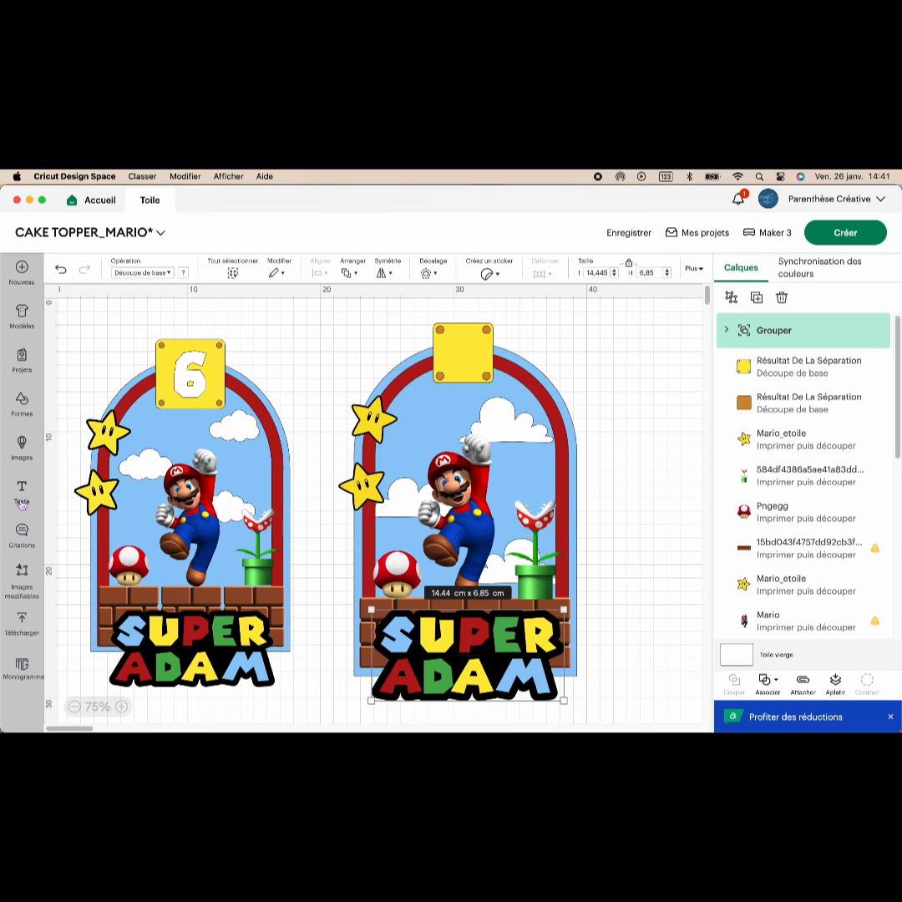
click(22, 491)
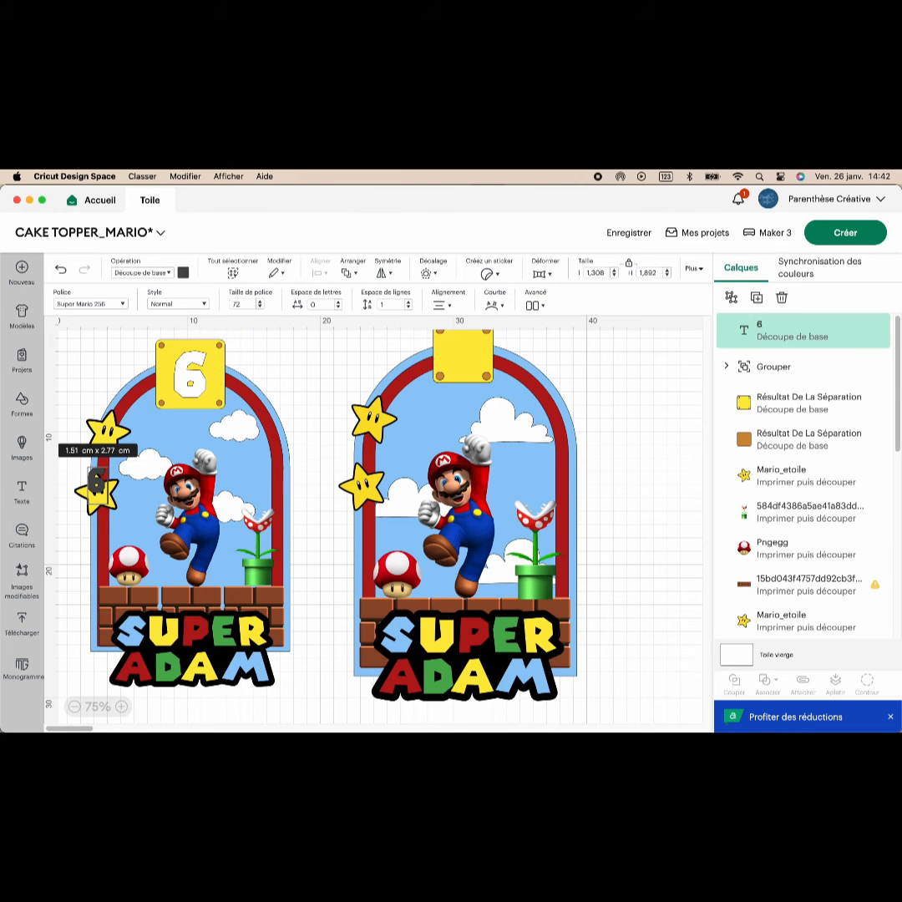
click(95, 483)
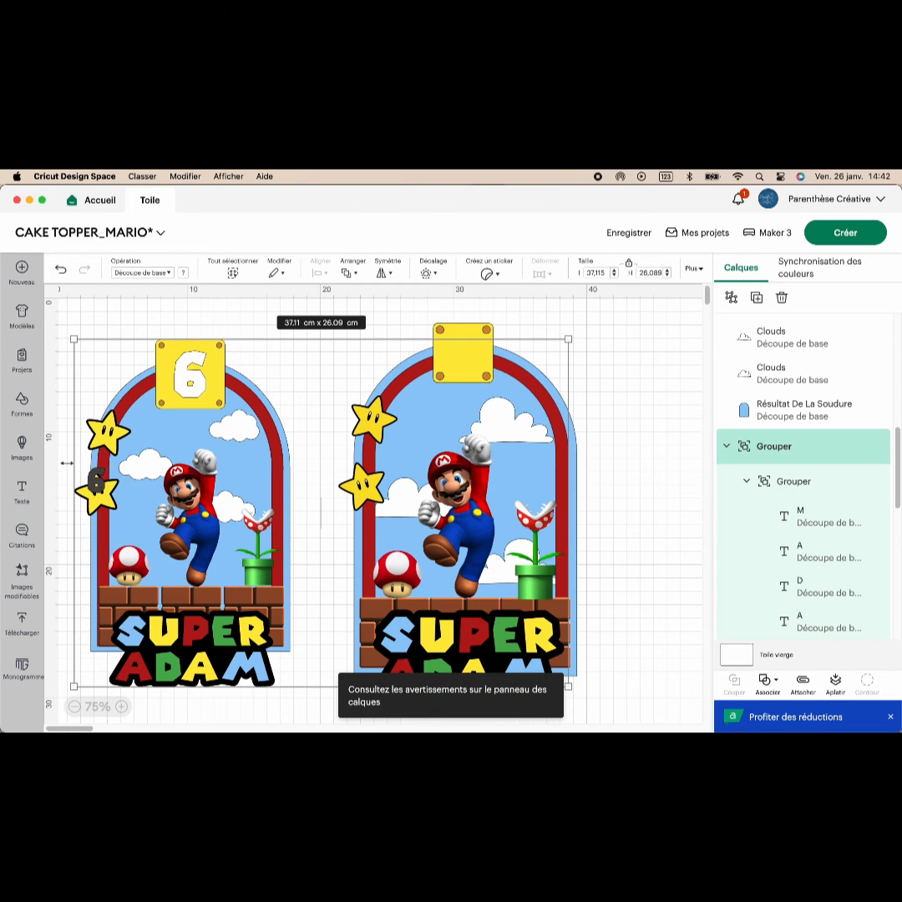
click(63, 475)
drag(93, 483, 466, 355)
click(629, 417)
Recolour the 6 white and nudge it into the centre of the yellow block.
click(183, 273)
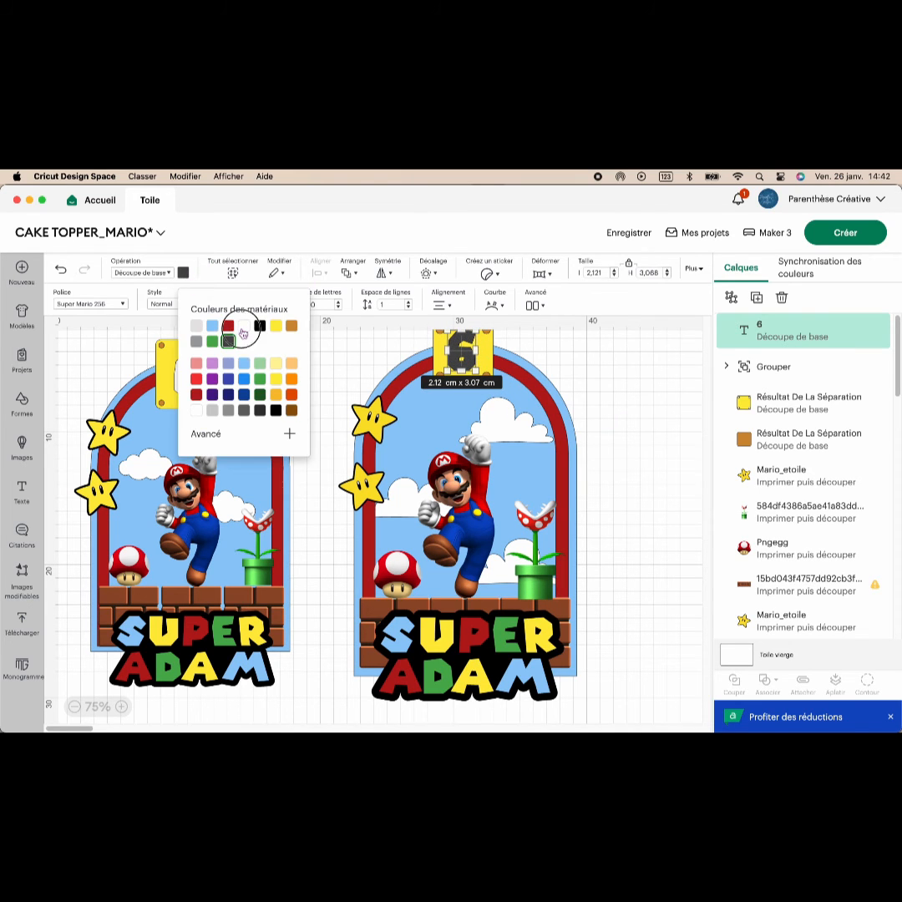
click(243, 328)
click(634, 388)
click(465, 359)
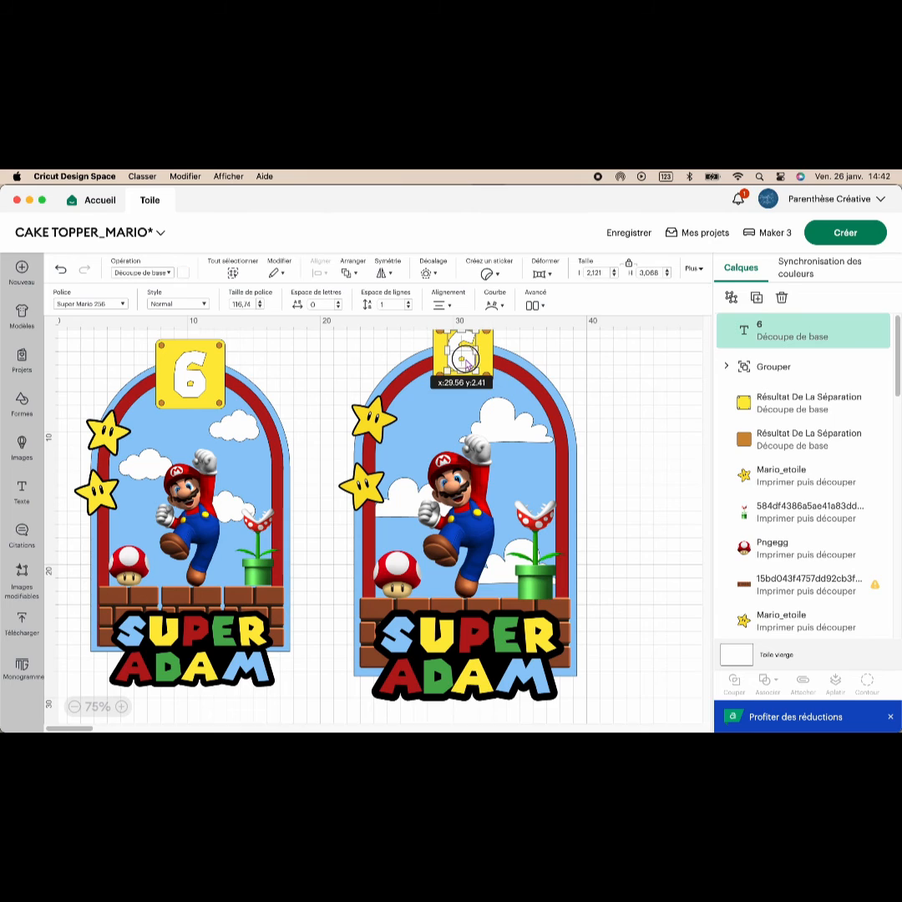
drag(465, 359, 464, 360)
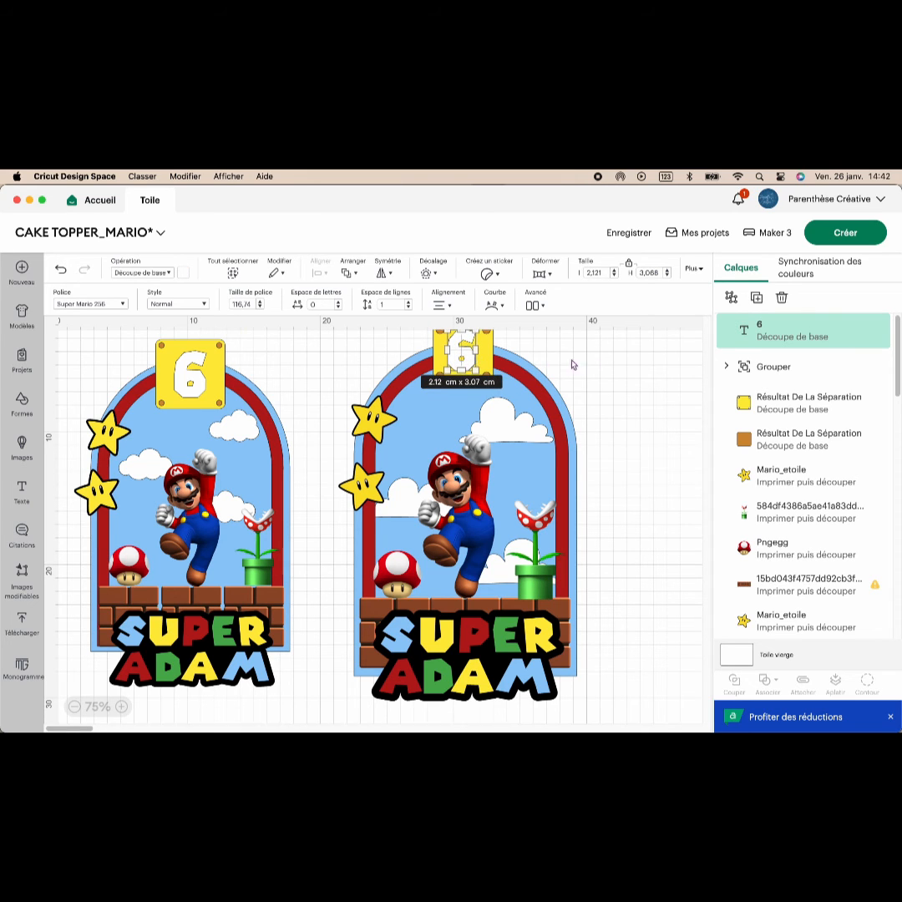
click(614, 370)
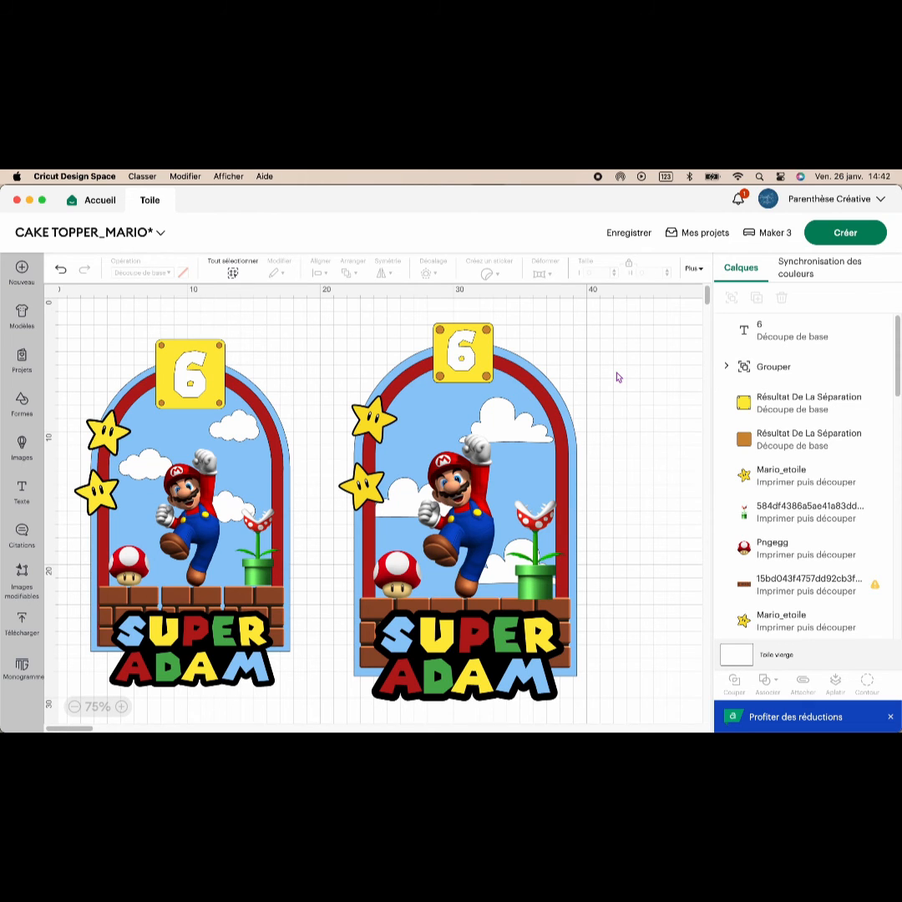
Ungroup the original reference topper from the other objects and delete it from the canvas.
drag(84, 281, 298, 678)
click(625, 409)
click(252, 511)
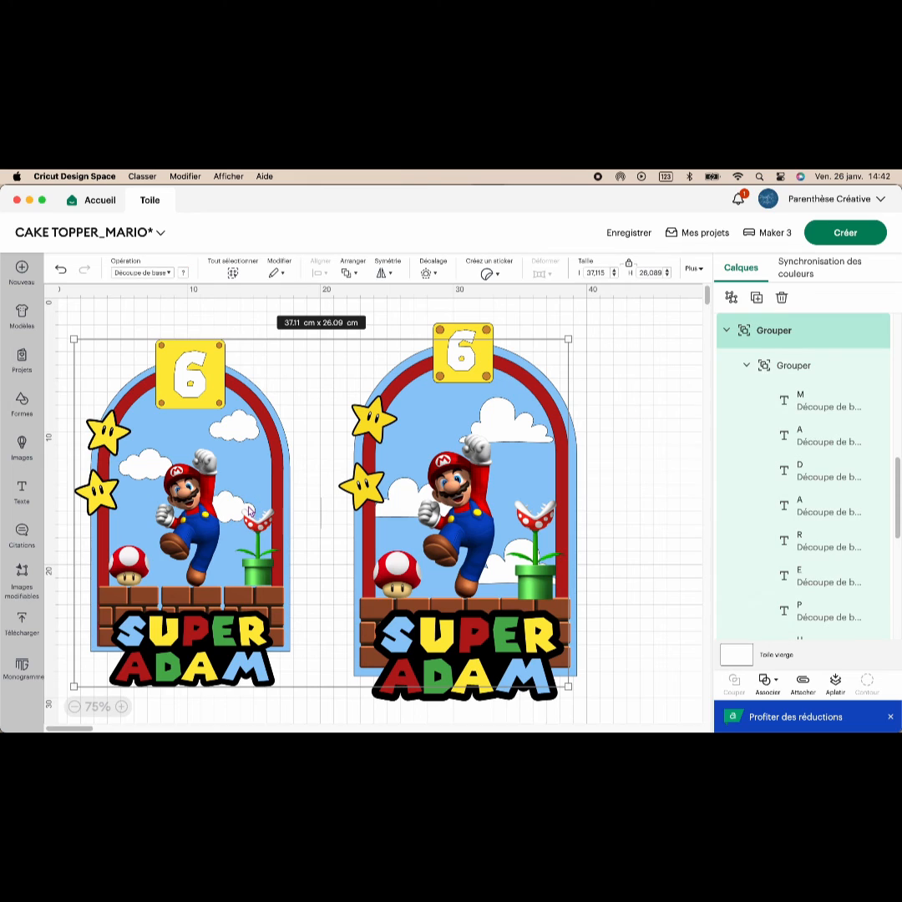
click(731, 298)
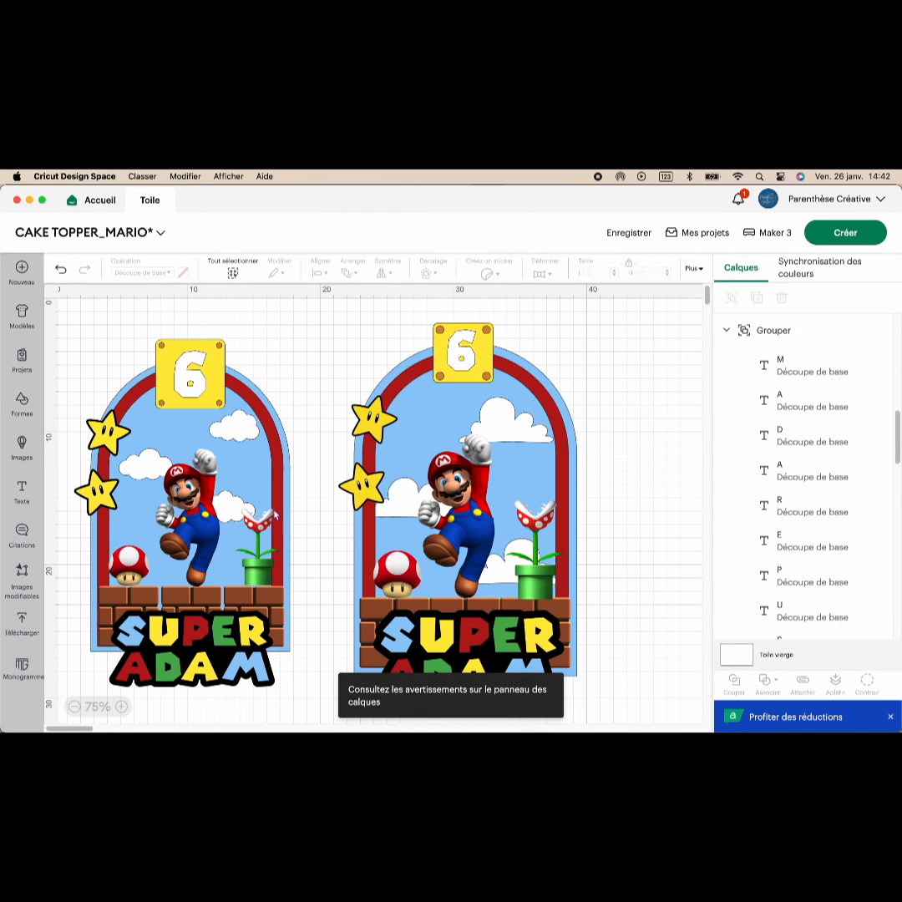
click(274, 516)
drag(90, 339, 301, 710)
click(782, 299)
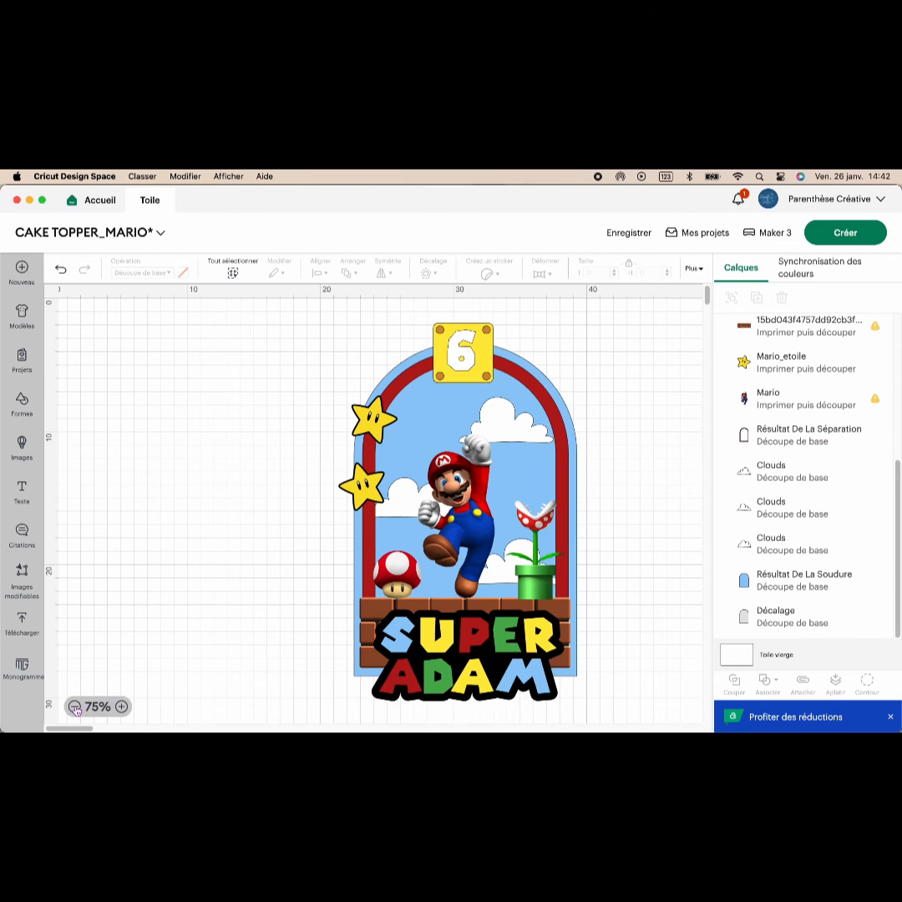
Send the finished topper to cutting preparation so its pieces are laid out on mats.
key(super+minus)
scroll(815, 418, up, 5)
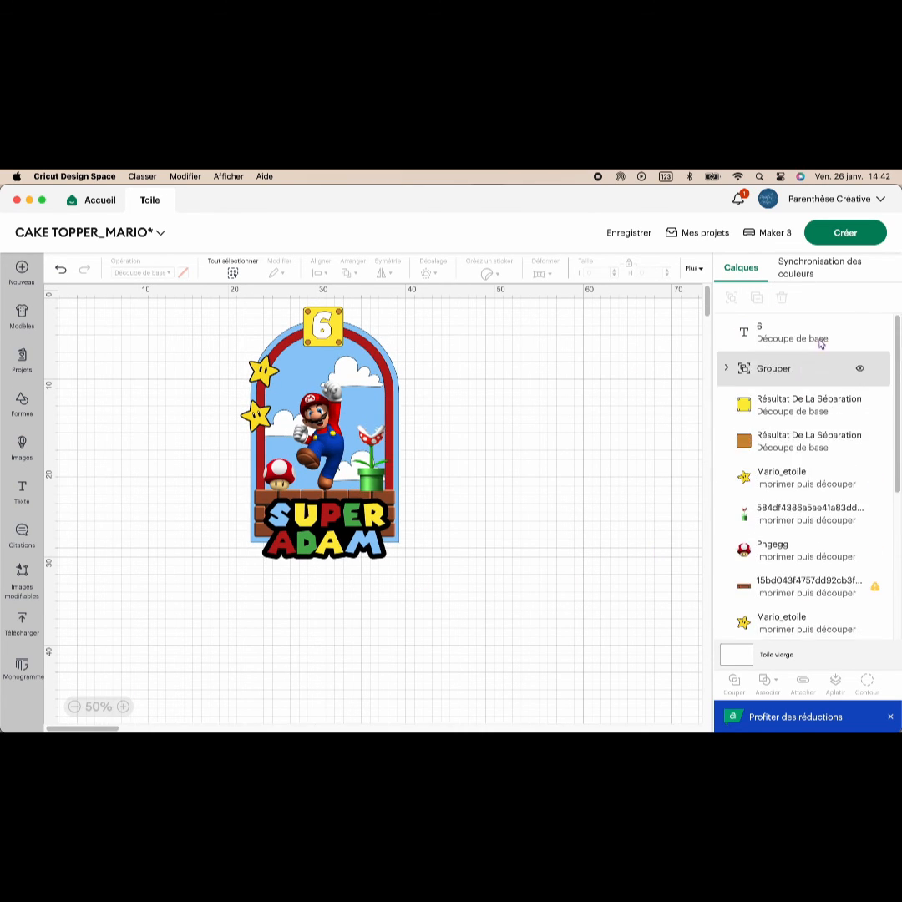
click(852, 241)
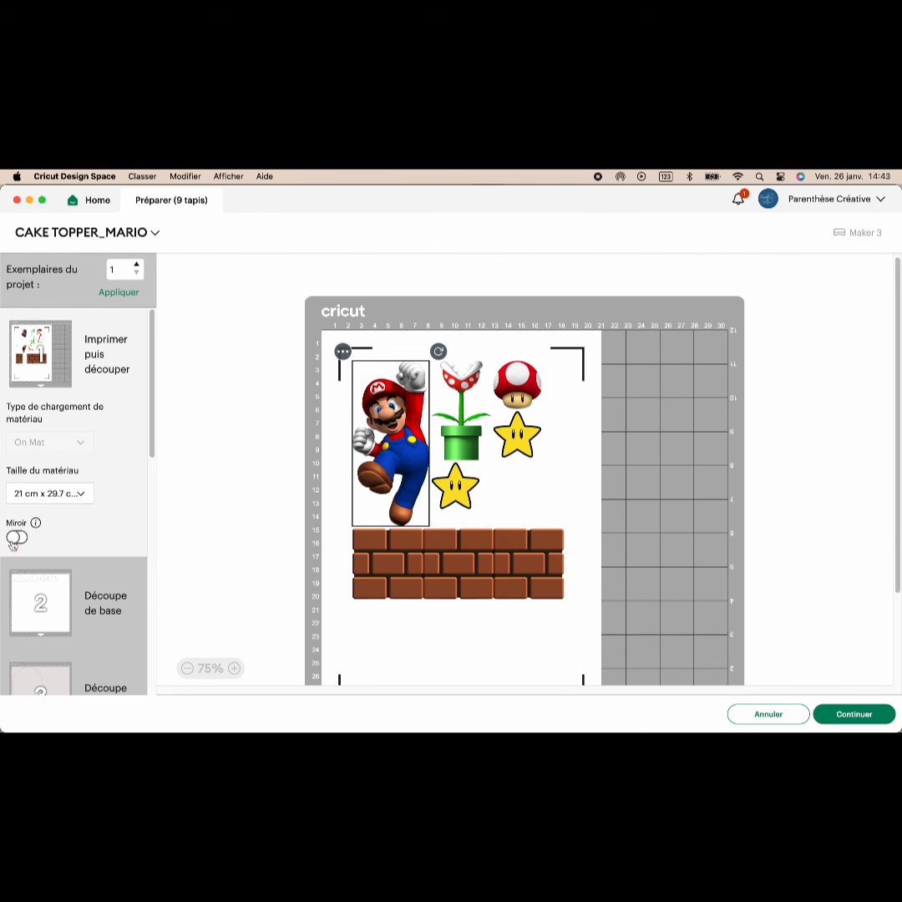
Examine the piece layouts on cutting mats 2, 3 and 4 for the white, pale grey and black materials.
click(37, 588)
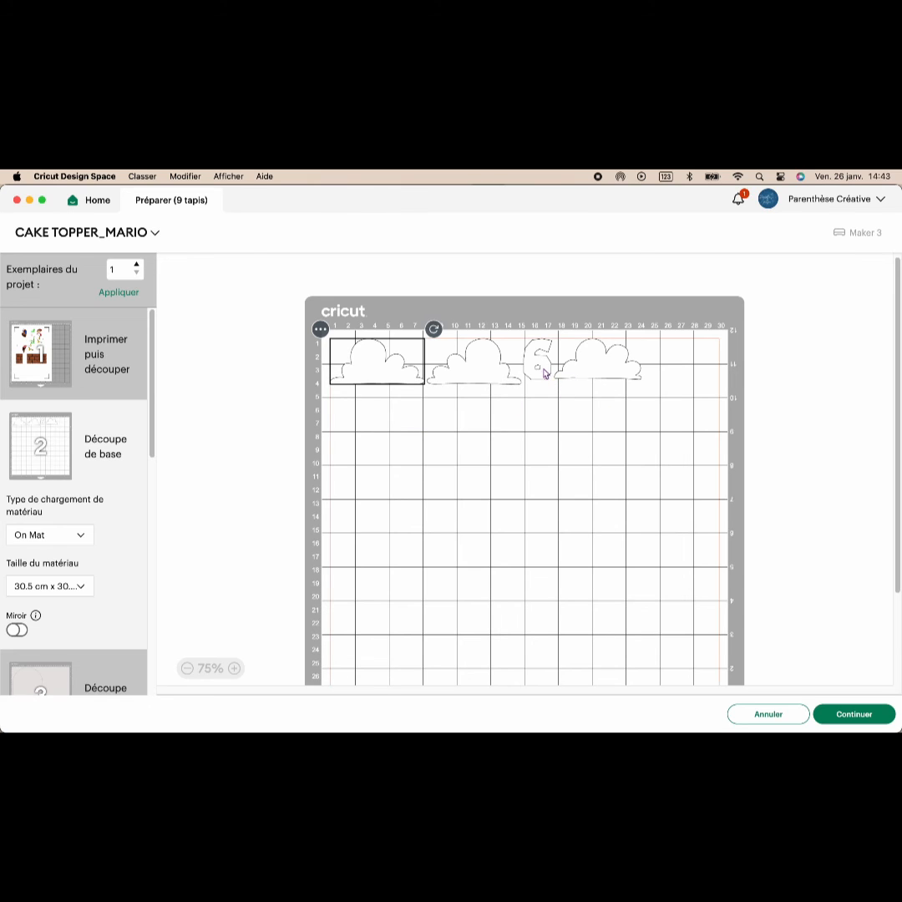
scroll(60, 511, down, 2)
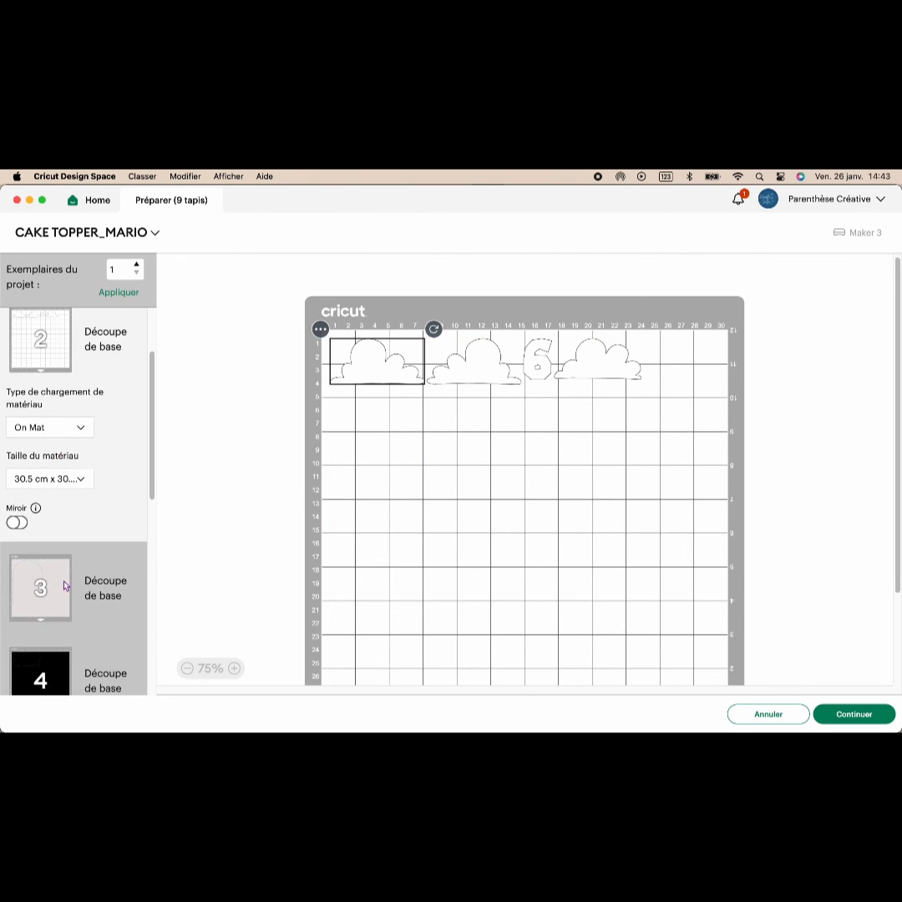
click(64, 588)
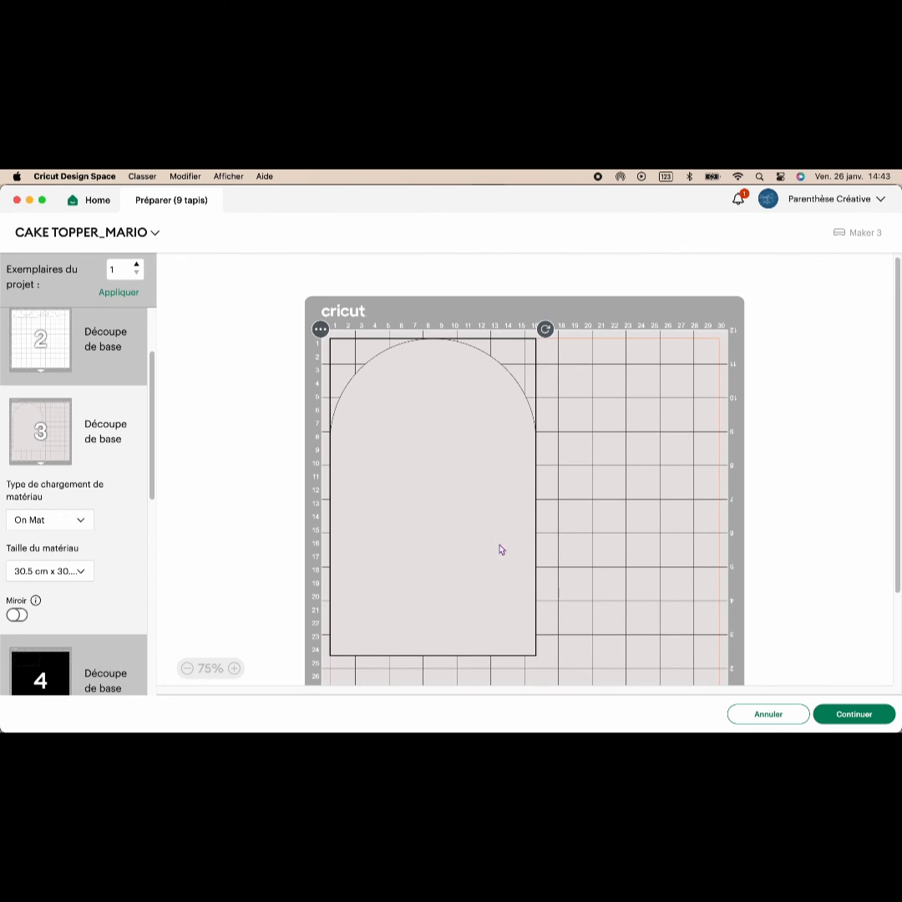
scroll(499, 548, down, 3)
scroll(99, 580, down, 3)
scroll(99, 580, down, 1)
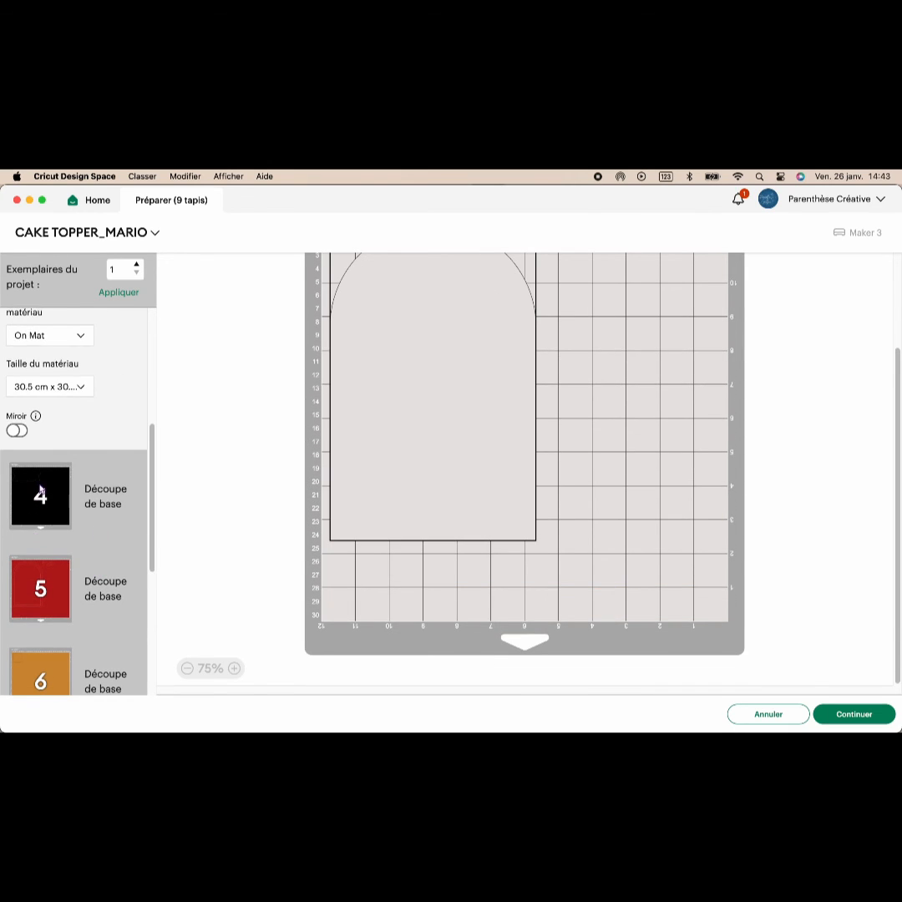
click(109, 489)
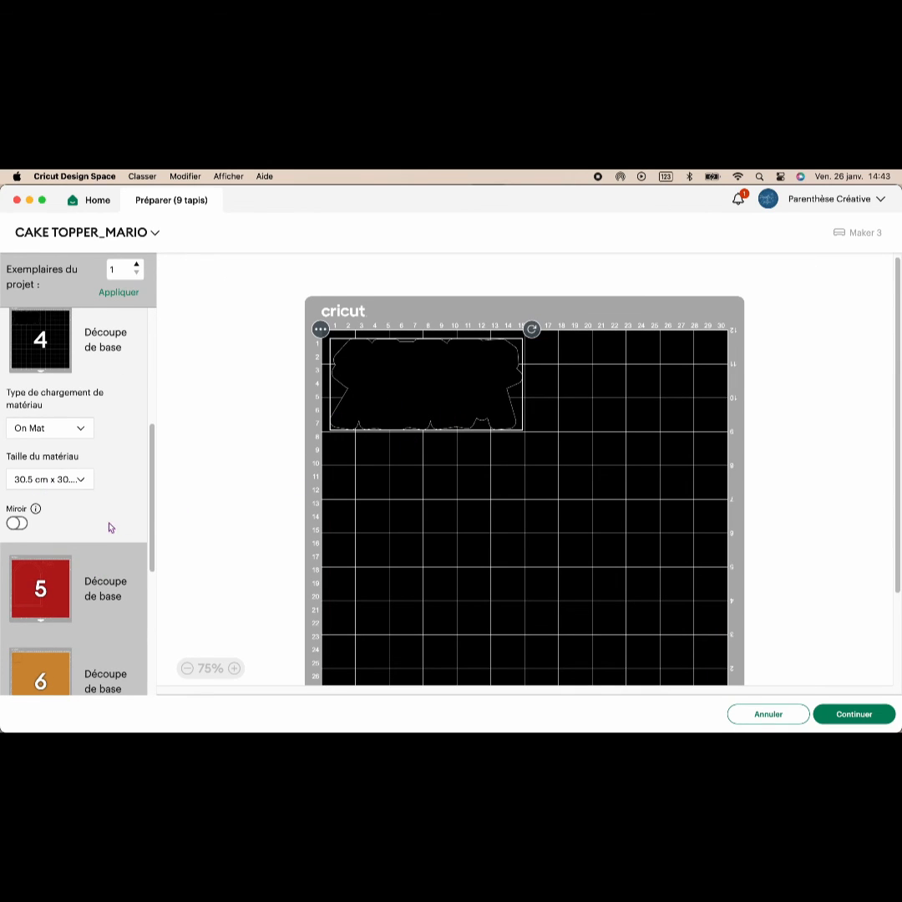
scroll(111, 528, down, 1)
scroll(346, 469, down, 1)
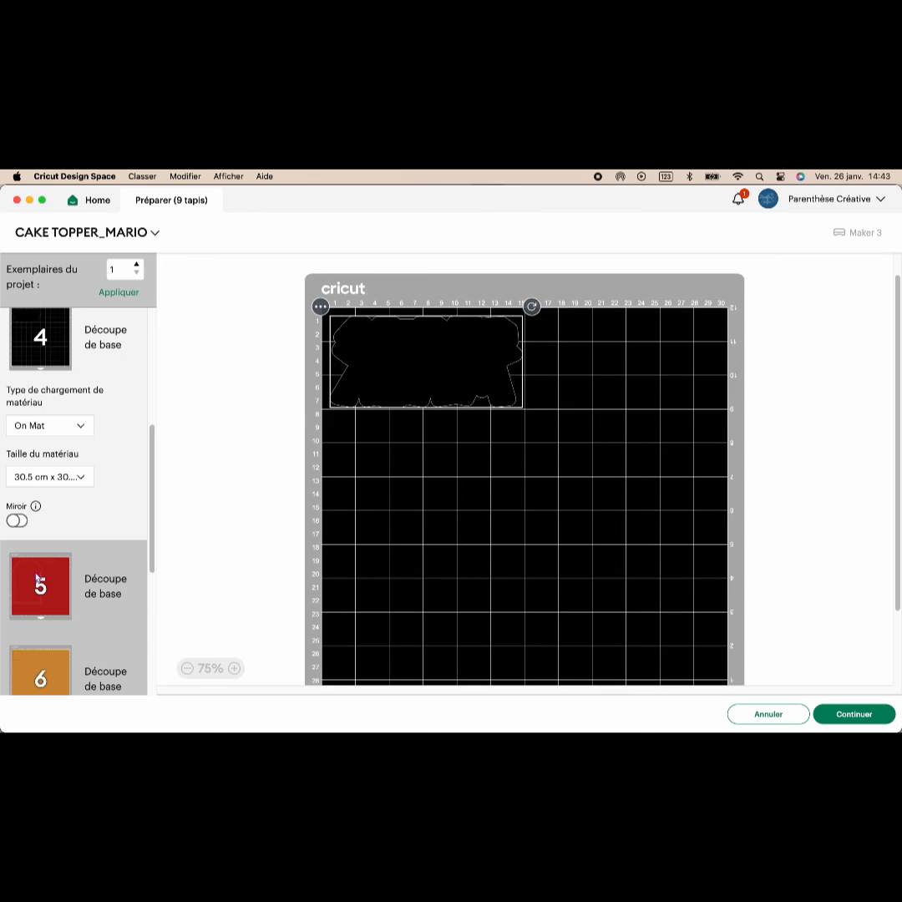
On the red mat, move the letters A and P inside the arch frame's empty interior, side by side near its top.
click(40, 585)
scroll(468, 468, down, 2)
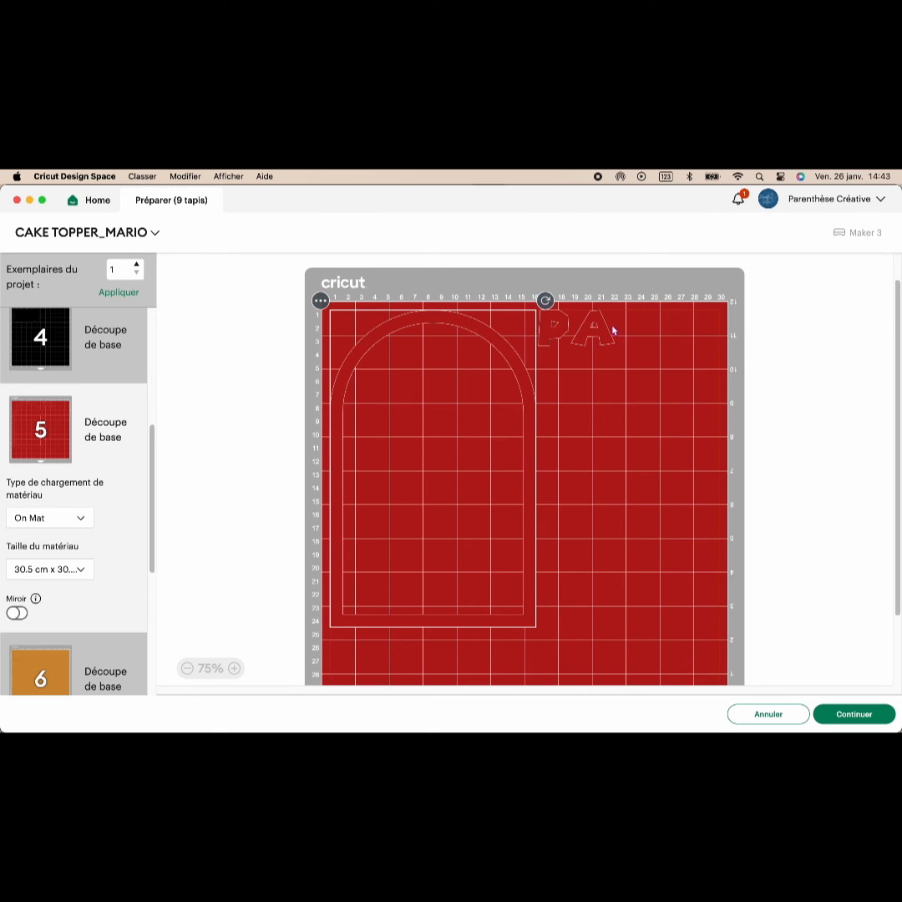
drag(612, 331, 409, 391)
click(542, 341)
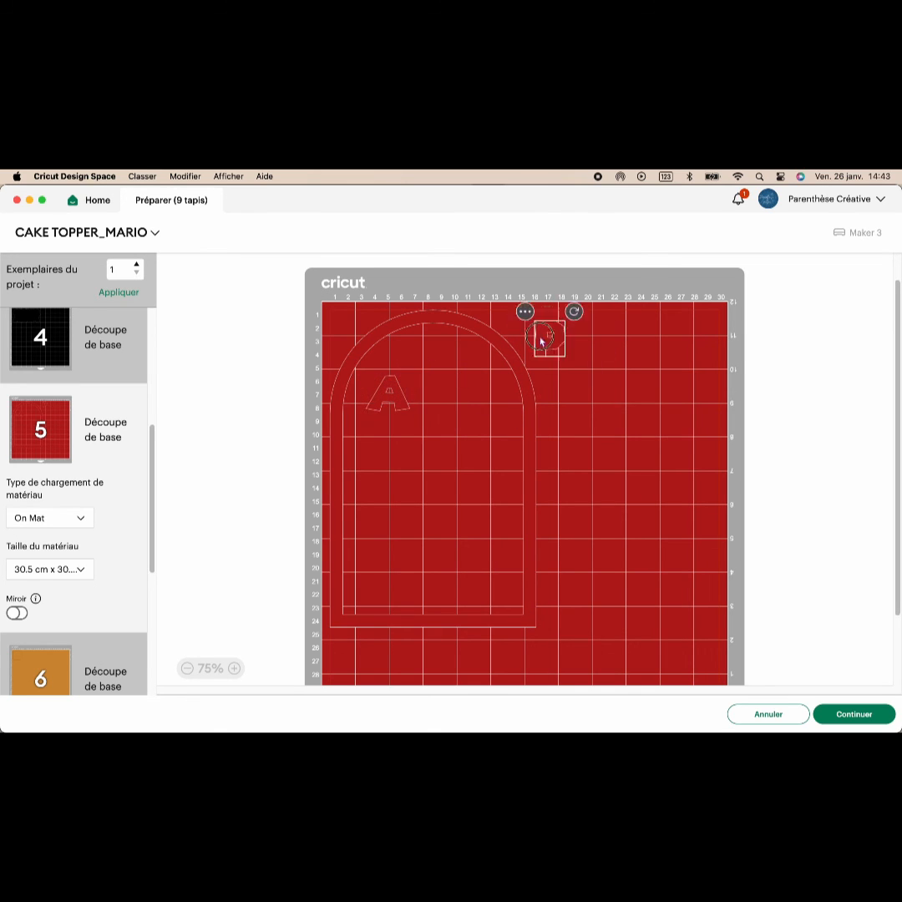
drag(541, 341, 431, 390)
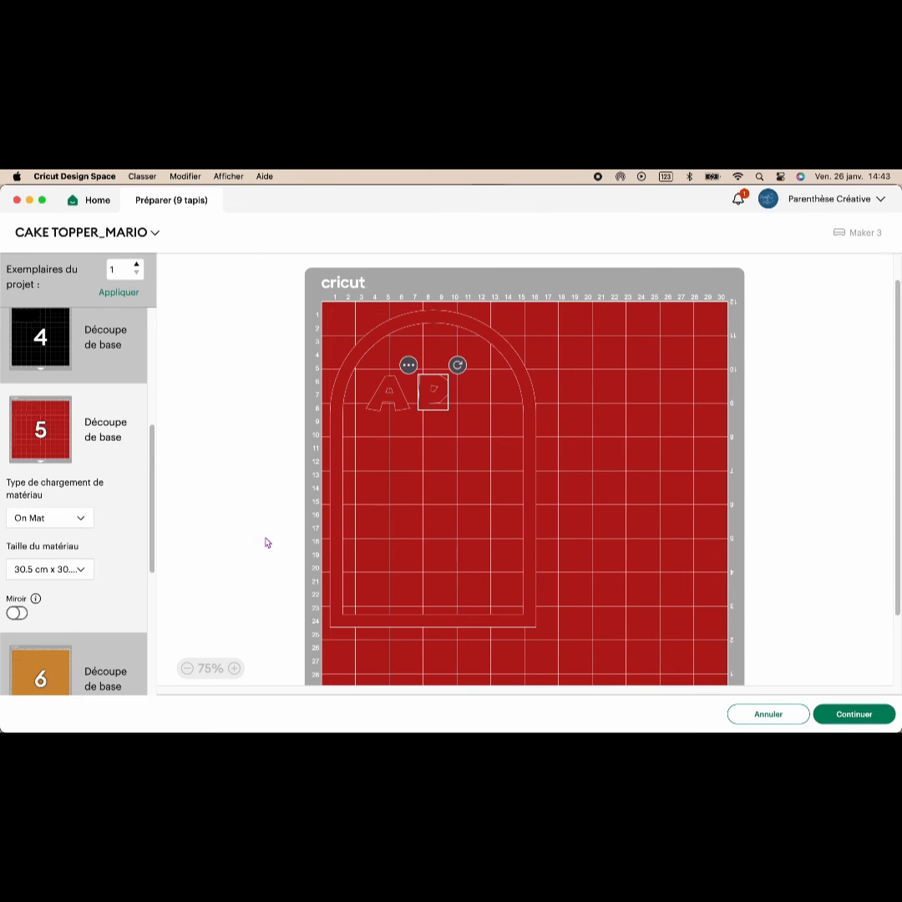
scroll(70, 393, down, 3)
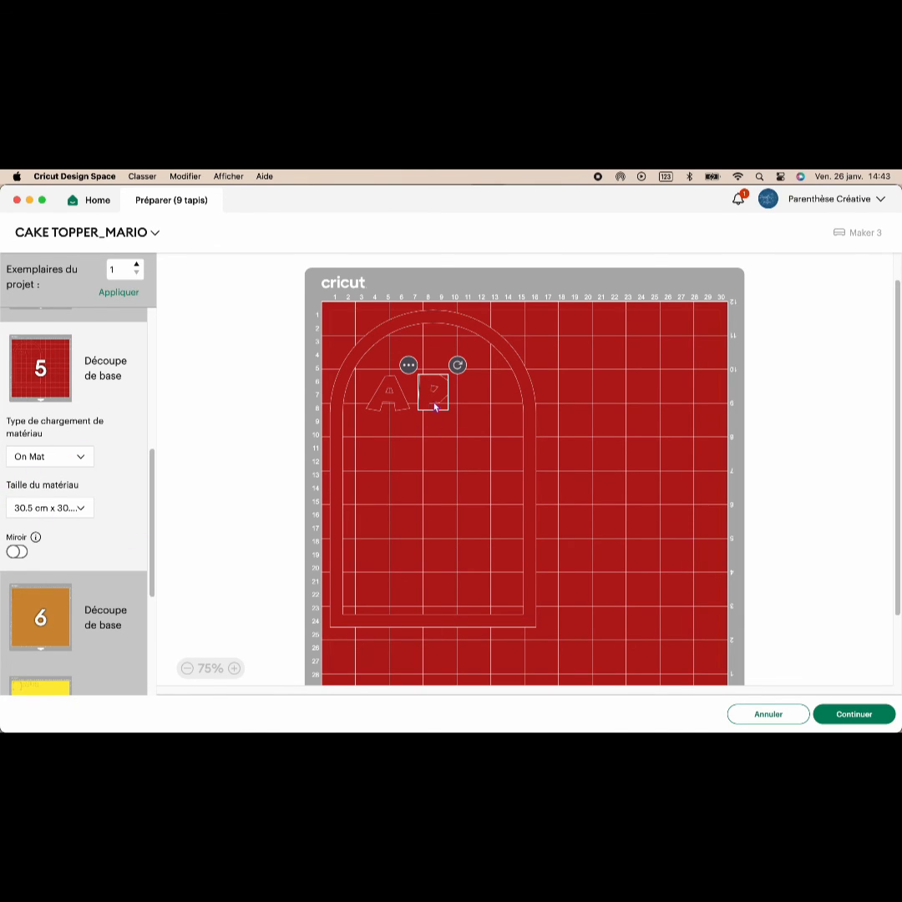
drag(434, 407, 459, 358)
drag(397, 394, 419, 352)
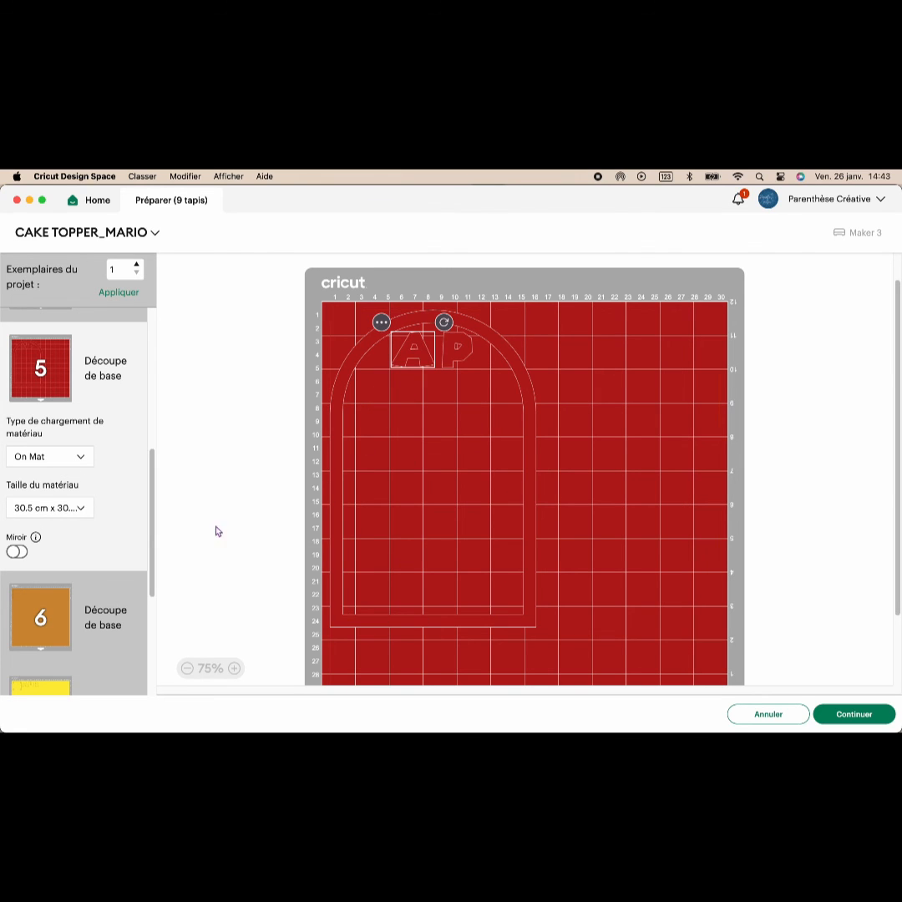
Review the piece layouts on cutting mats 6, 7 and 8 for the orange, yellow and green materials.
scroll(80, 491, down, 5)
click(60, 468)
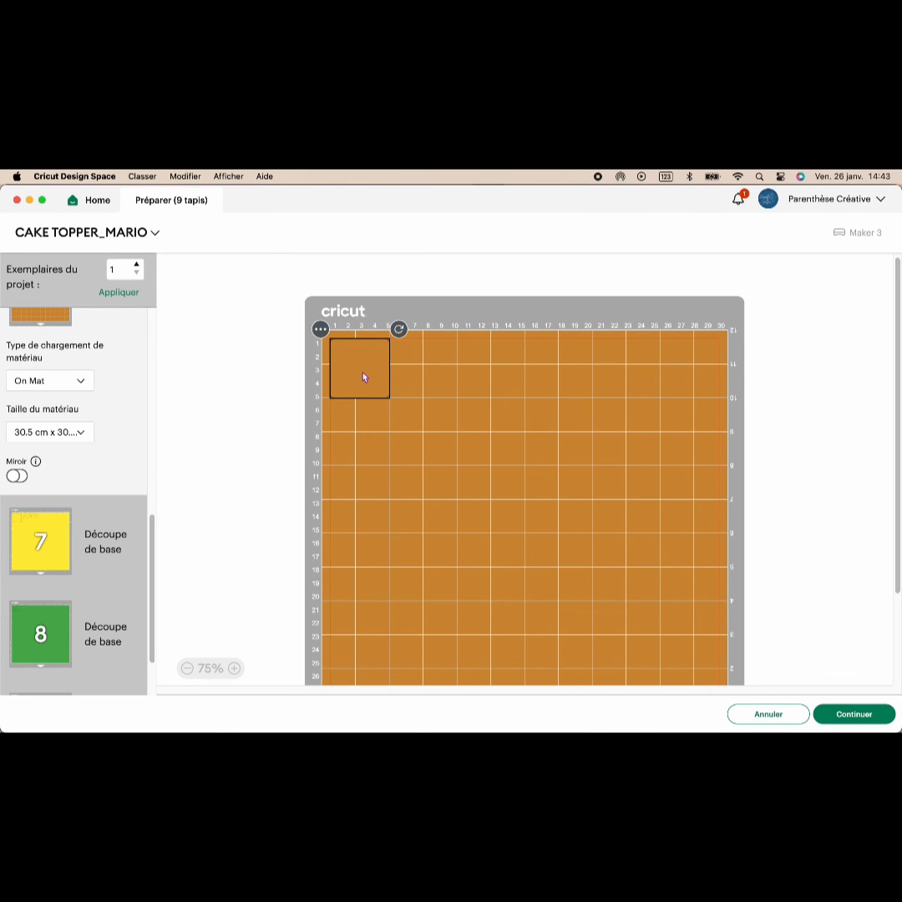
click(56, 531)
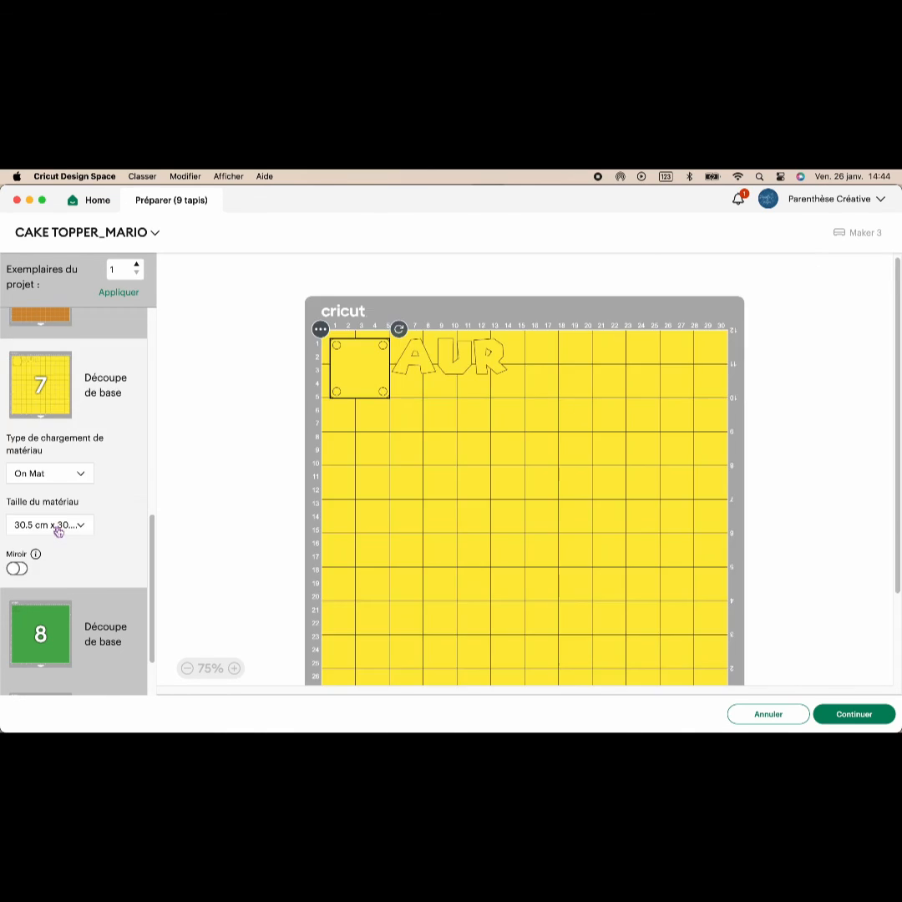
click(65, 633)
scroll(92, 505, down, 2)
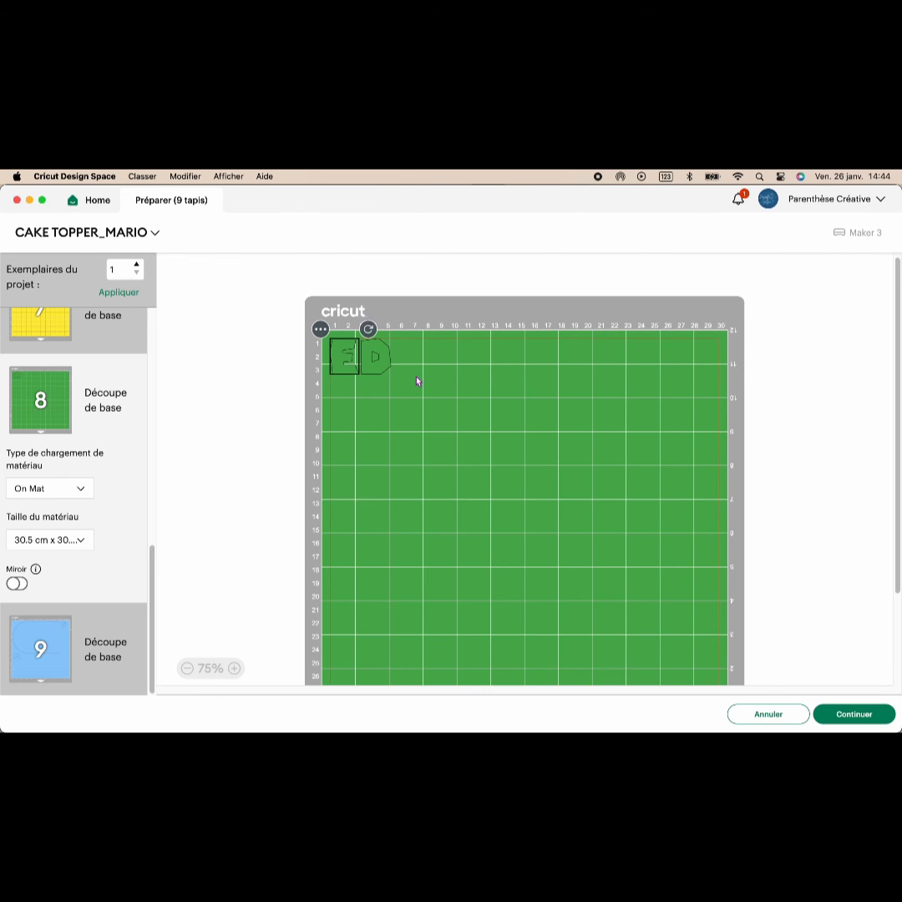
On the blue mat, place the M rotated a quarter turn beside the arch beneath the S, and nudge the S down slightly.
click(25, 643)
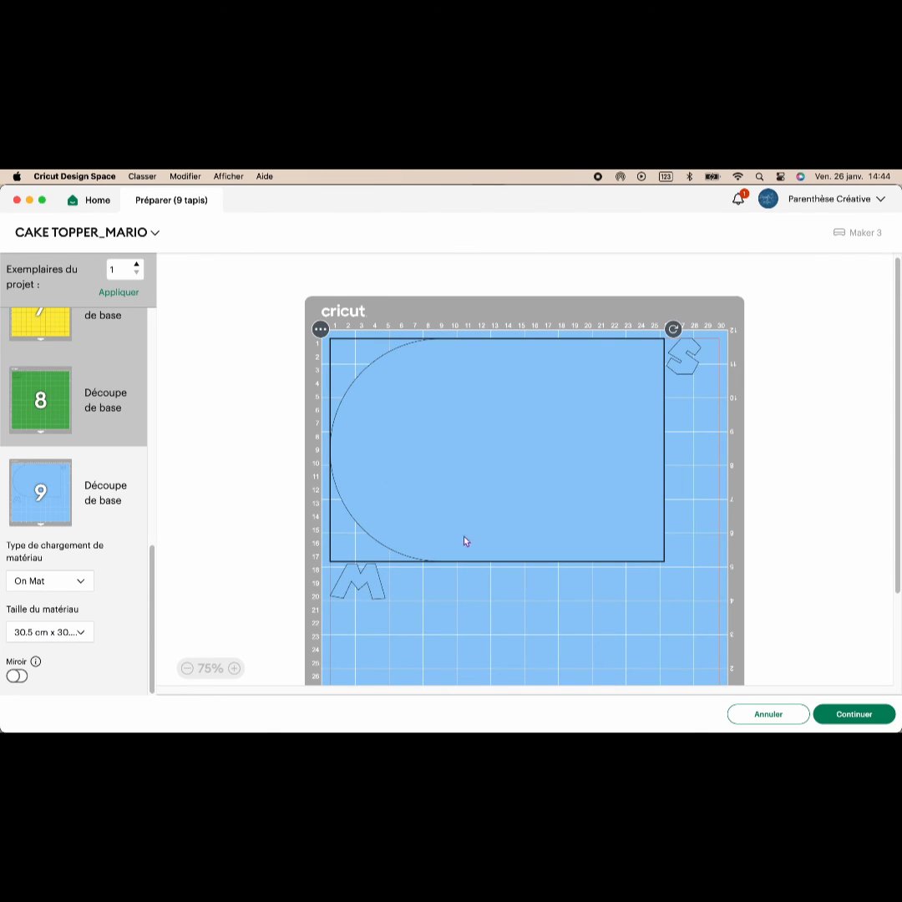
drag(370, 597, 689, 414)
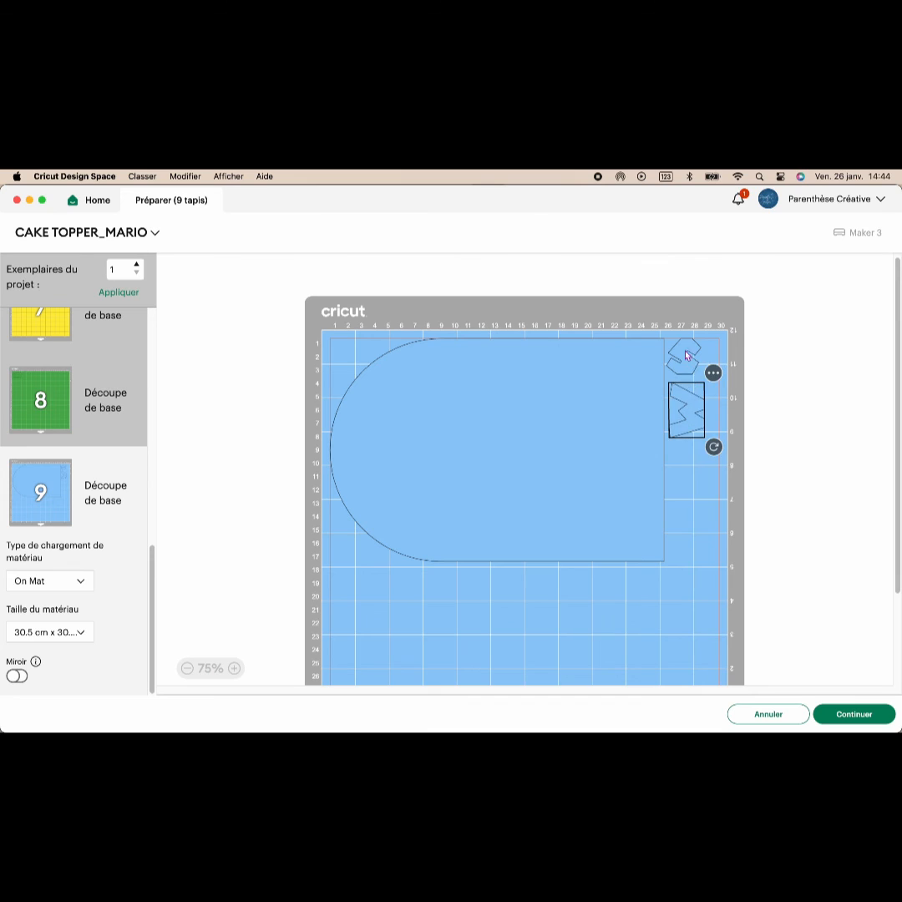
drag(685, 350, 685, 355)
click(738, 403)
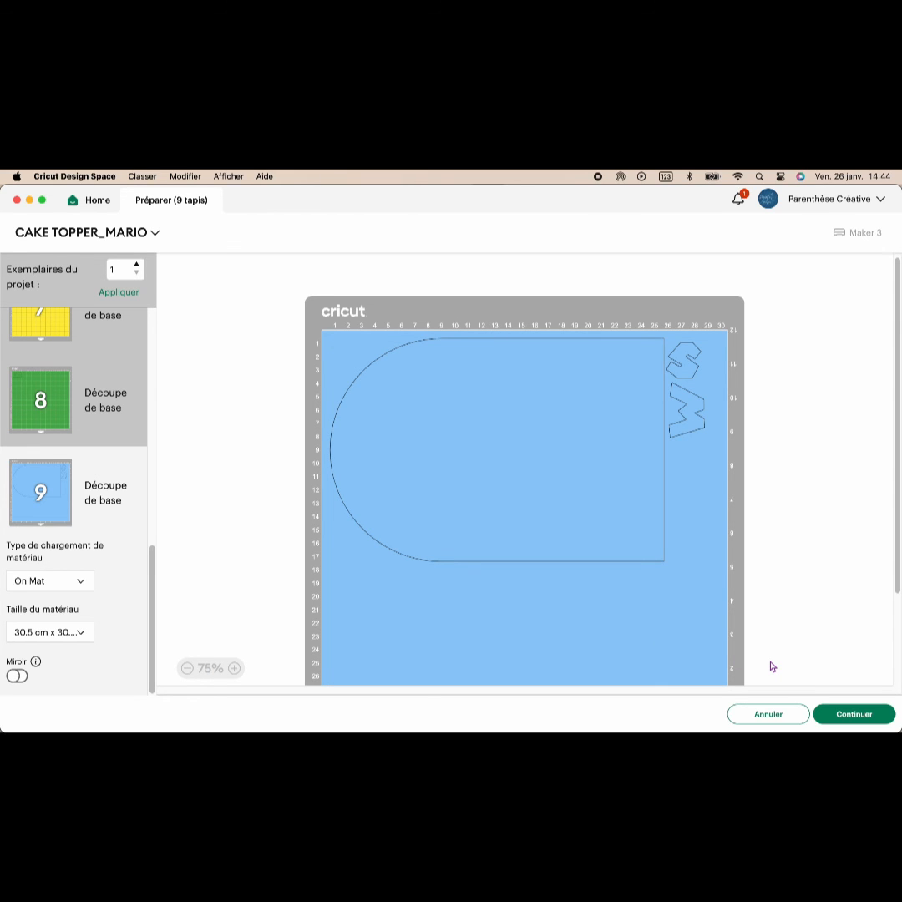
Cancel the cutting preparation and return to the topper on the canvas, viewing the whole design at 75%.
click(767, 713)
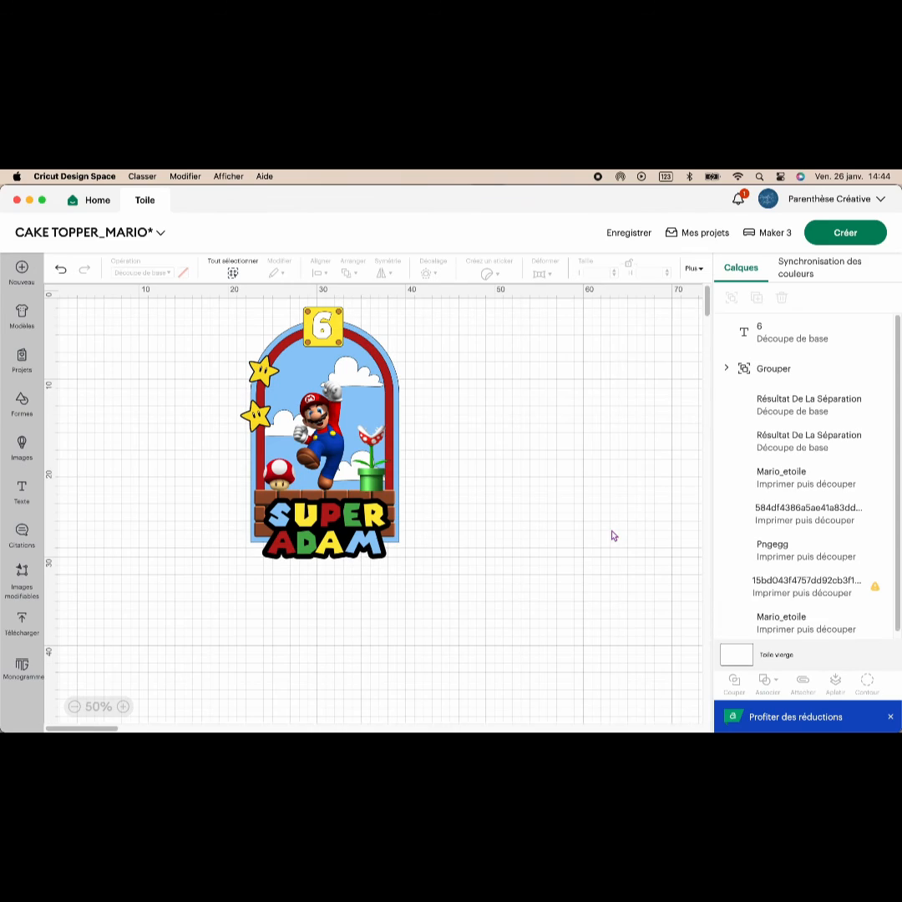
click(123, 706)
scroll(351, 618, up, 3)
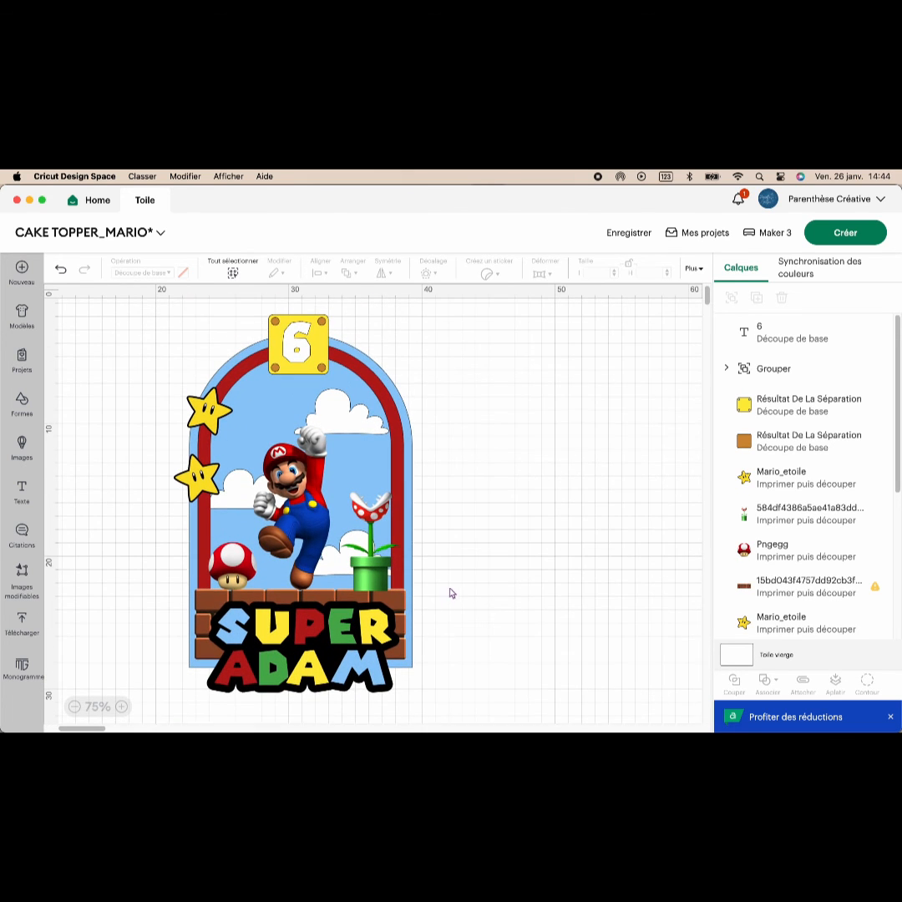